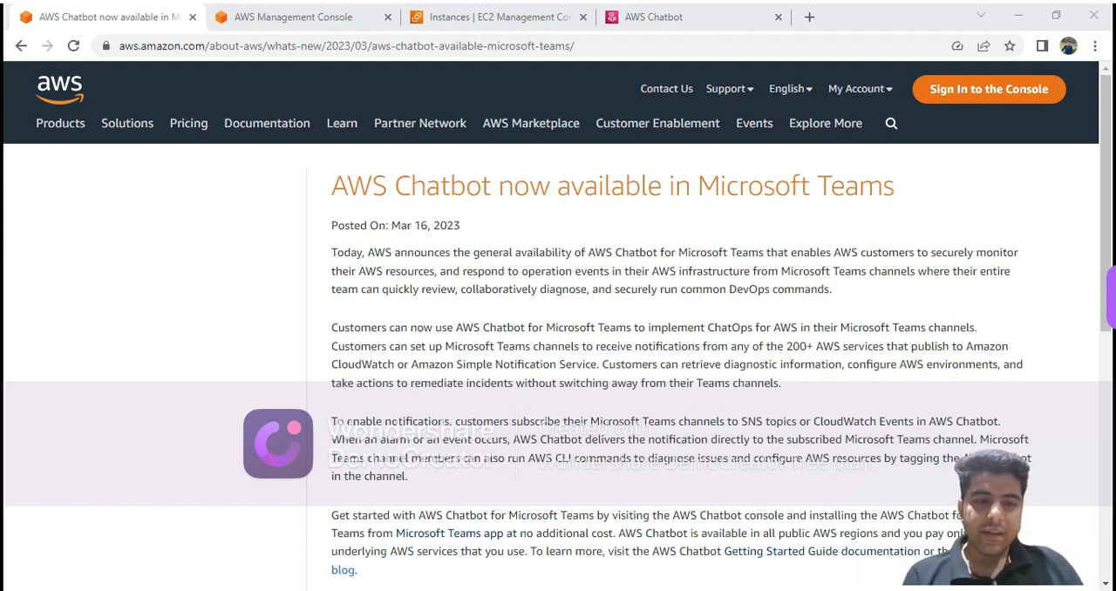
Switch to Microsoft Teams, search the available apps for "aws chat" and open the aws app's details.
{"action": "mouse_move", "coordinate": [159, 590]}
{"action": "left_click", "coordinate": [157, 528]}
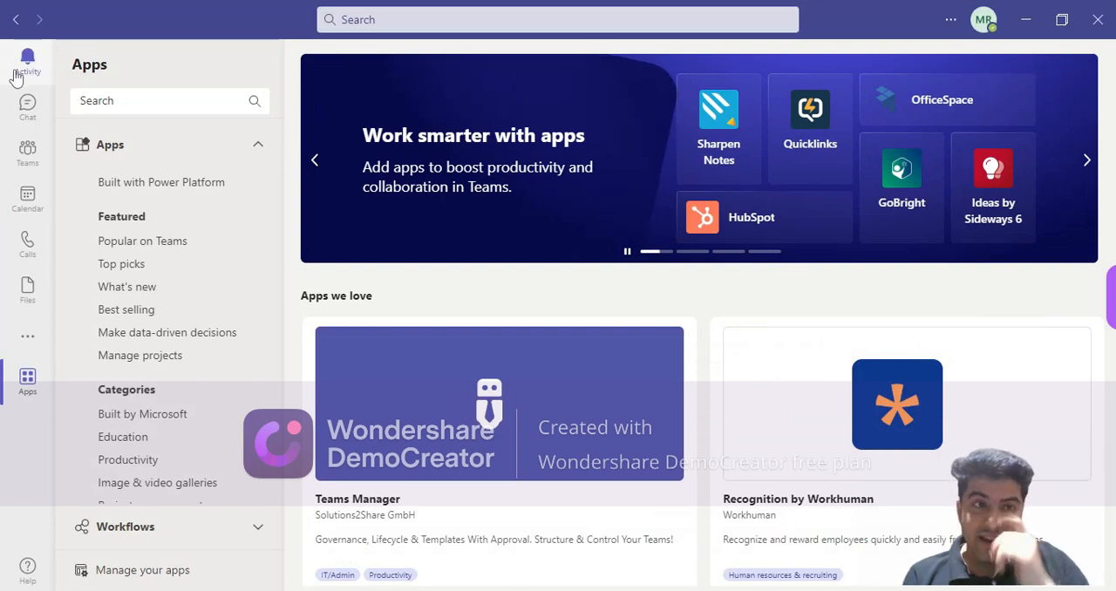
{"action": "left_click", "coordinate": [27, 155]}
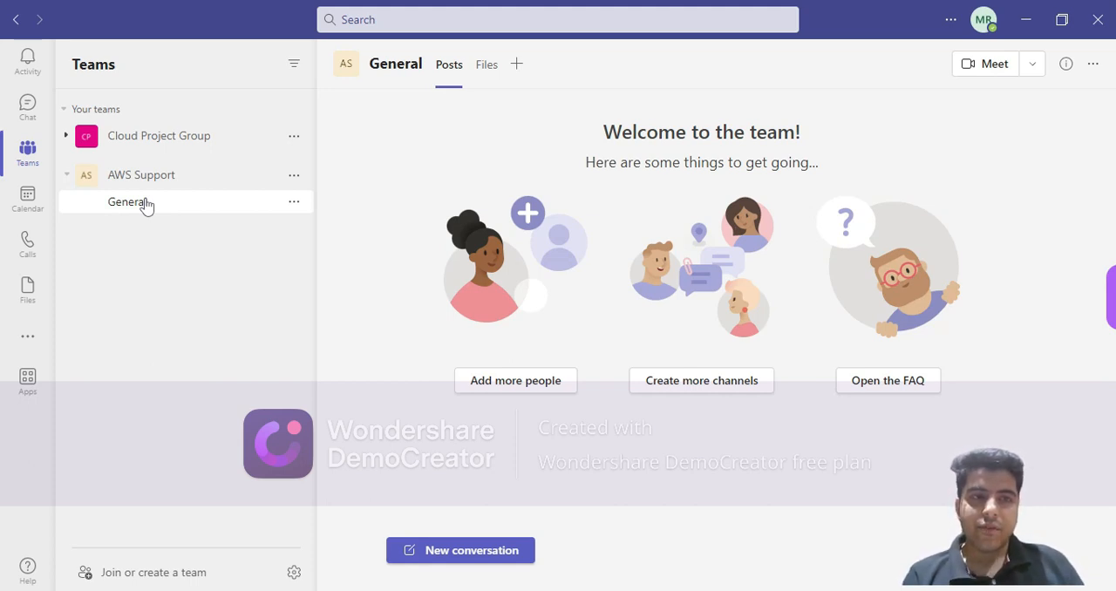
{"action": "left_click", "coordinate": [28, 380]}
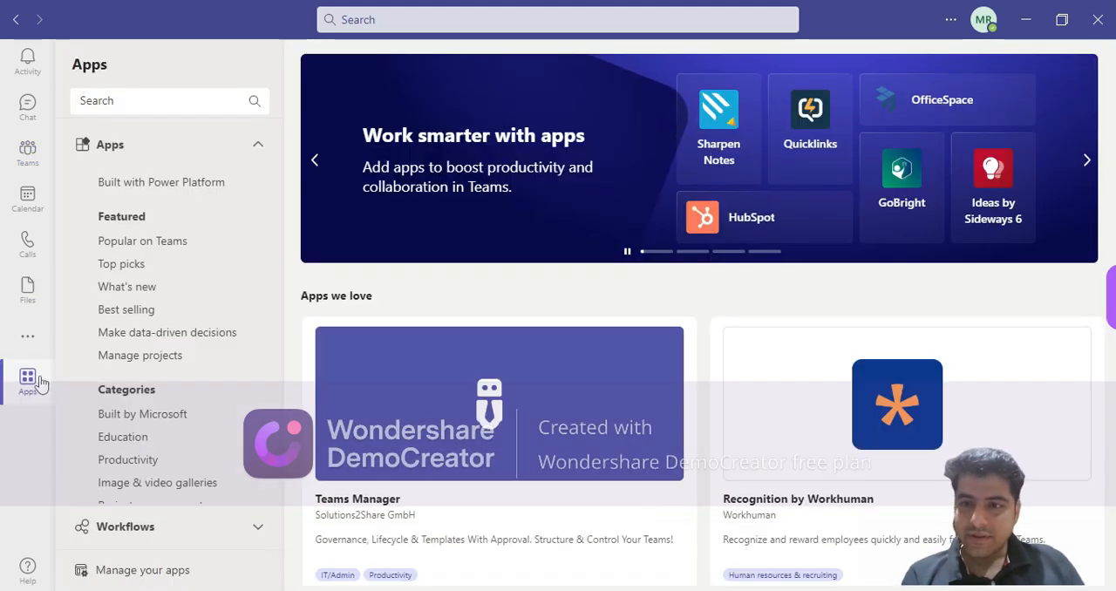
{"action": "left_click", "coordinate": [113, 110]}
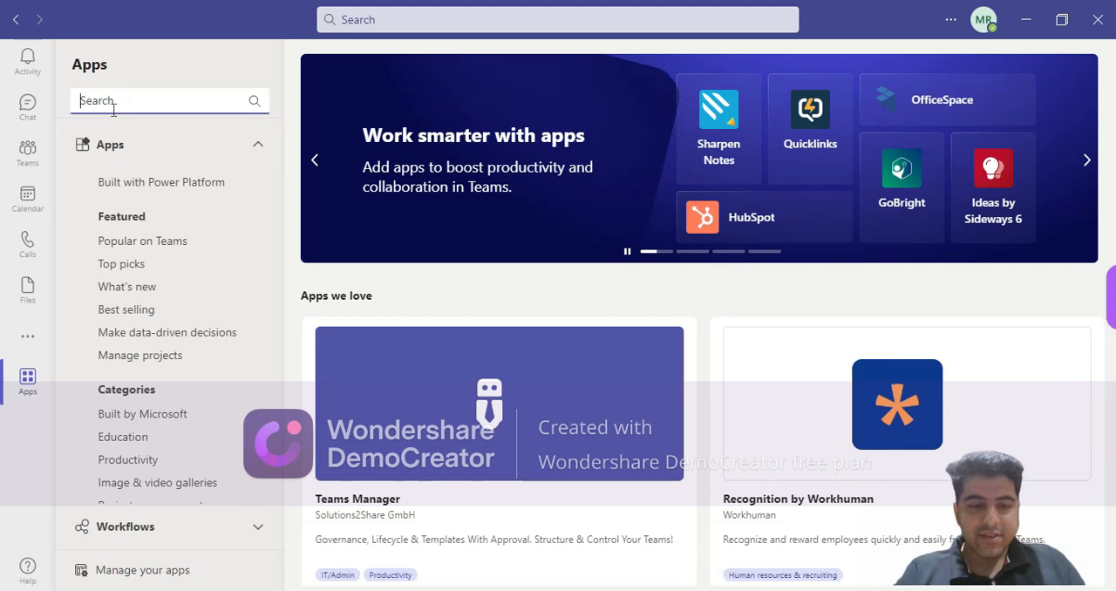
{"action": "type", "text": "aws chat"}
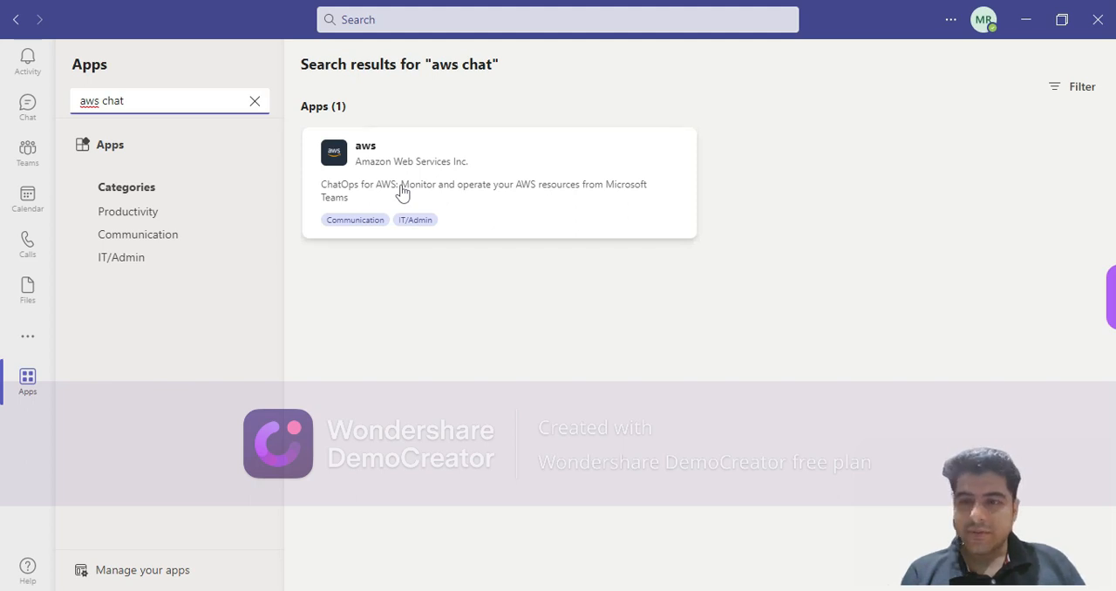
{"action": "left_click", "coordinate": [401, 192]}
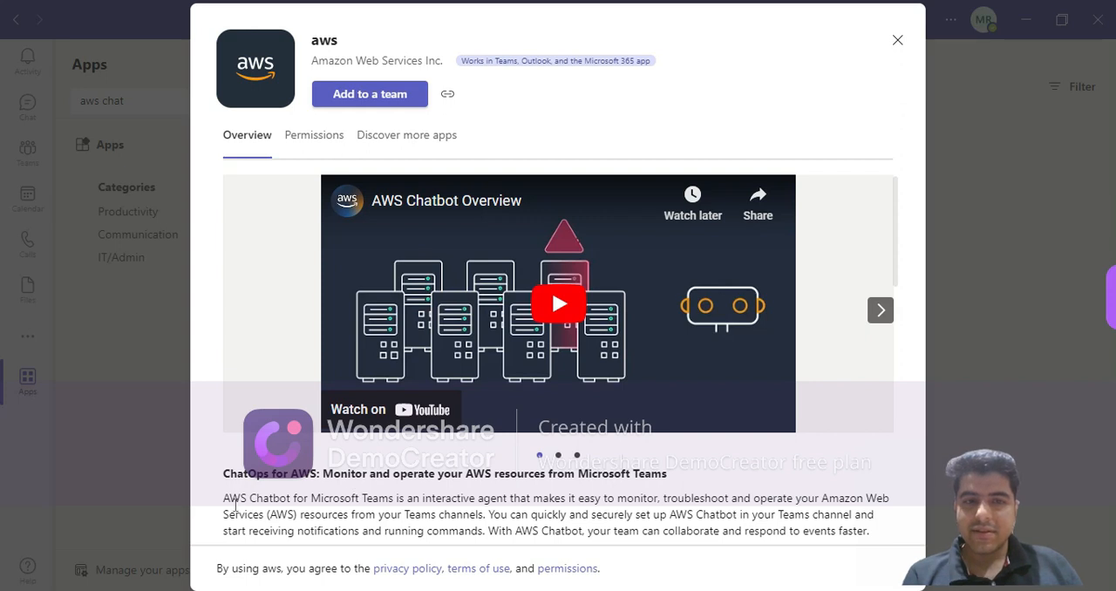
Add the aws app to the AWS Support team's General channel with its bot, and start a channel message reading "aws".
{"action": "left_click_drag", "start_coordinate": [229, 500], "coordinate": [441, 502]}
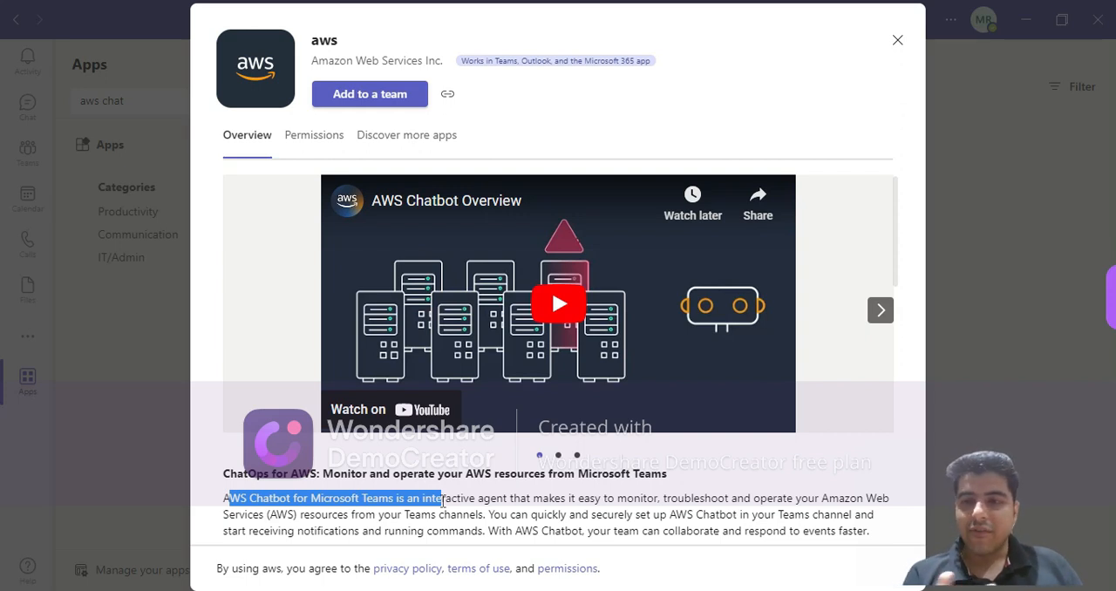
{"action": "left_click", "coordinate": [389, 97]}
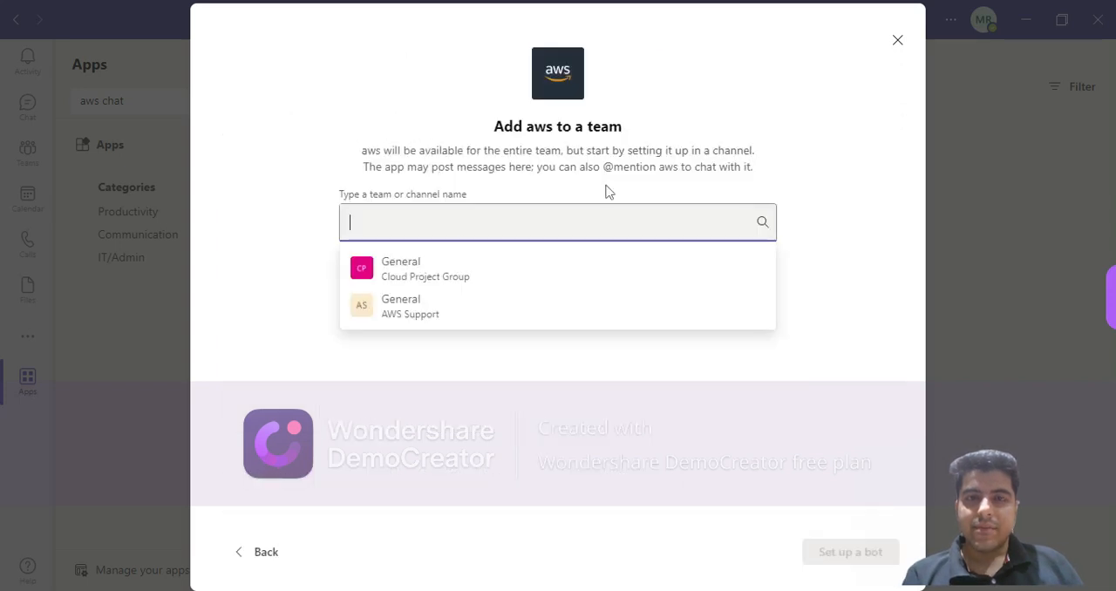
{"action": "left_click", "coordinate": [419, 314]}
{"action": "left_click", "coordinate": [842, 560]}
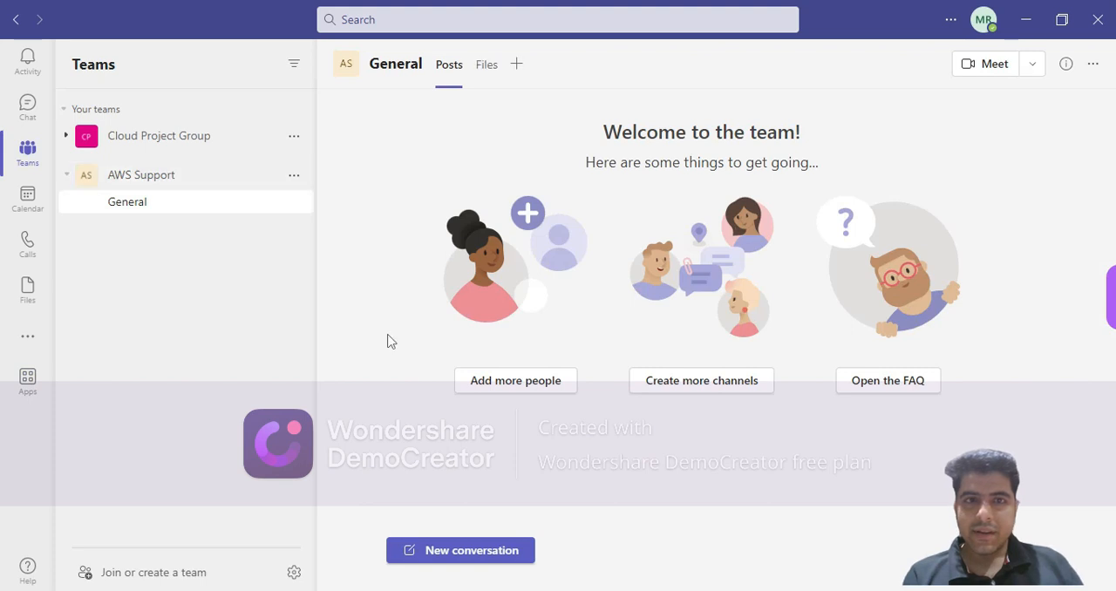
{"action": "type", "text": "aws"}
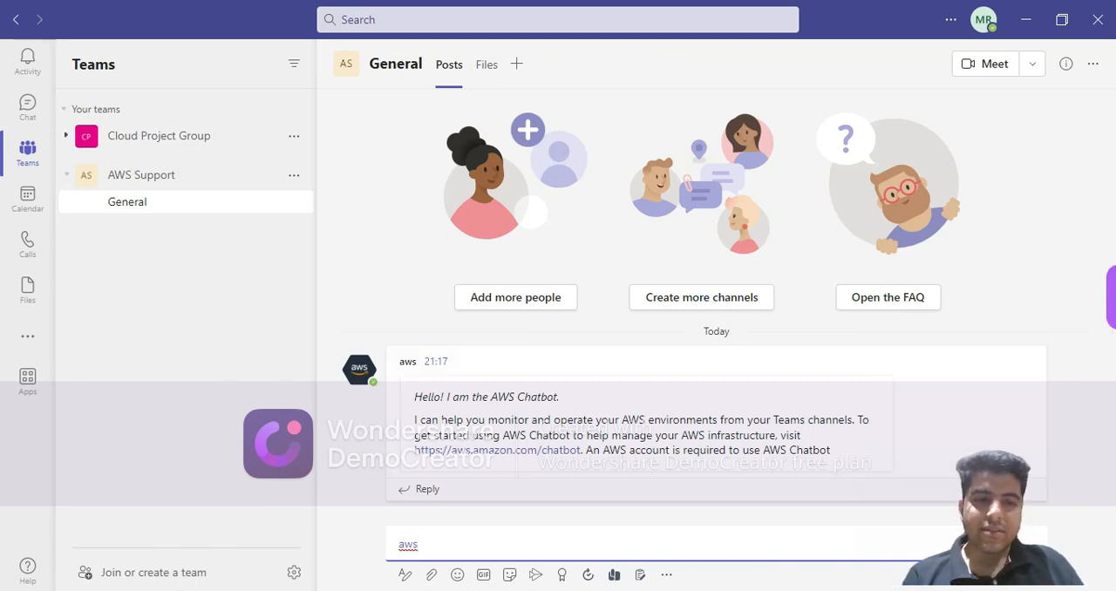
Switch to the AWS Management Console in the browser, search for "aws cha" and open the AWS Chatbot service.
{"action": "left_click", "coordinate": [192, 590]}
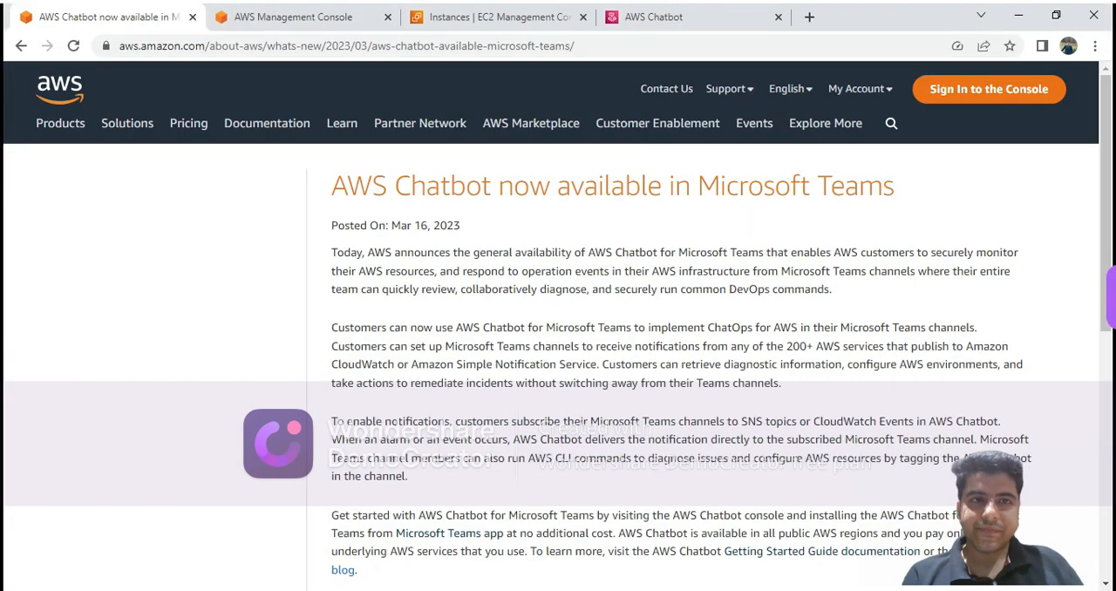
{"action": "left_click", "coordinate": [318, 20]}
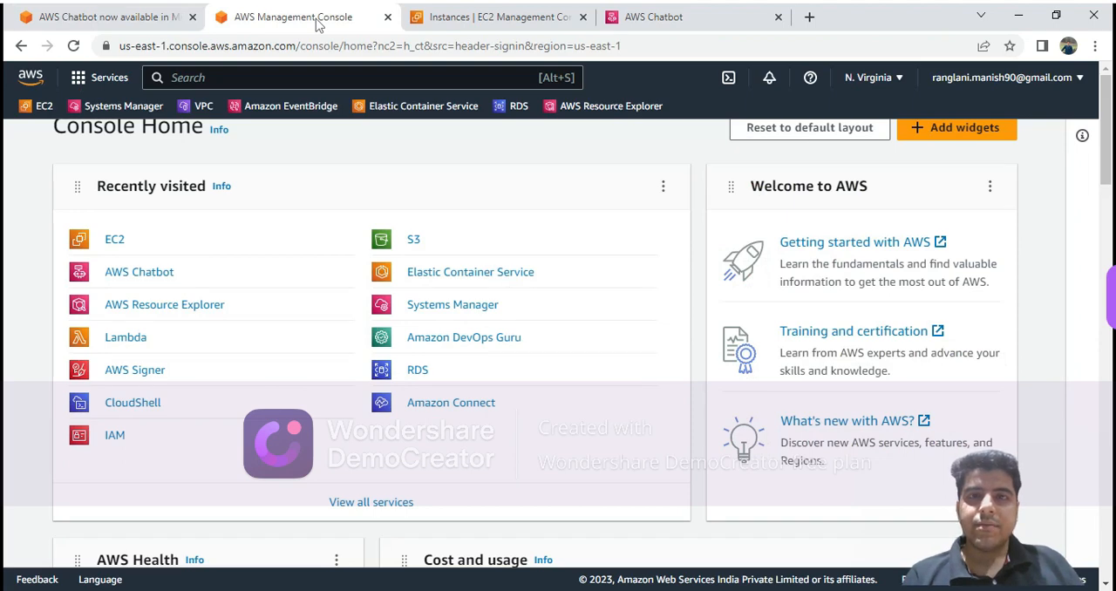
{"action": "left_click", "coordinate": [388, 77]}
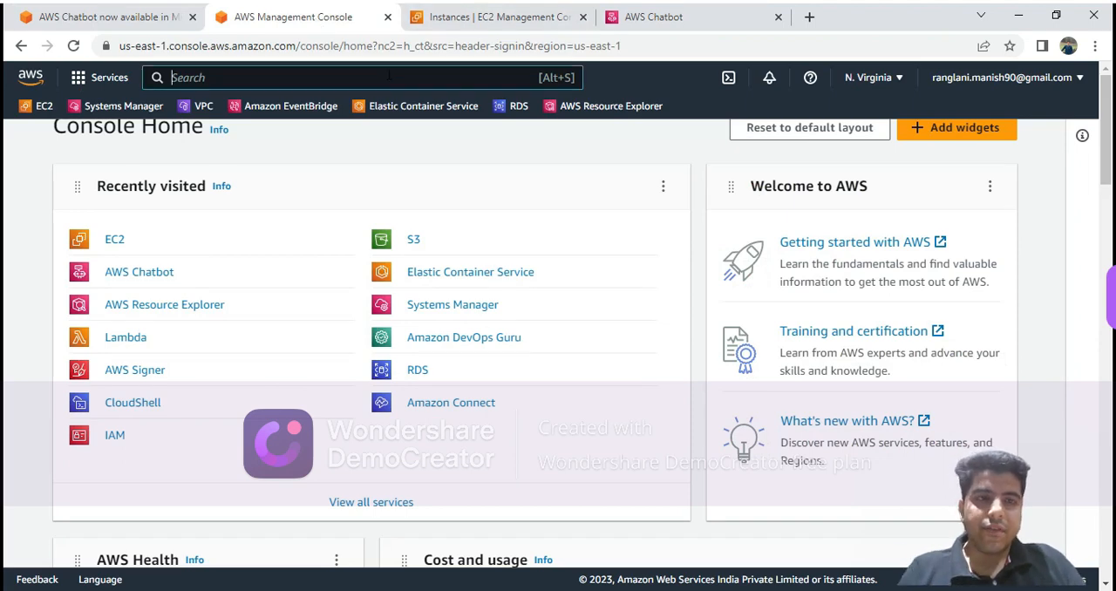
{"action": "type", "text": "aws cha"}
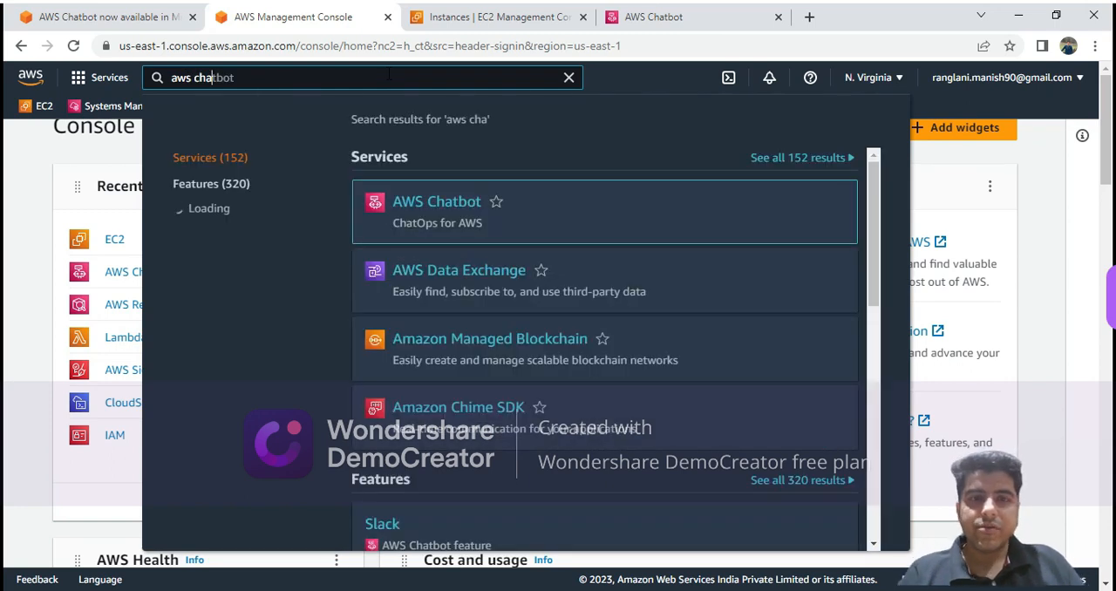
{"action": "left_click", "coordinate": [451, 211]}
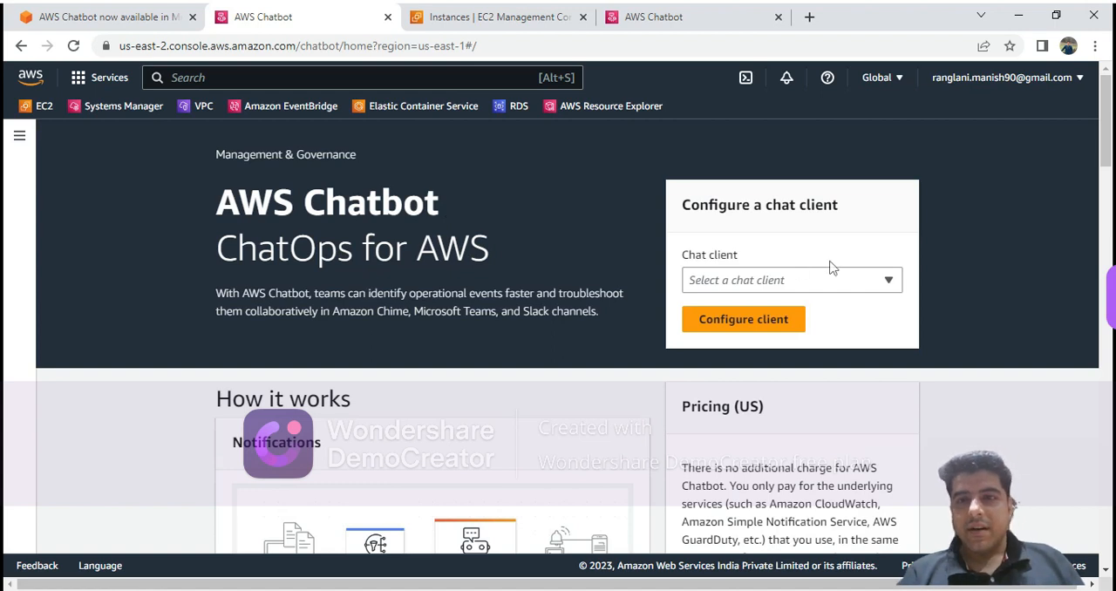
Choose Microsoft Teams as the chat client and start configuring the new client.
{"action": "left_click", "coordinate": [791, 278]}
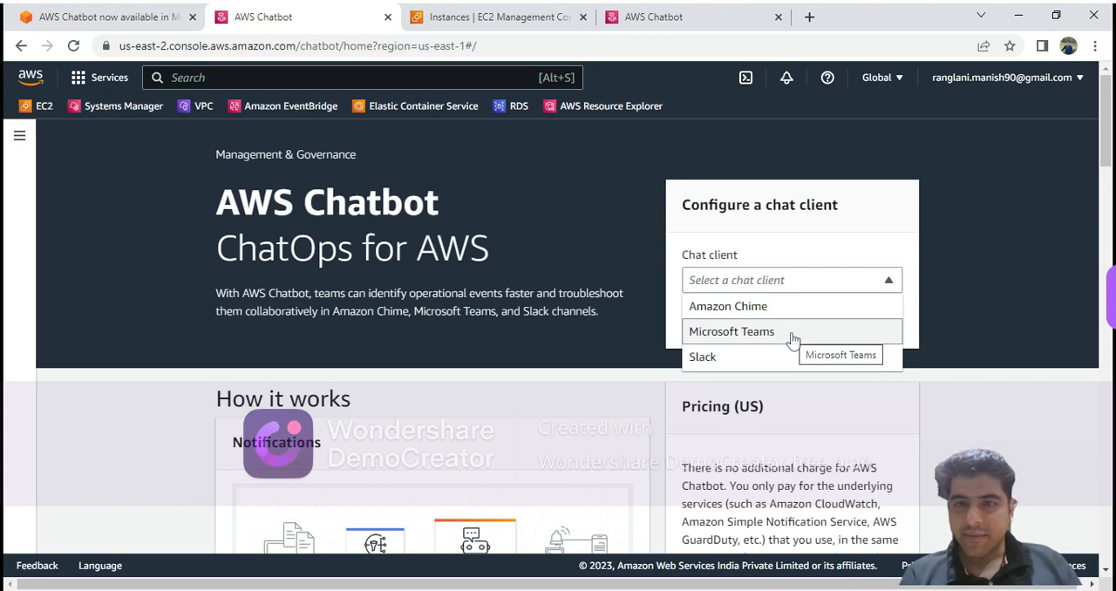
{"action": "left_click", "coordinate": [732, 331]}
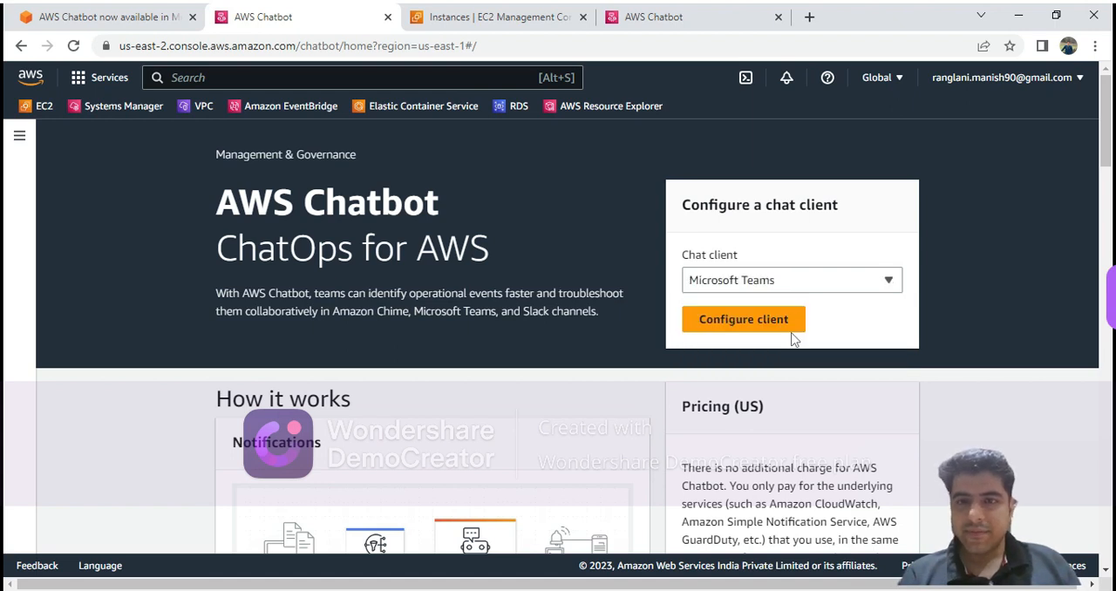
{"action": "left_click", "coordinate": [744, 320]}
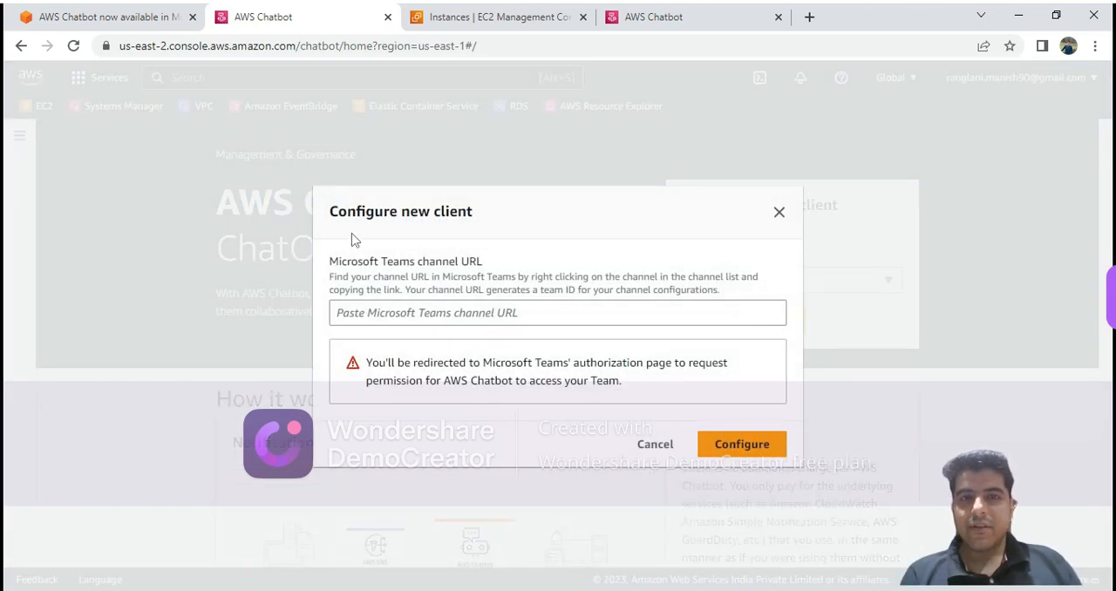
{"action": "left_click_drag", "start_coordinate": [335, 272], "coordinate": [483, 264]}
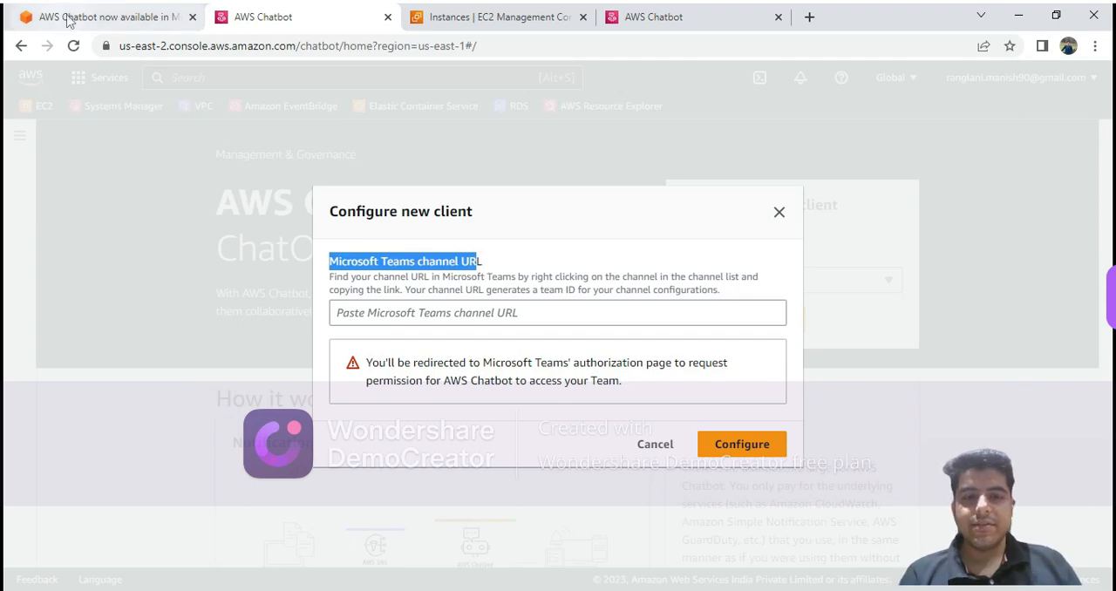
Switch to Microsoft Teams and copy the link to the AWS Support team's General channel.
{"action": "left_click", "coordinate": [252, 590]}
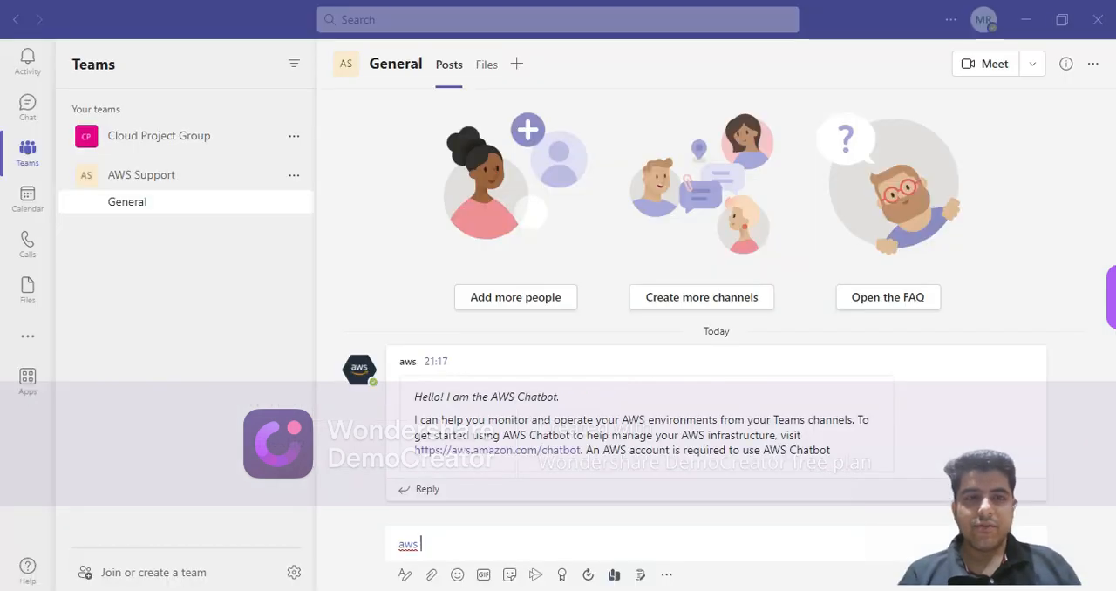
{"action": "left_click", "coordinate": [296, 177]}
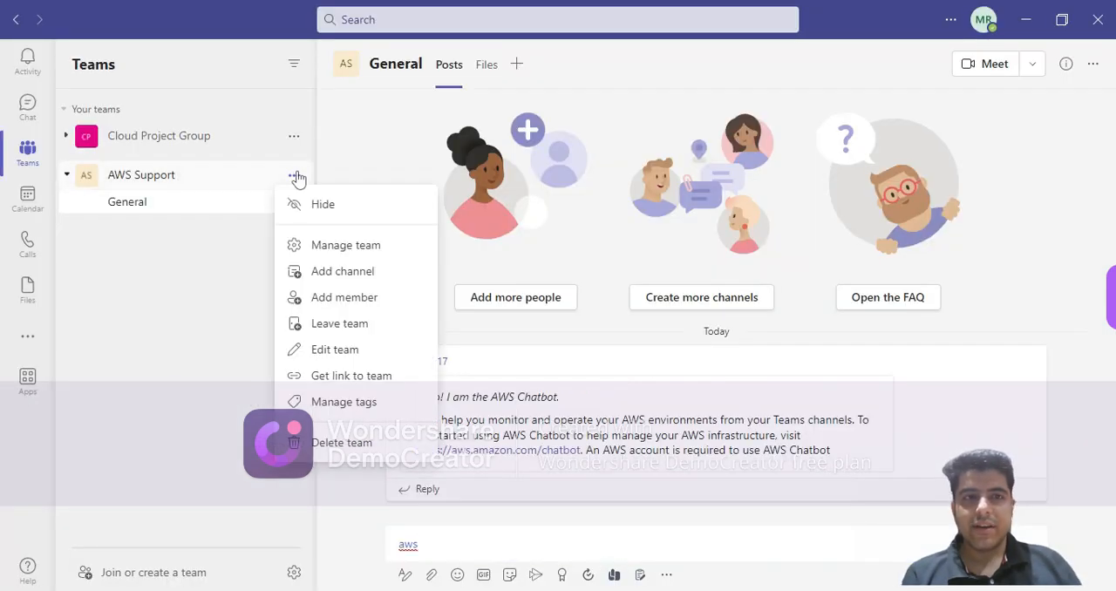
{"action": "left_click", "coordinate": [242, 245]}
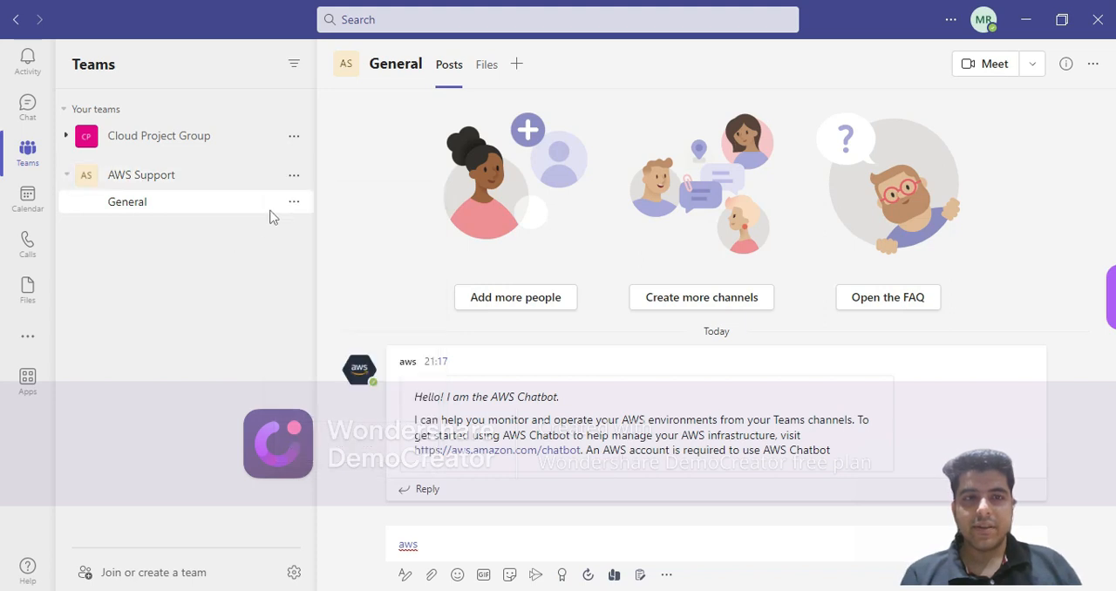
{"action": "left_click", "coordinate": [293, 204]}
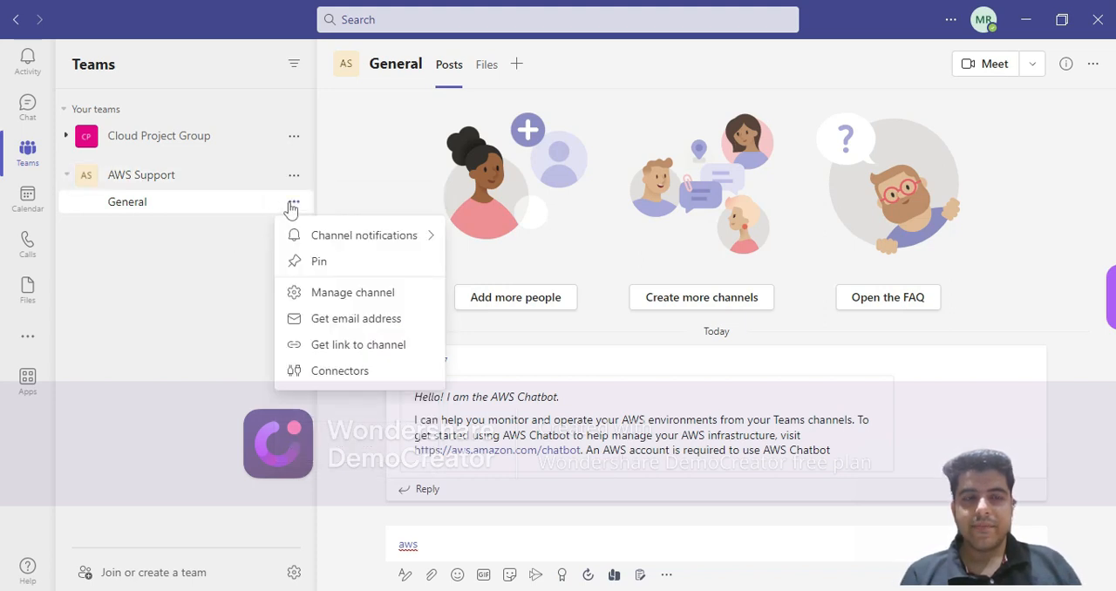
{"action": "left_click", "coordinate": [344, 345]}
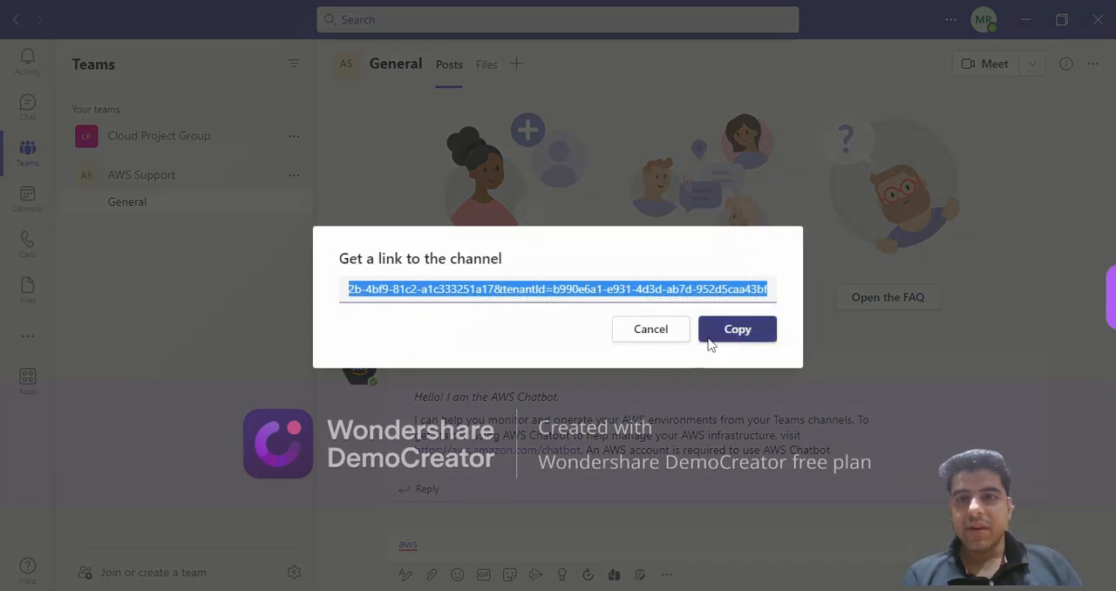
{"action": "left_click", "coordinate": [710, 340]}
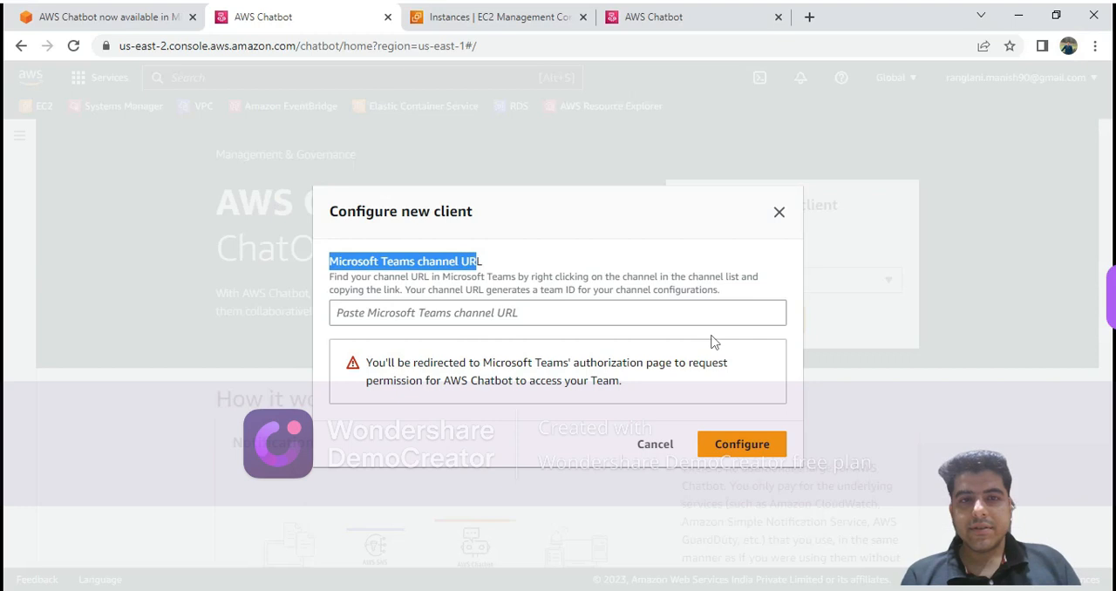
Back in the AWS Chatbot console, paste the copied link as the Microsoft Teams channel URL and submit the client configuration.
{"action": "left_click", "coordinate": [463, 312]}
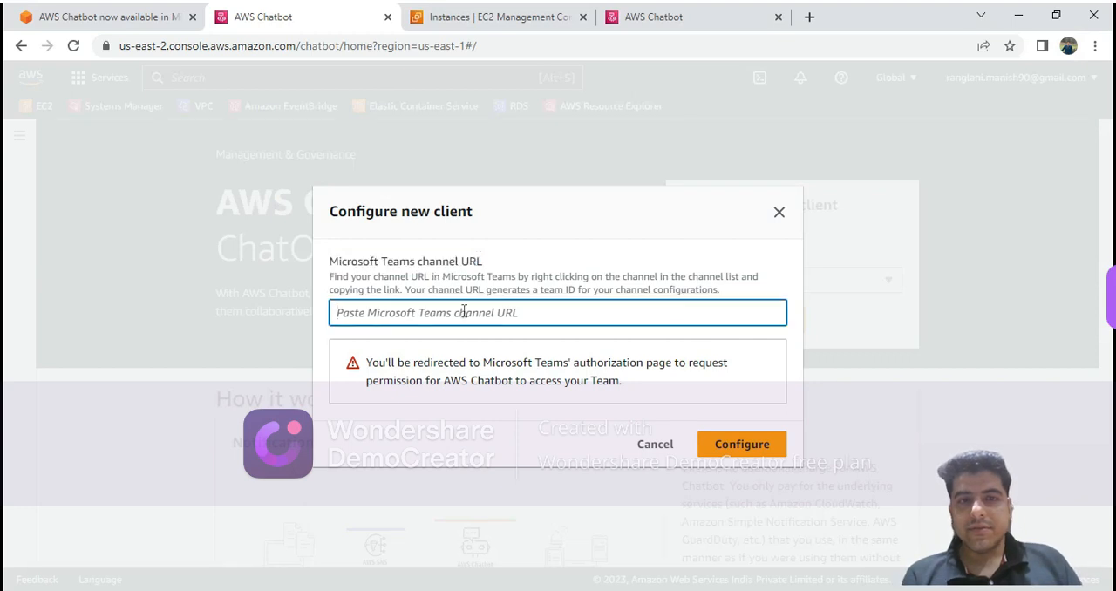
{"action": "key", "text": "ctrl+v"}
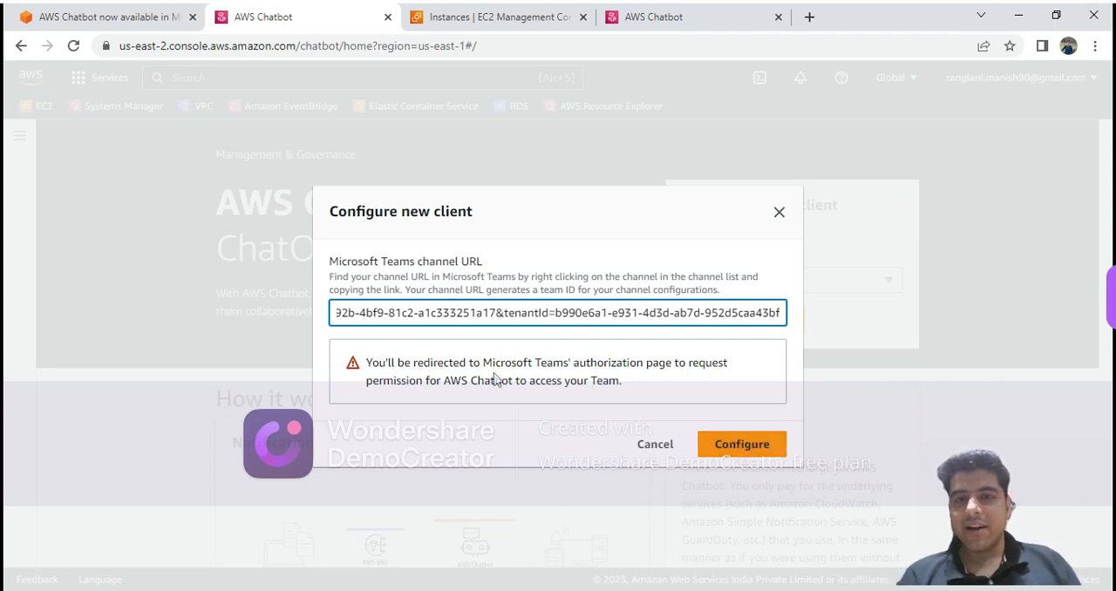
{"action": "left_click", "coordinate": [748, 459]}
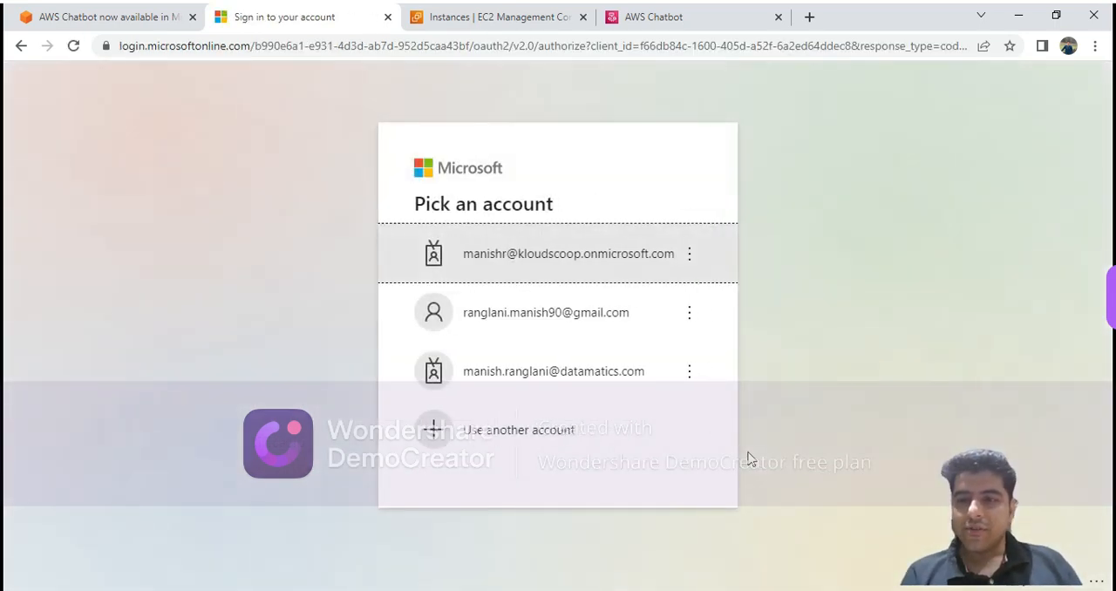
Sign in to Microsoft with the organization's onmicrosoft.com account by entering the account password.
{"action": "left_click", "coordinate": [560, 266]}
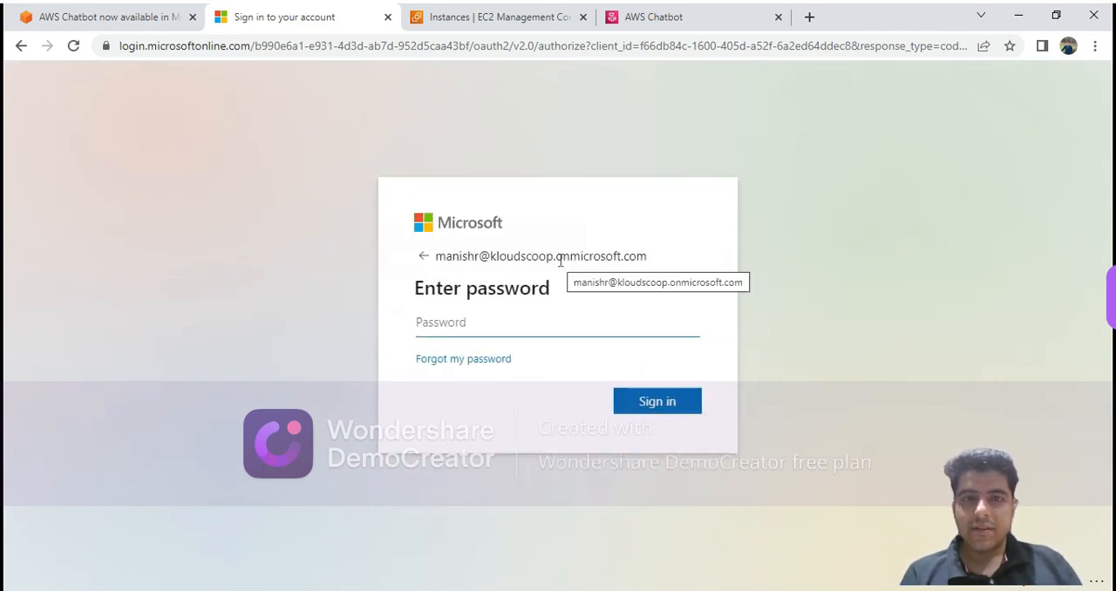
{"action": "left_click", "coordinate": [467, 328]}
{"action": "type", "text": "••••••"}
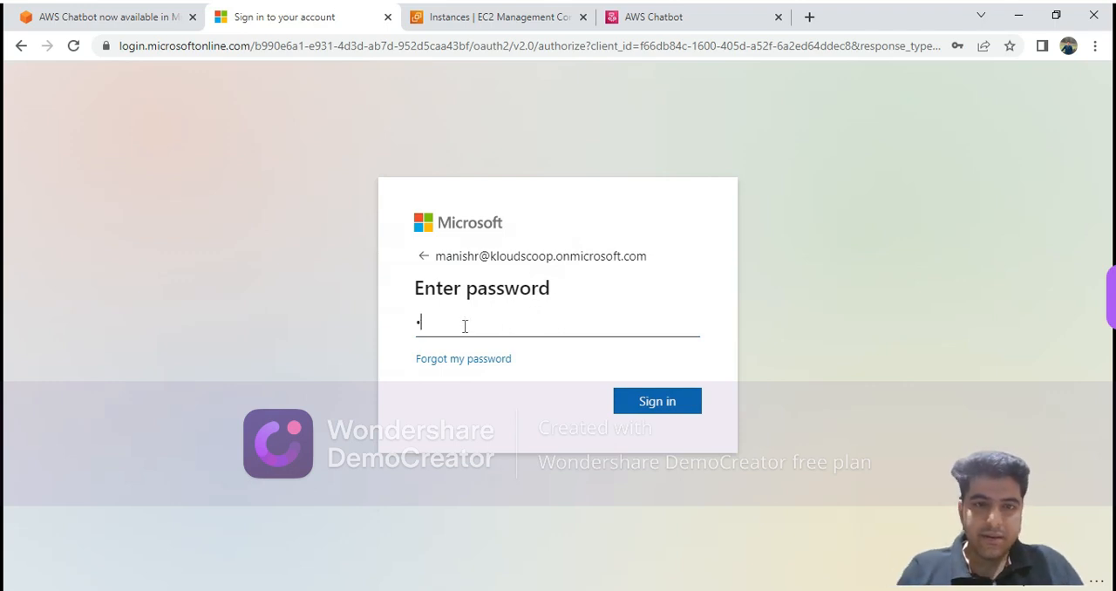
{"action": "type", "text": "•••"}
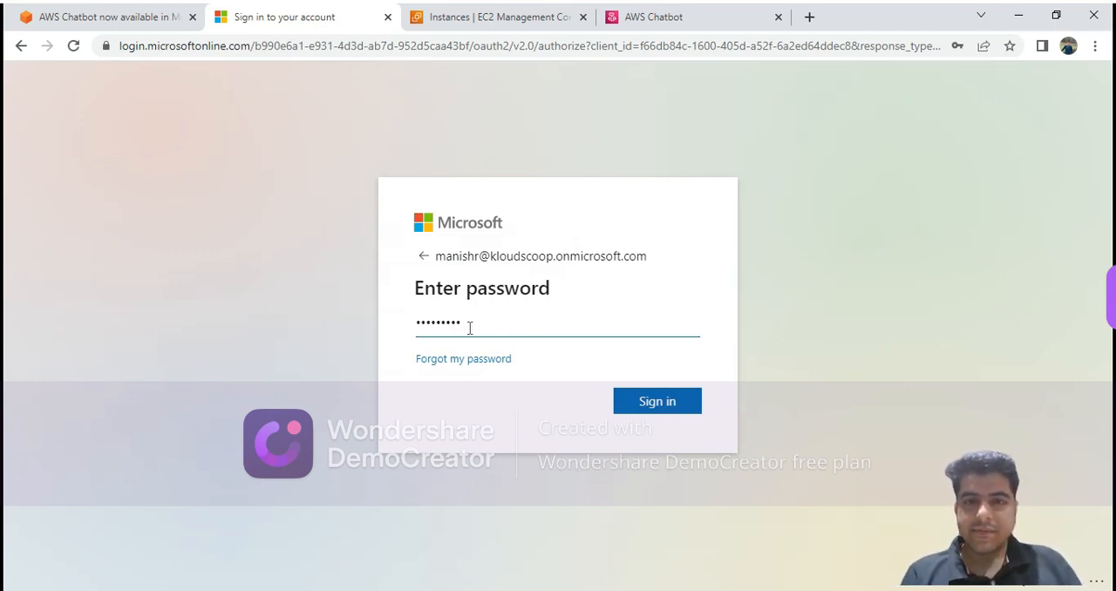
{"action": "left_click", "coordinate": [665, 405]}
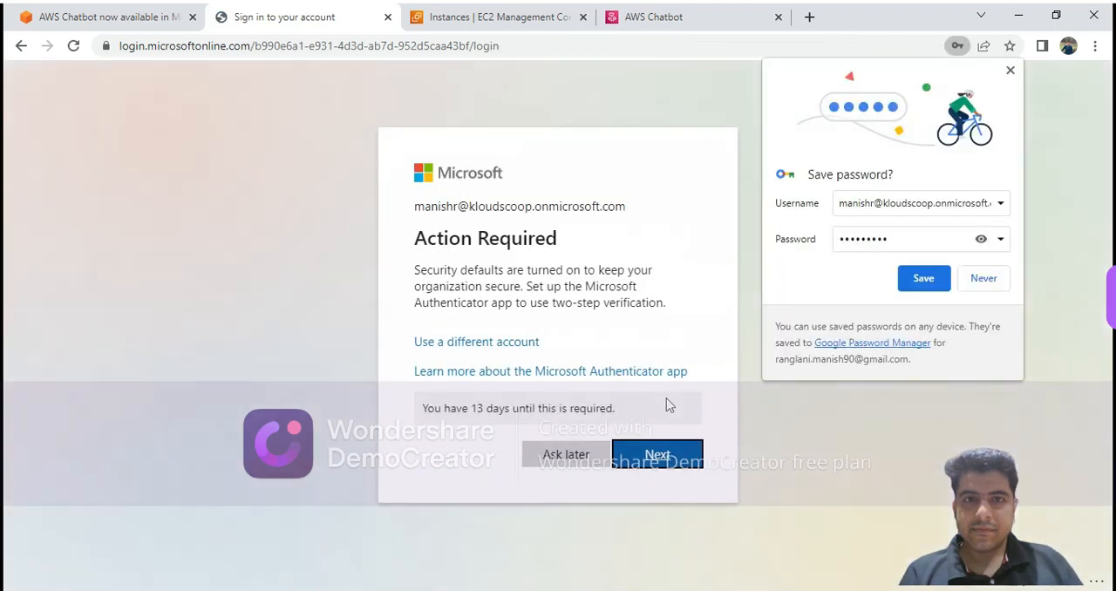
Postpone the Microsoft Authenticator setup, continue the authorization and dismiss the browser's offer to save the password.
{"action": "left_click", "coordinate": [568, 468]}
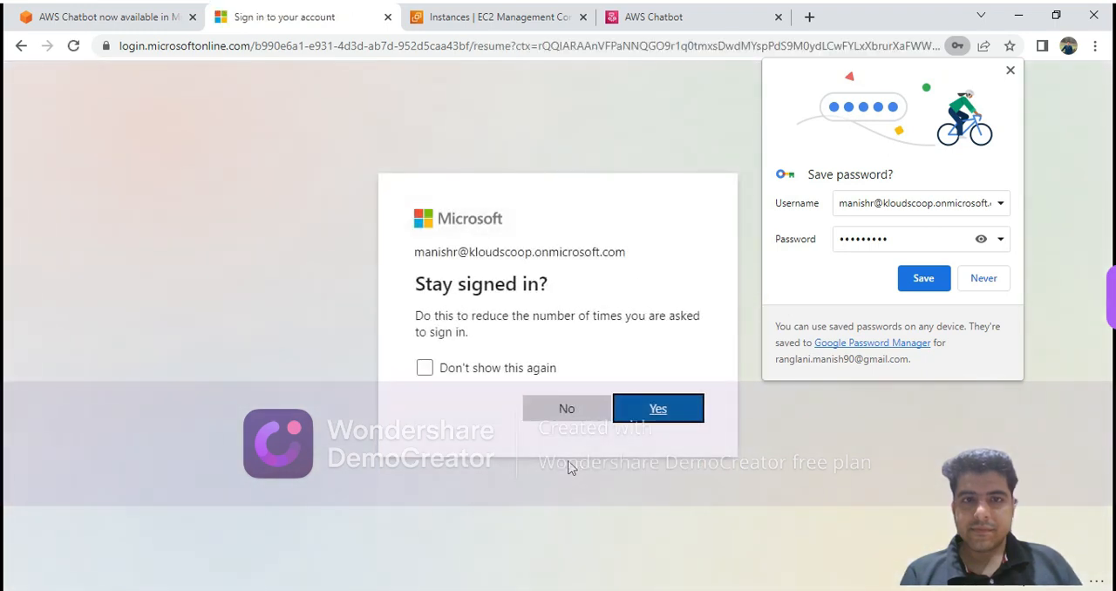
{"action": "left_click", "coordinate": [558, 410]}
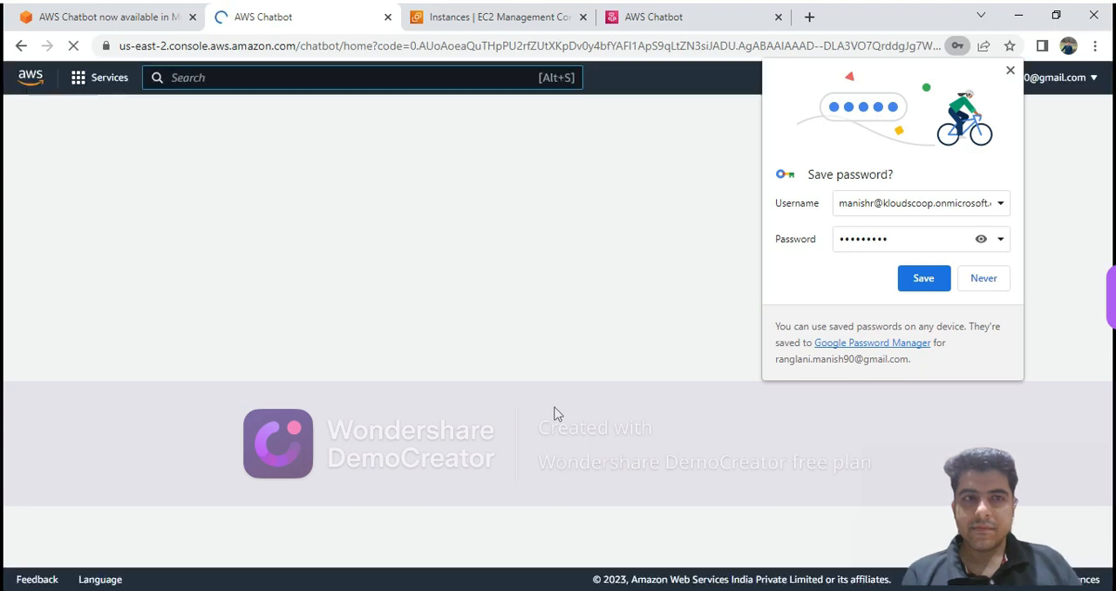
{"action": "left_click", "coordinate": [1008, 71]}
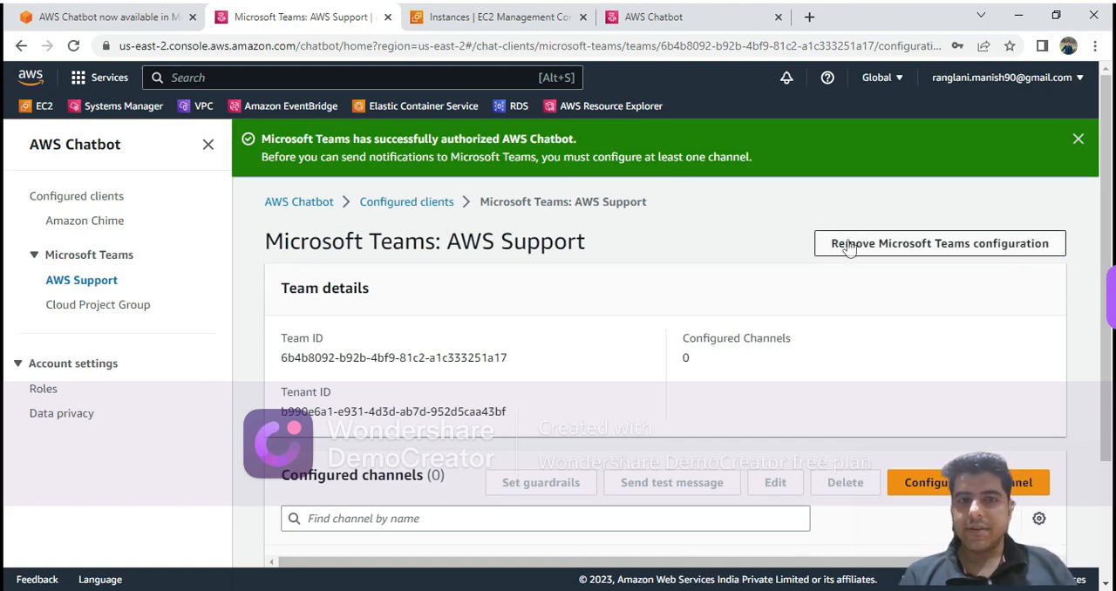
Start configuring a new channel for the AWS Support team and name the configuration myconfig.
{"action": "left_click_drag", "start_coordinate": [1106, 190], "coordinate": [1106, 259]}
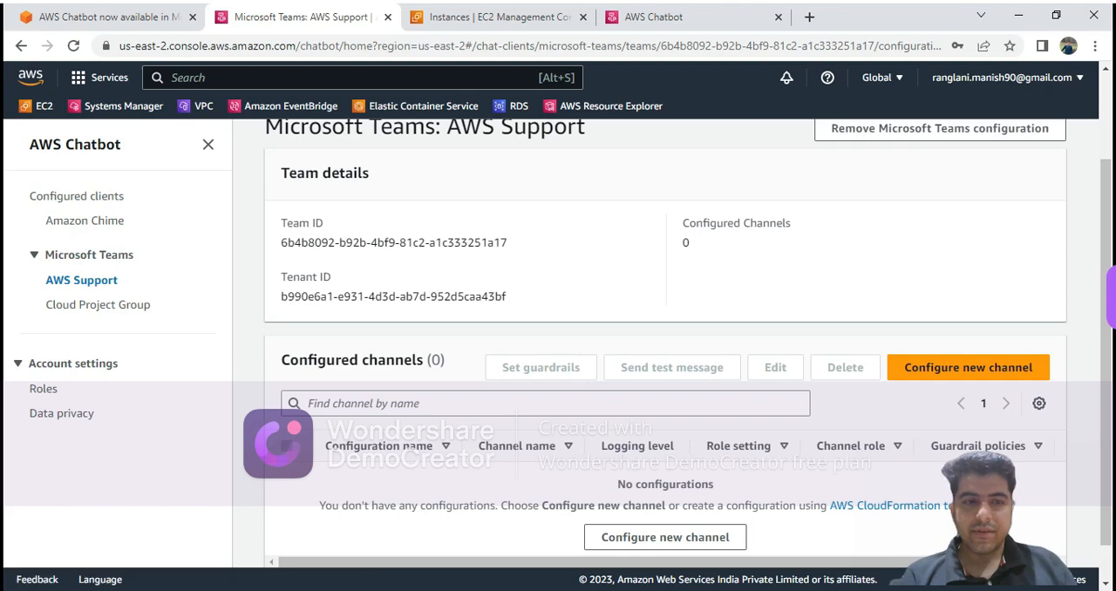
{"action": "key", "text": "alt+Tab"}
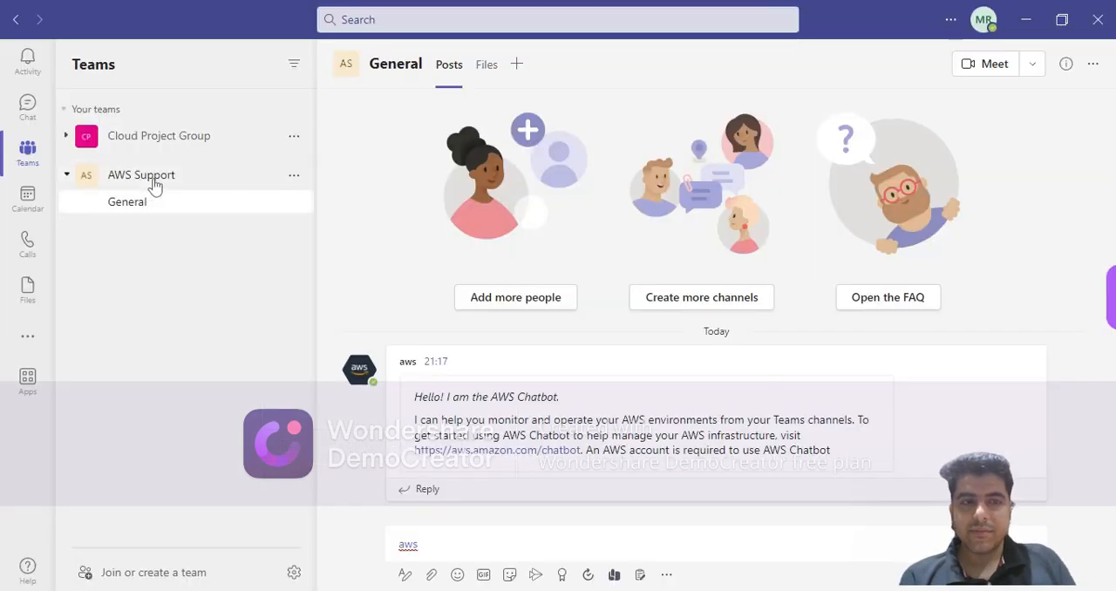
{"action": "key", "text": "alt+Tab"}
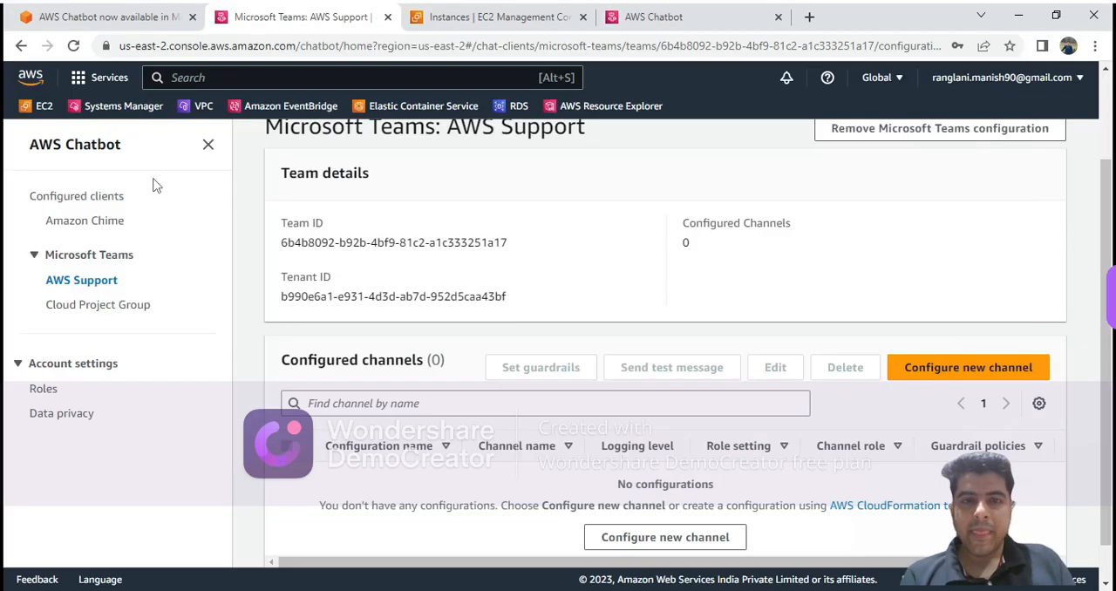
{"action": "left_click", "coordinate": [983, 376]}
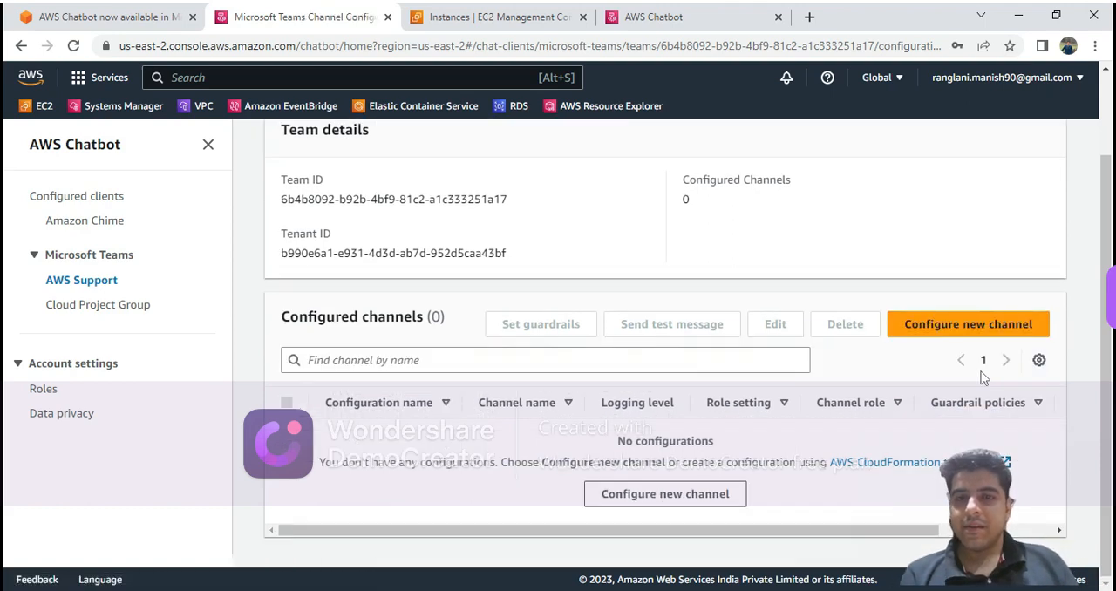
{"action": "left_click", "coordinate": [512, 238]}
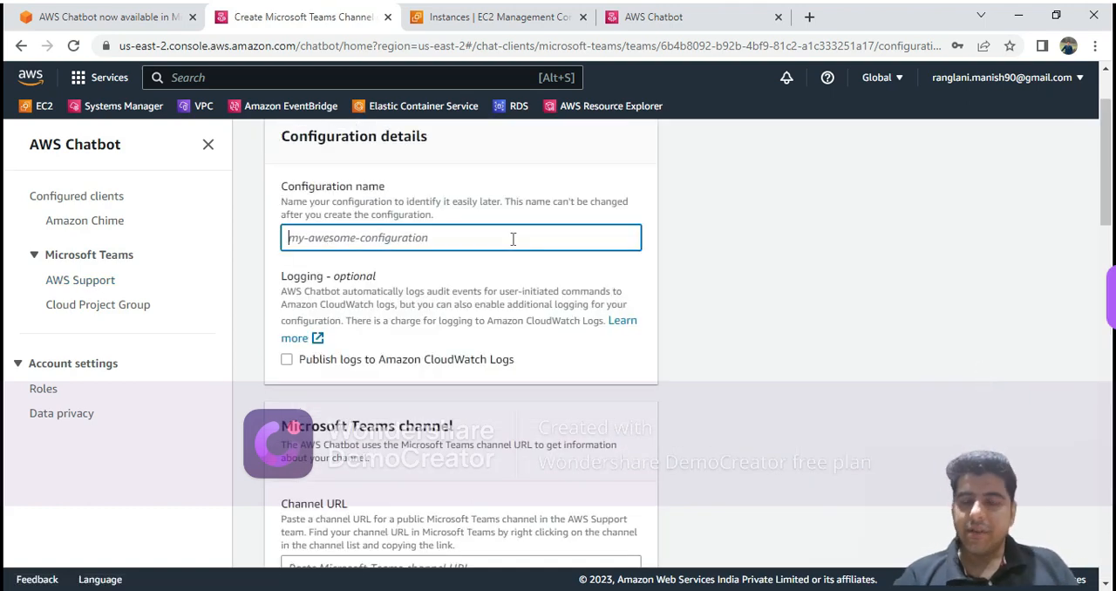
{"action": "type", "text": "myconfig"}
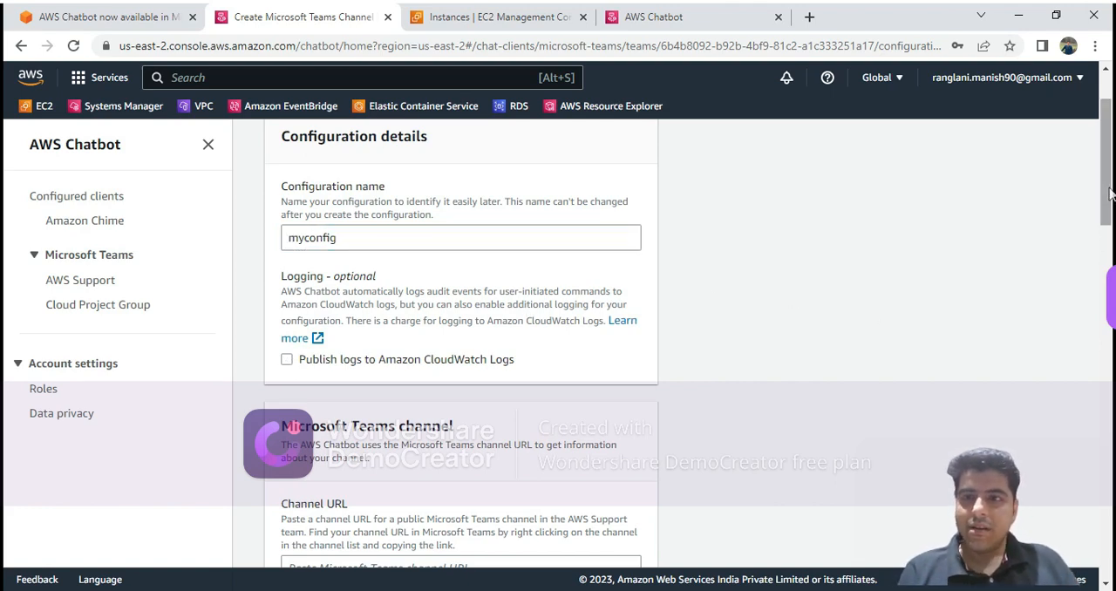
Paste the copied Teams channel link as the channel URL of the new configuration.
{"action": "scroll", "coordinate": [1103, 237], "scroll_direction": "down", "scroll_amount": 2}
{"action": "left_click_drag", "start_coordinate": [1109, 230], "coordinate": [1110, 252]}
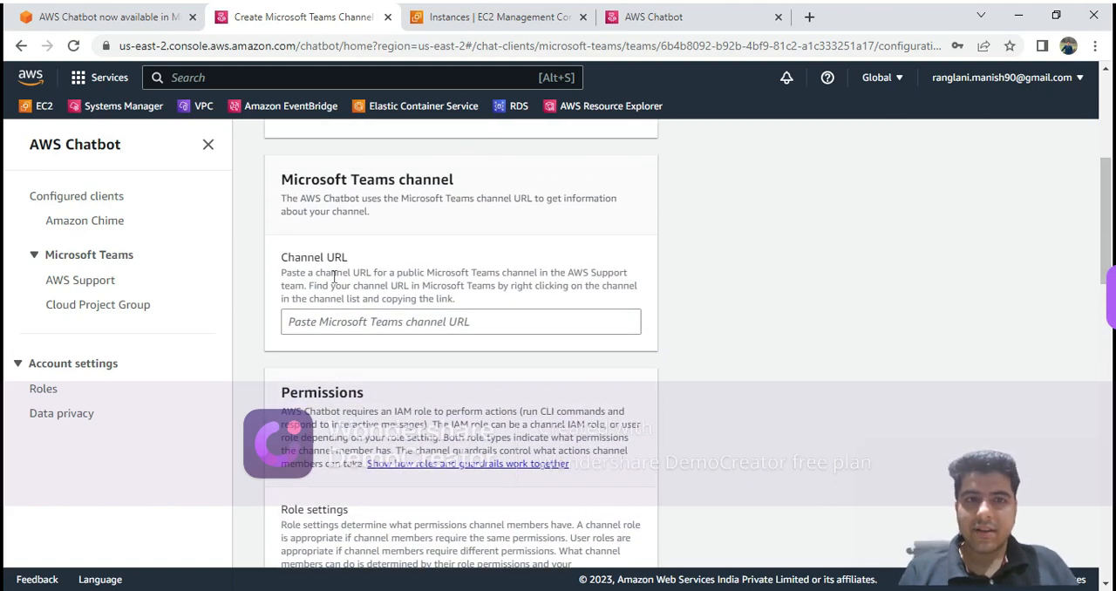
{"action": "left_click", "coordinate": [338, 321]}
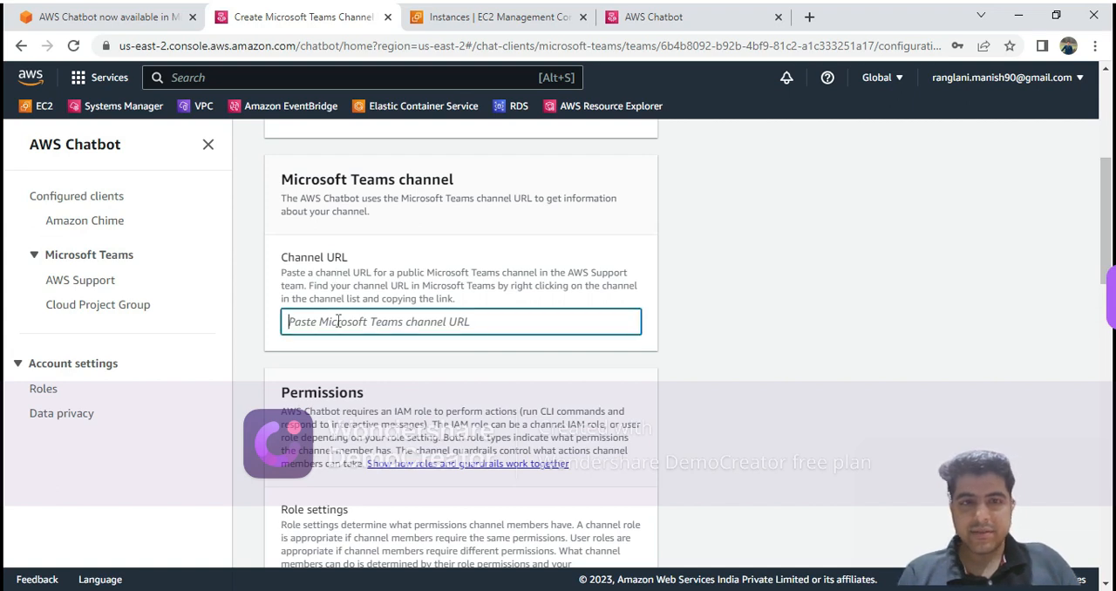
{"action": "key", "text": "ctrl+v"}
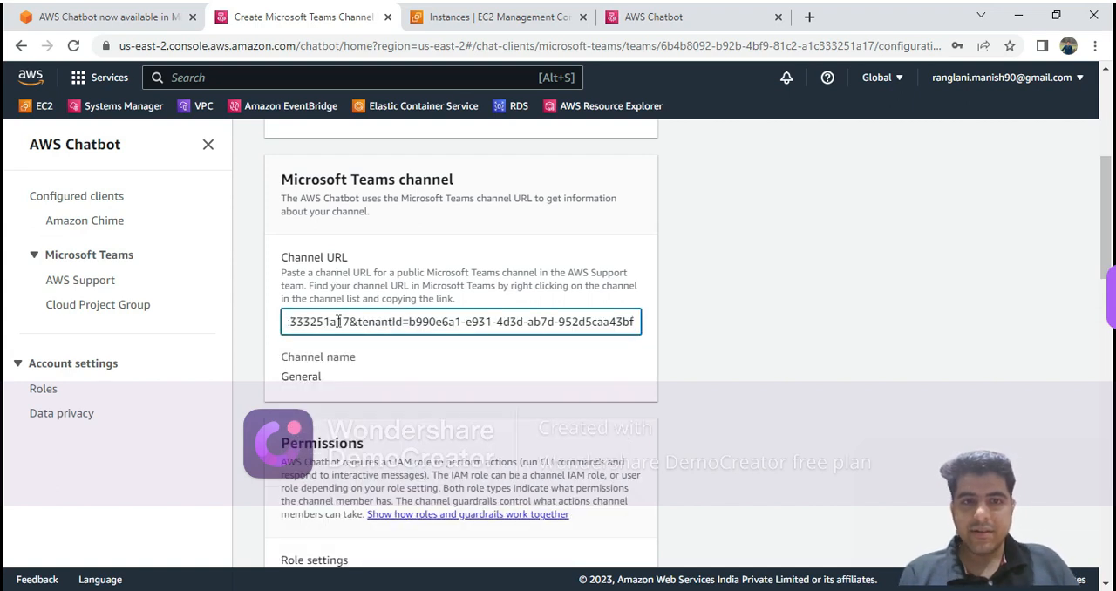
{"action": "left_click", "coordinate": [305, 378]}
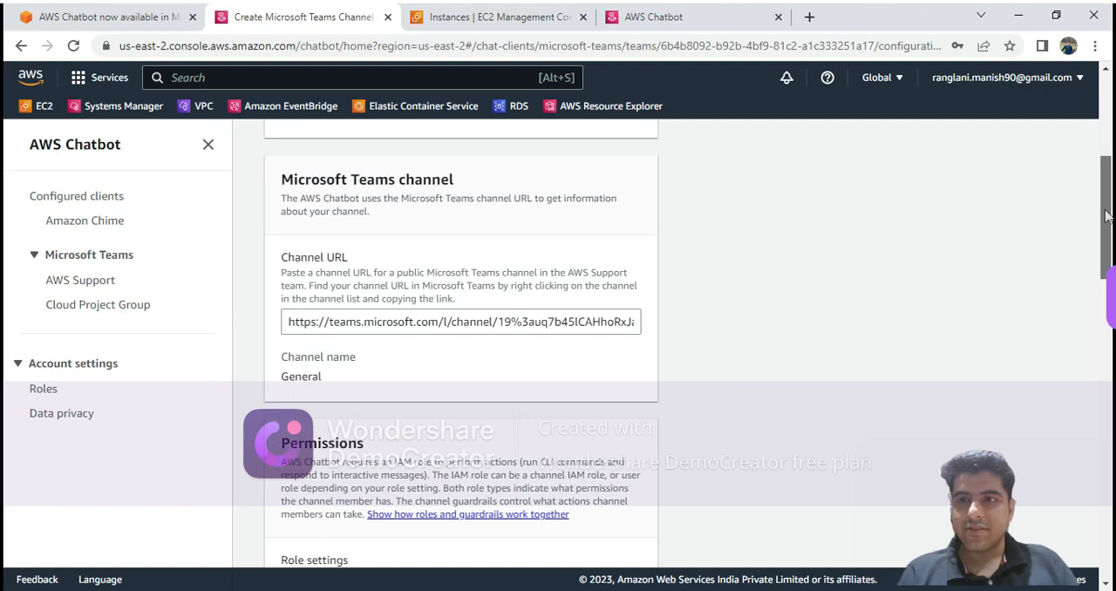
Set the role setting to Channel role and assign the existing IAM role AWSChatBotRole to the channel.
{"action": "left_click_drag", "start_coordinate": [1108, 247], "coordinate": [1109, 325]}
{"action": "left_click_drag", "start_coordinate": [1115, 290], "coordinate": [1115, 278]}
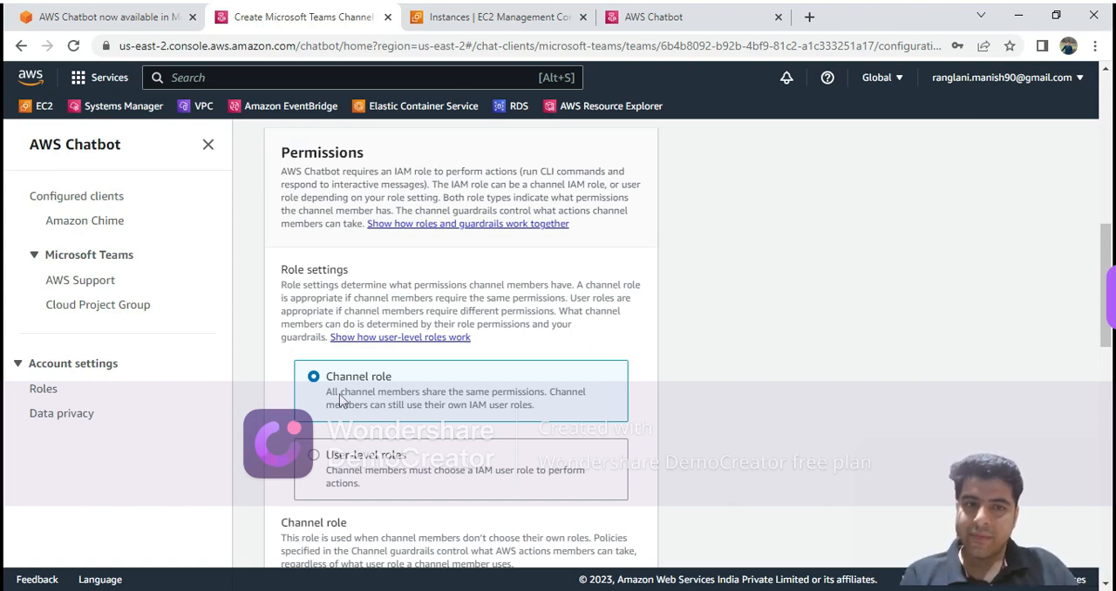
{"action": "left_click", "coordinate": [311, 465]}
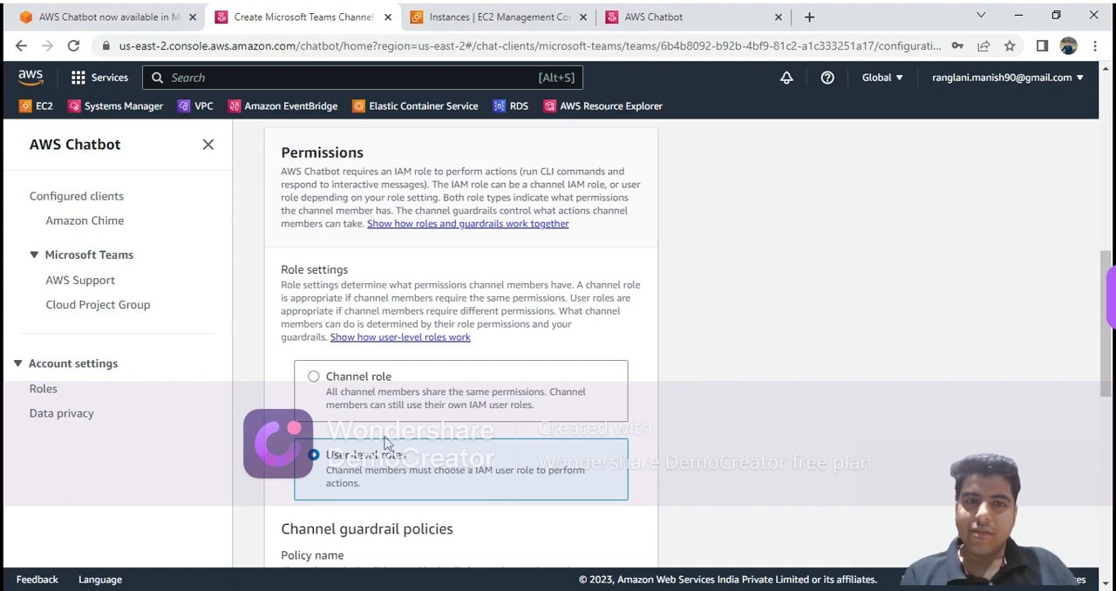
{"action": "left_click", "coordinate": [321, 385]}
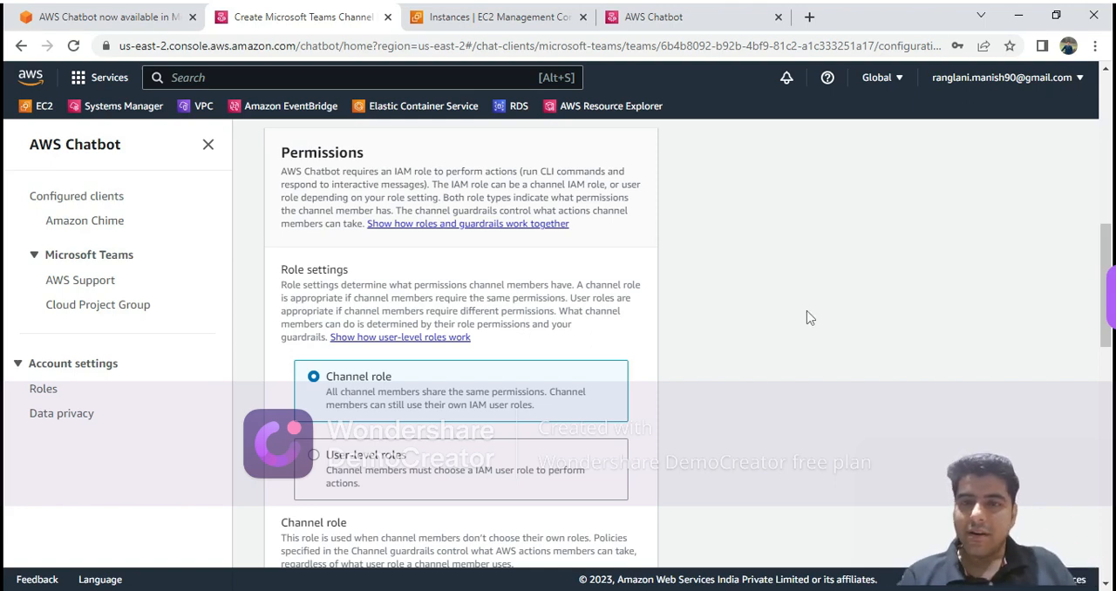
{"action": "scroll", "coordinate": [806, 317], "scroll_direction": "down", "scroll_amount": 3}
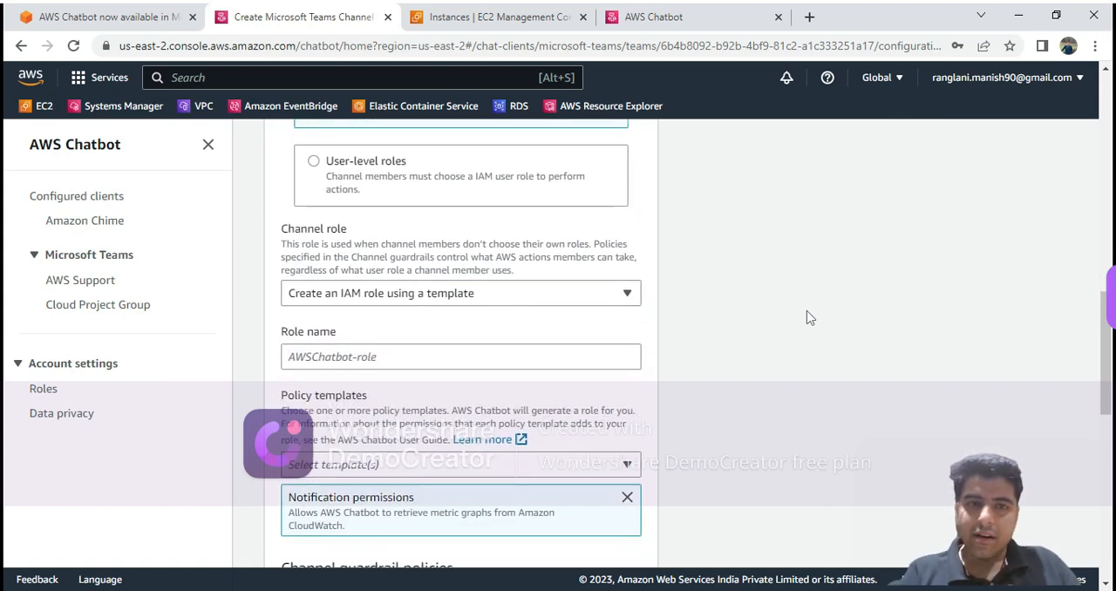
{"action": "left_click", "coordinate": [424, 301]}
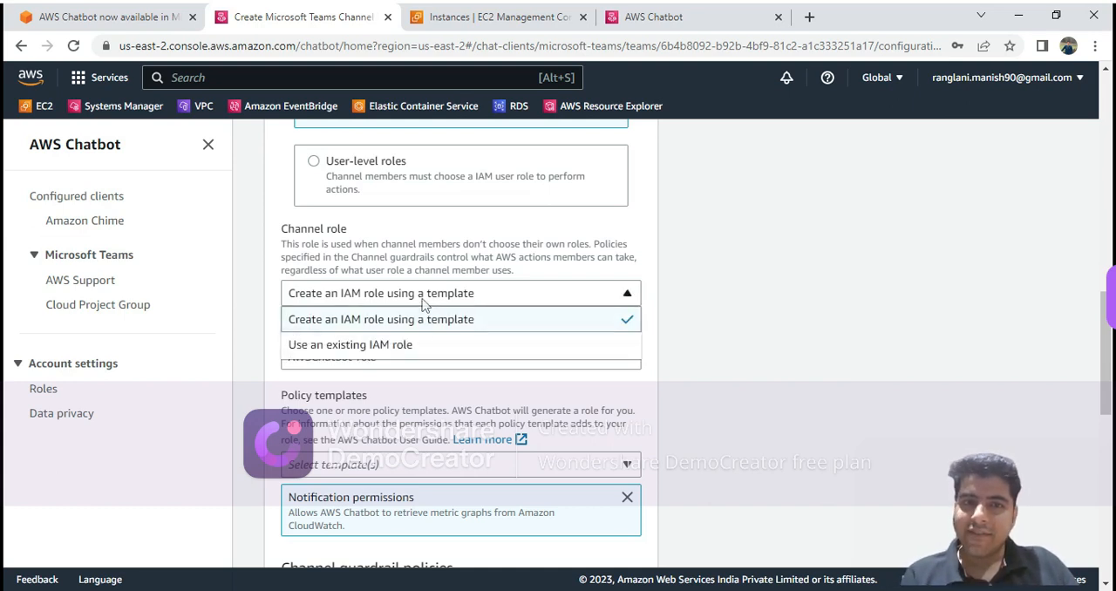
{"action": "left_click", "coordinate": [397, 348]}
{"action": "left_click", "coordinate": [396, 417]}
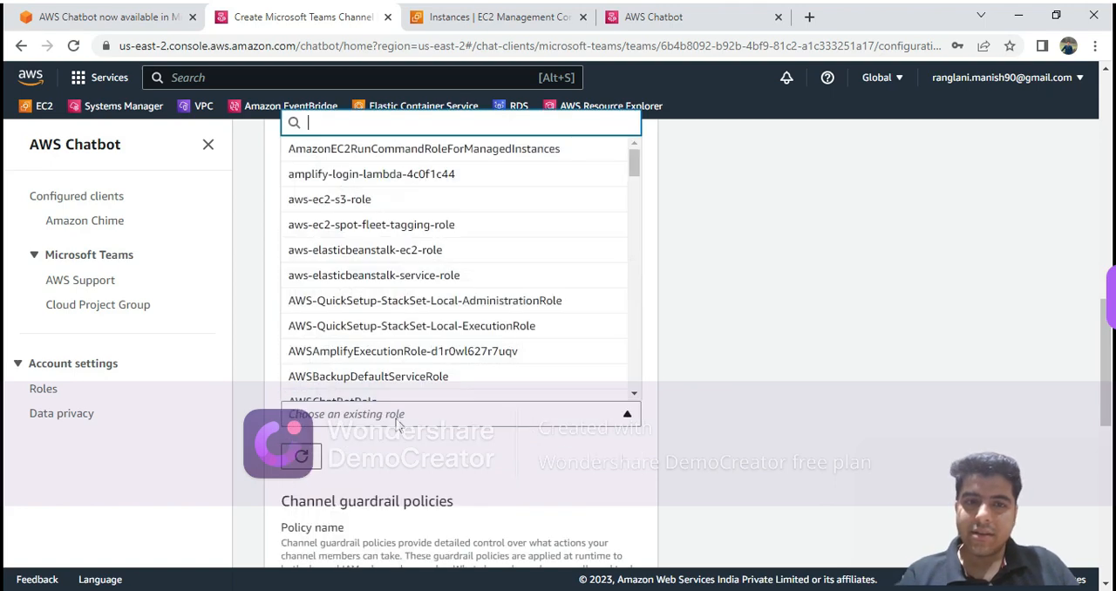
{"action": "type", "text": "cha"}
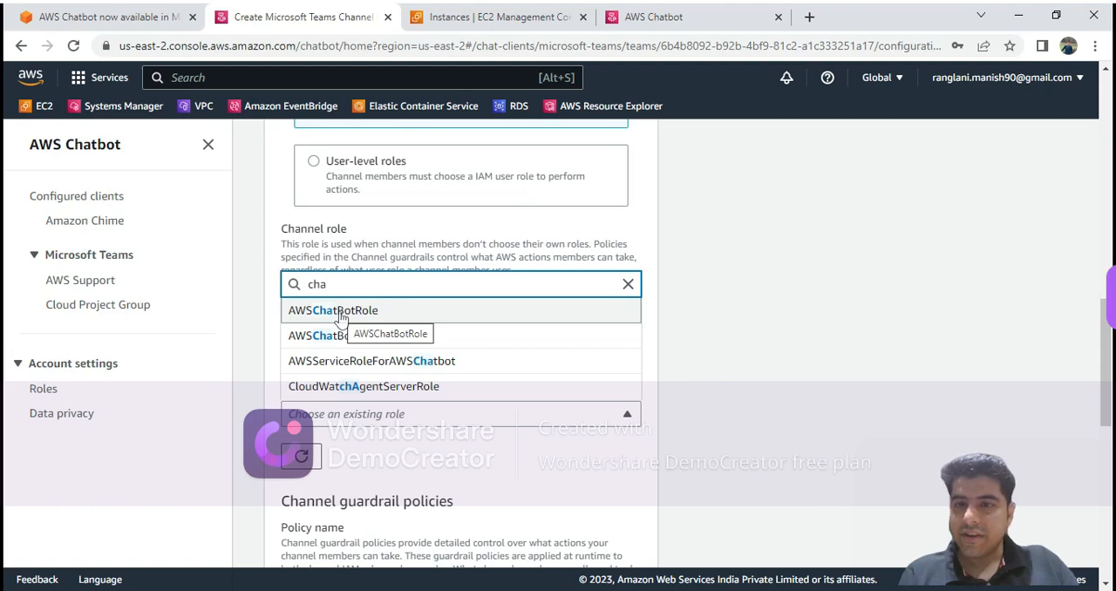
{"action": "left_click", "coordinate": [340, 314]}
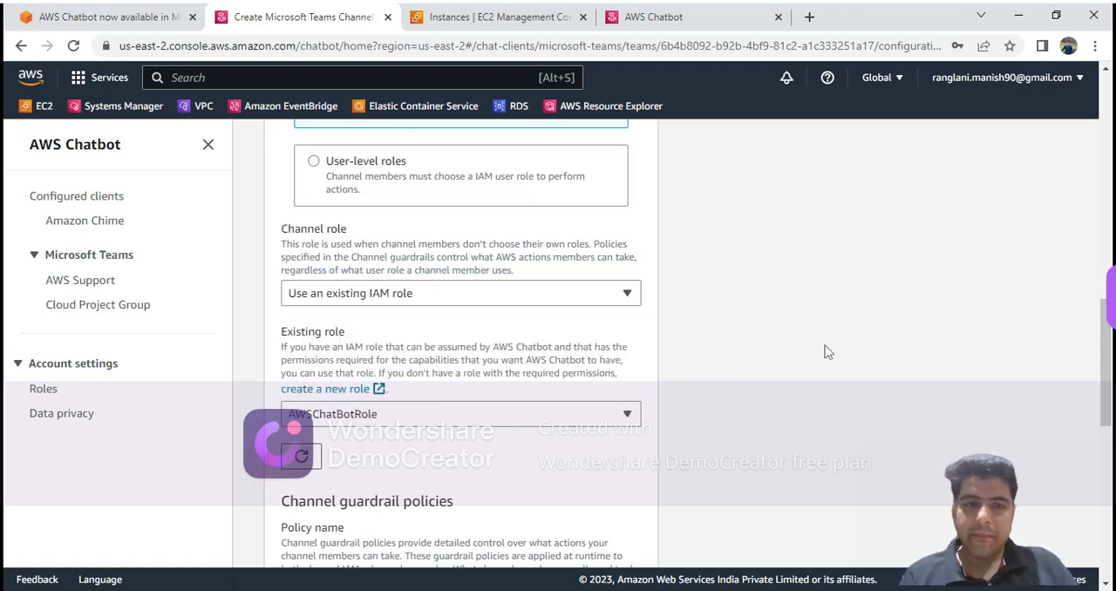
Search the channel guardrail policies for s3.
{"action": "scroll", "coordinate": [827, 351], "scroll_direction": "down", "scroll_amount": 3}
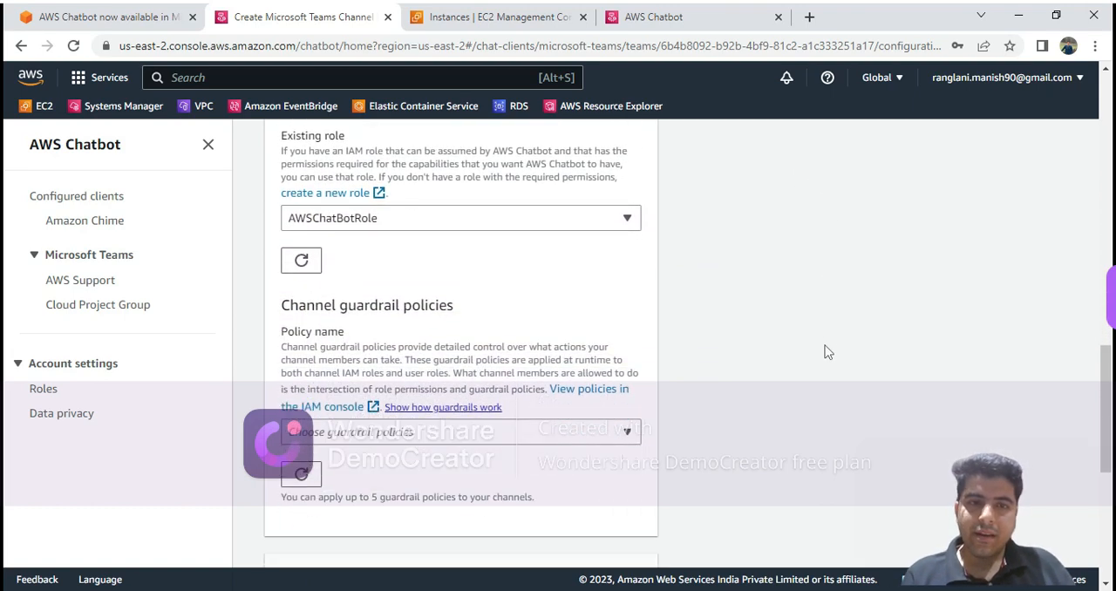
{"action": "scroll", "coordinate": [826, 351], "scroll_direction": "down", "scroll_amount": 2}
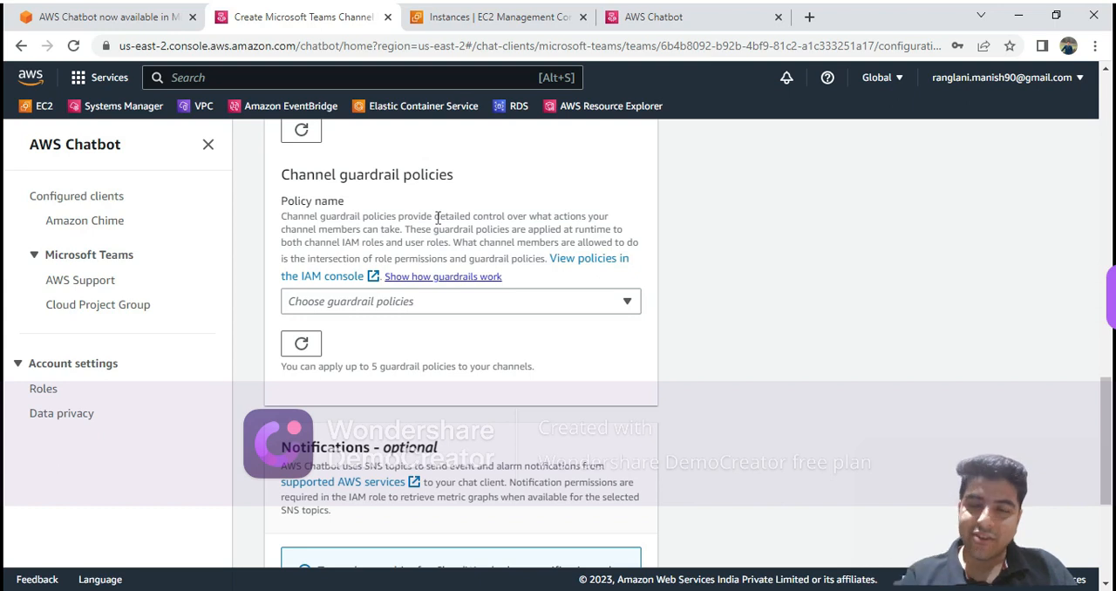
{"action": "left_click", "coordinate": [381, 312]}
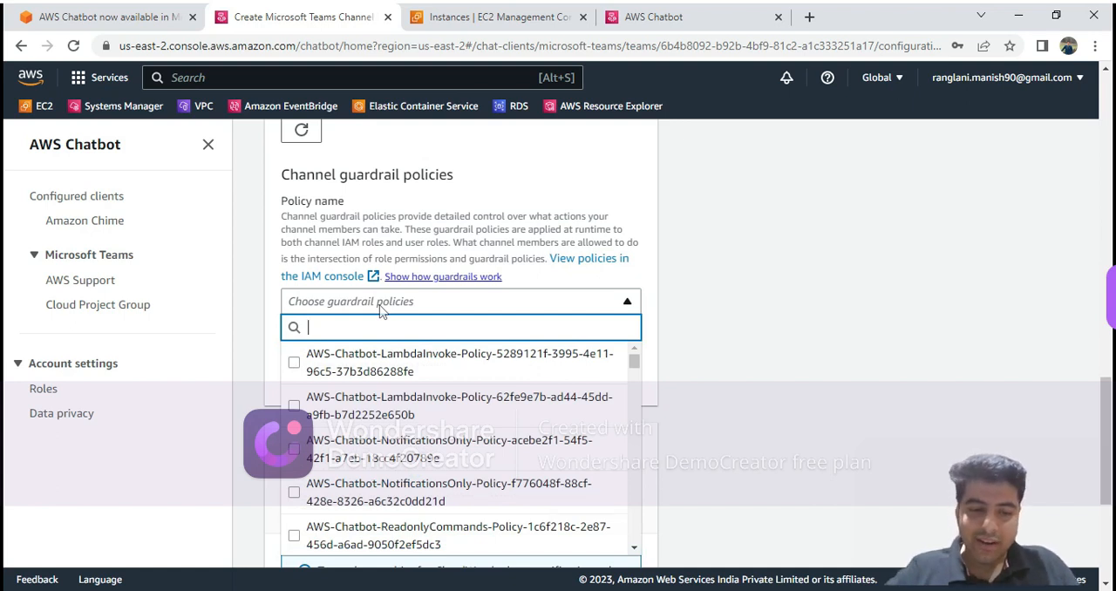
{"action": "type", "text": "s3"}
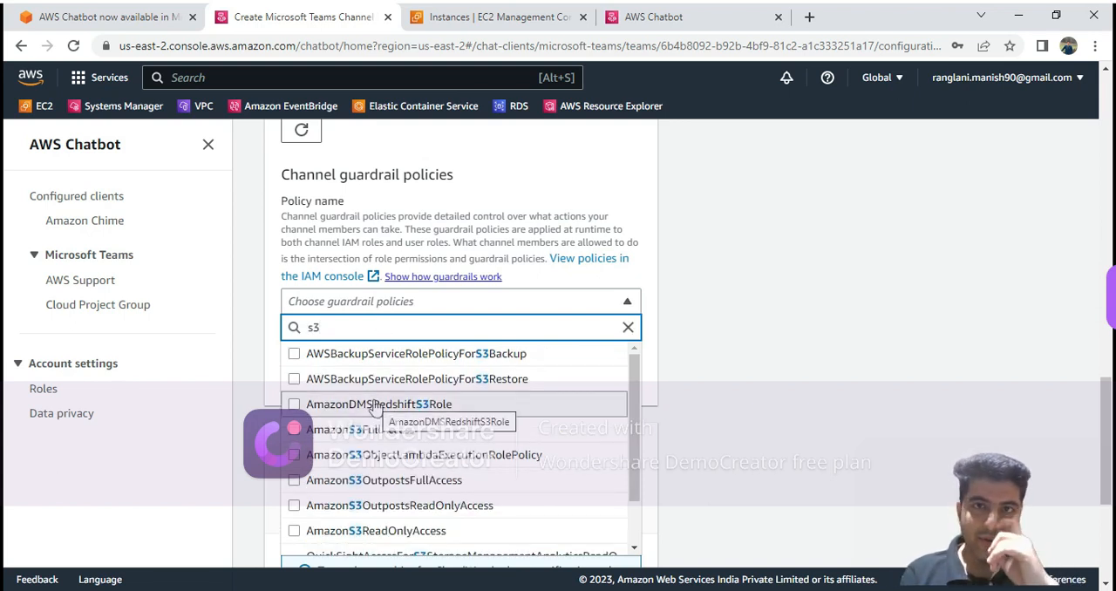
Duplicate the browser tab and open the Cloud Project Group's awschatoptbot configuration there to examine its guardrail policies.
{"action": "right_click", "coordinate": [305, 24]}
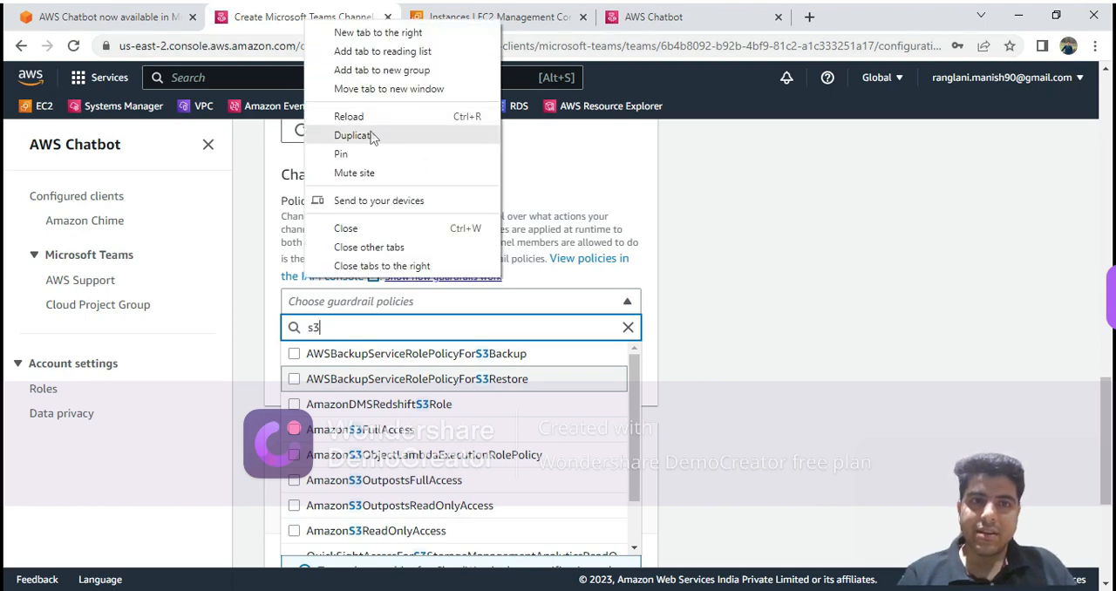
{"action": "key", "text": "Escape"}
{"action": "left_click", "coordinate": [376, 145]}
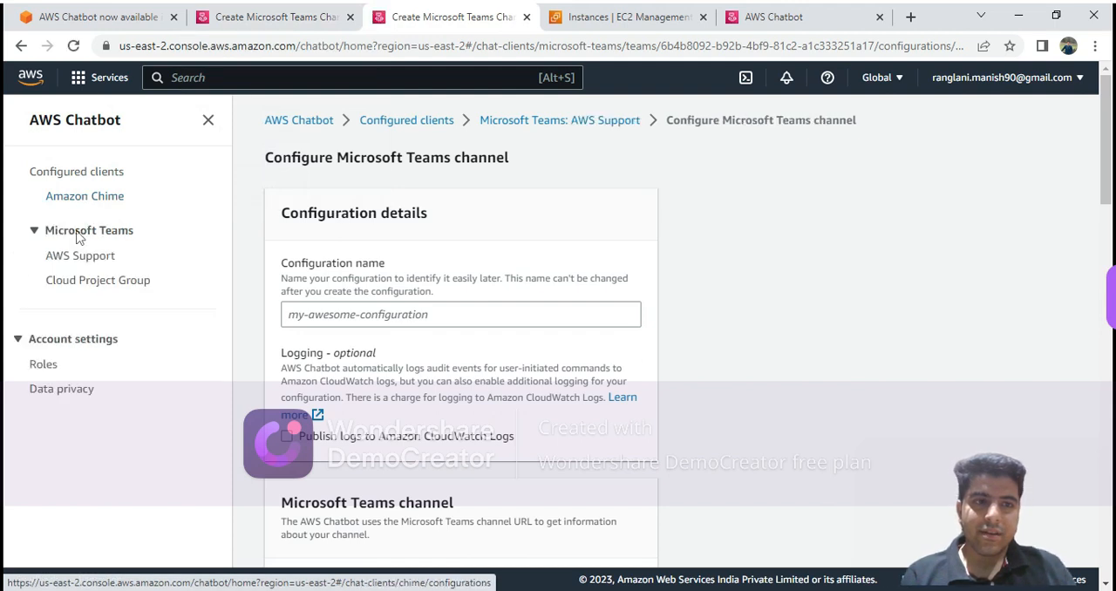
{"action": "left_click", "coordinate": [95, 313]}
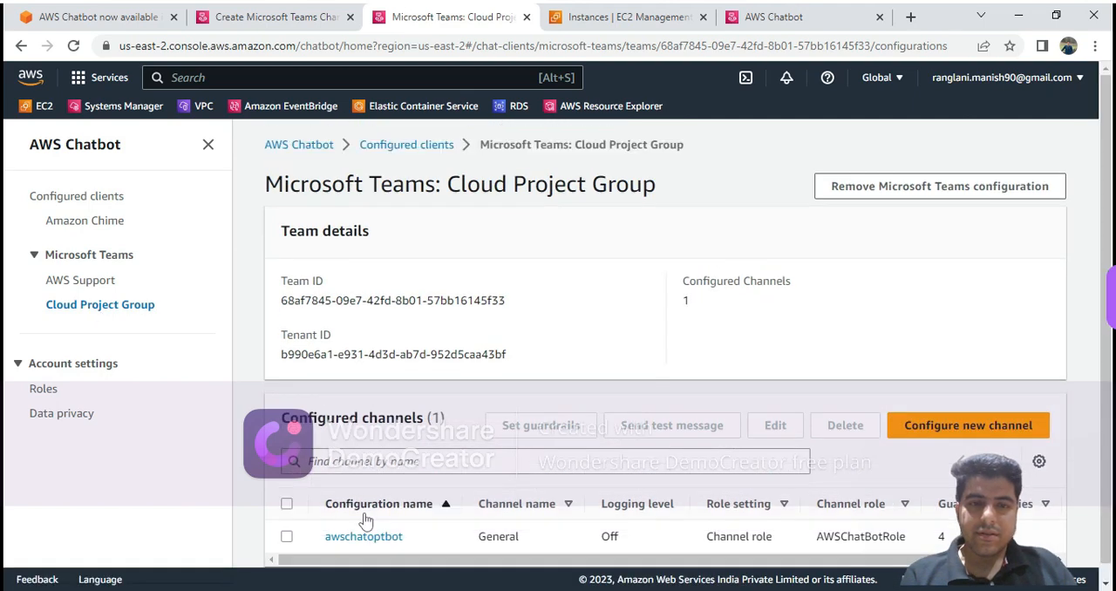
{"action": "left_click", "coordinate": [366, 537]}
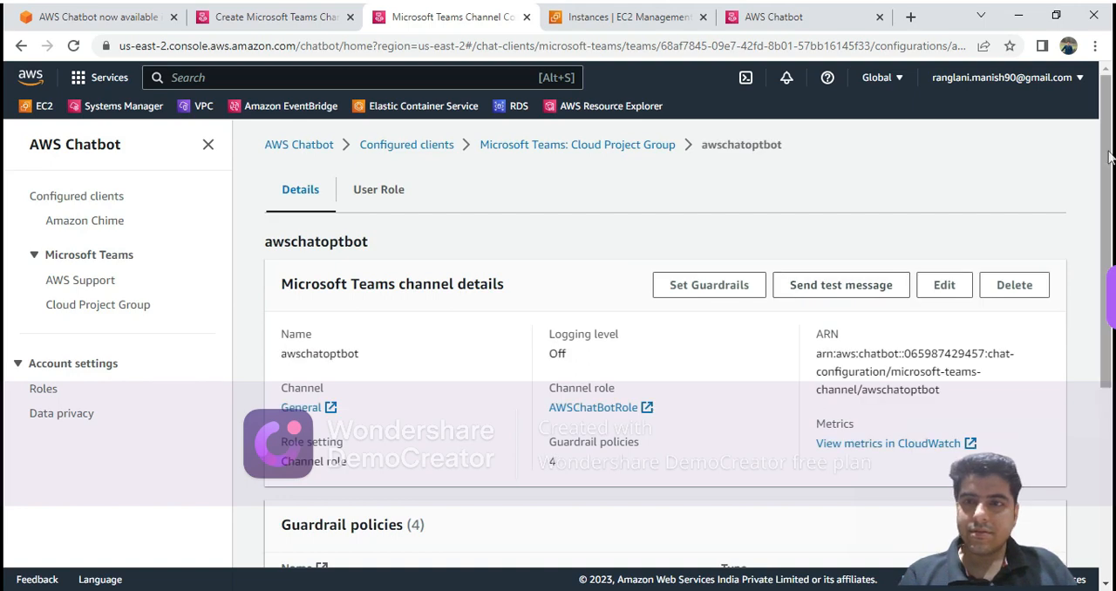
{"action": "left_click_drag", "start_coordinate": [1109, 155], "coordinate": [1109, 306]}
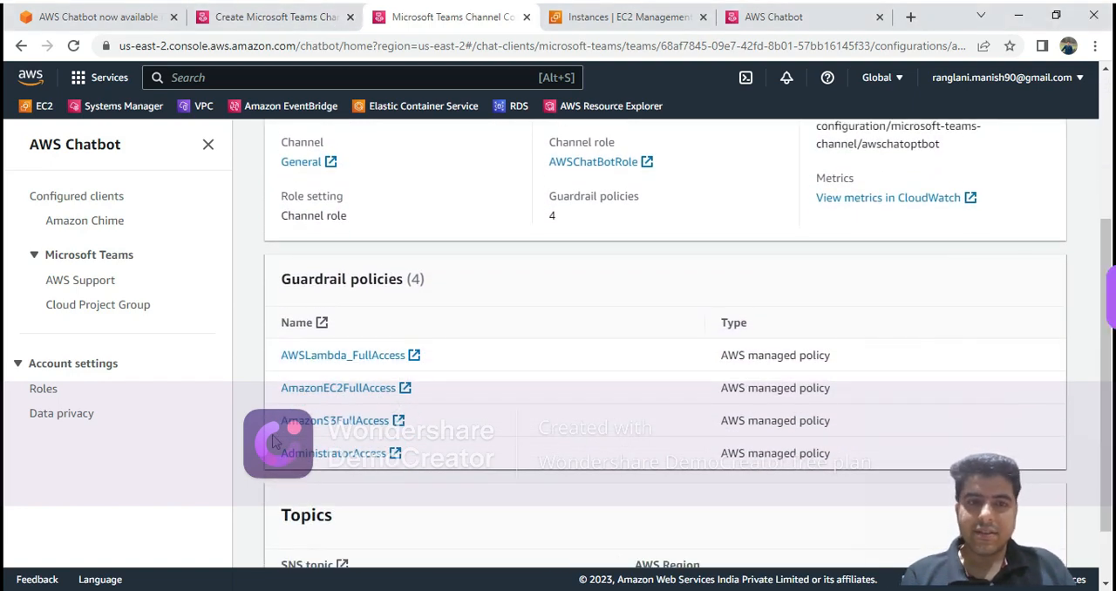
Copy the AmazonS3FullAccess policy name from the awschatoptbot configuration and add that policy as a guardrail of the new channel.
{"action": "left_click_drag", "start_coordinate": [281, 423], "coordinate": [389, 427]}
{"action": "key", "text": "ctrl+c"}
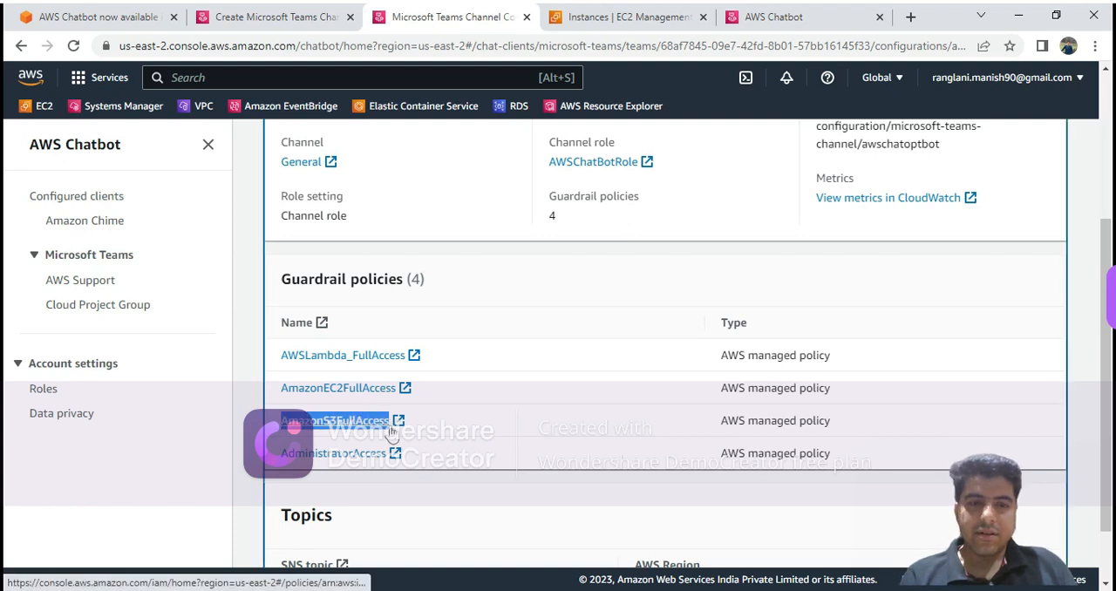
{"action": "left_click", "coordinate": [248, 16]}
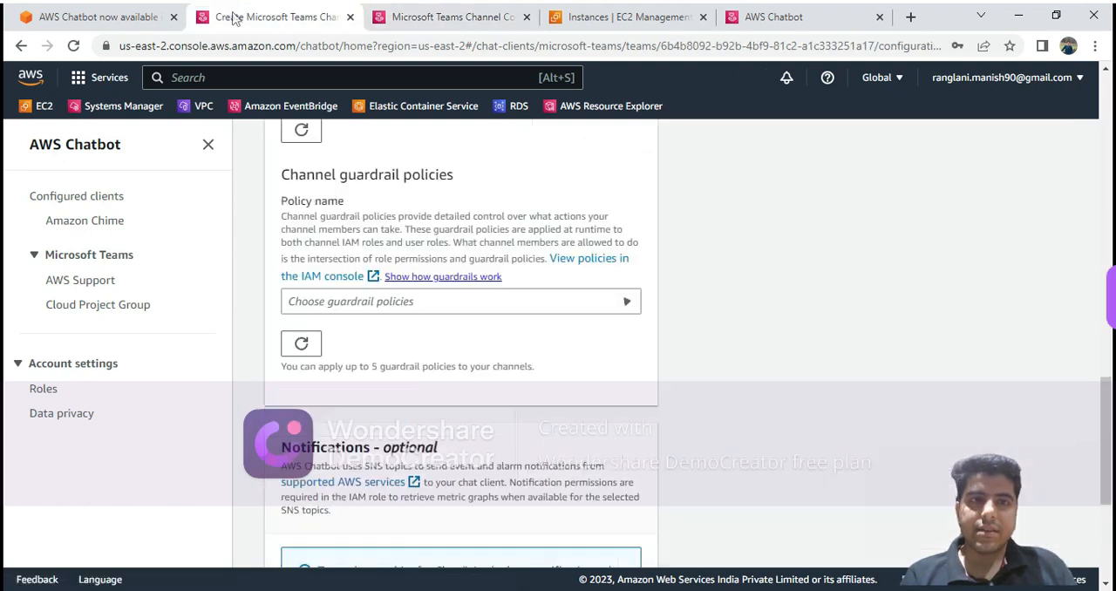
{"action": "left_click", "coordinate": [384, 305]}
{"action": "key", "text": "ctrl+v"}
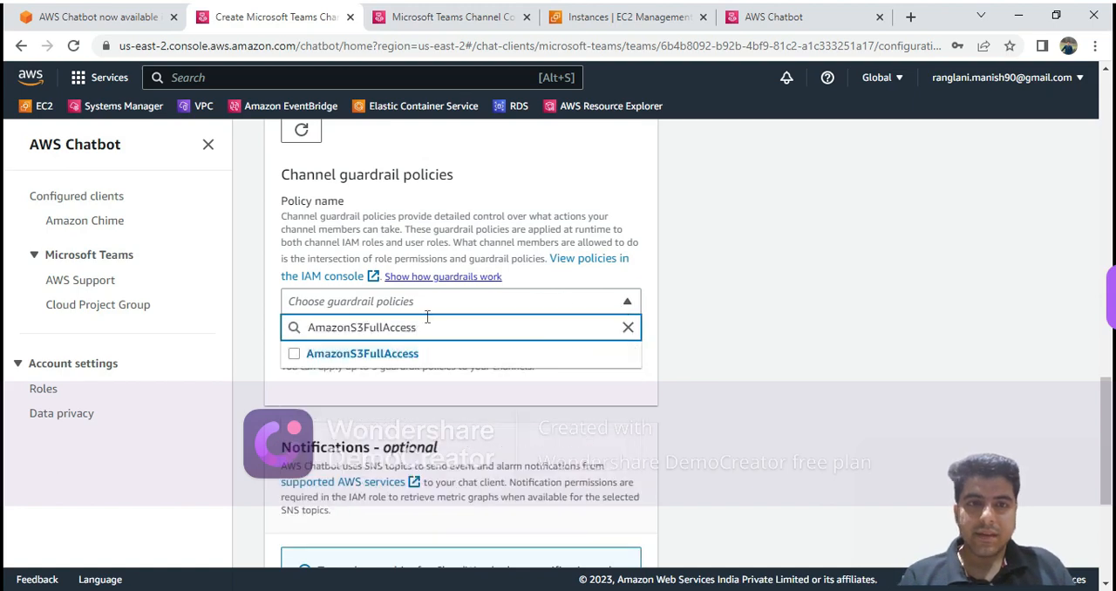
{"action": "left_click", "coordinate": [295, 354]}
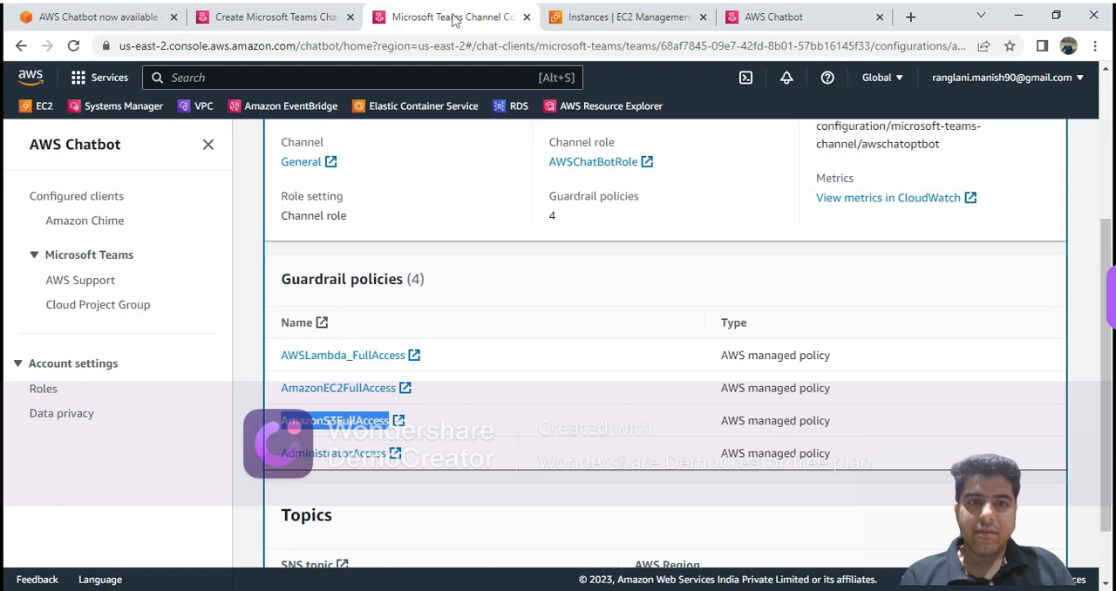
Copy the AmazonEC2FullAccess policy name from the awschatoptbot configuration and add that policy to the new channel's guardrails.
{"action": "left_click_drag", "start_coordinate": [384, 416], "coordinate": [399, 397]}
{"action": "key", "text": "ctrl+c"}
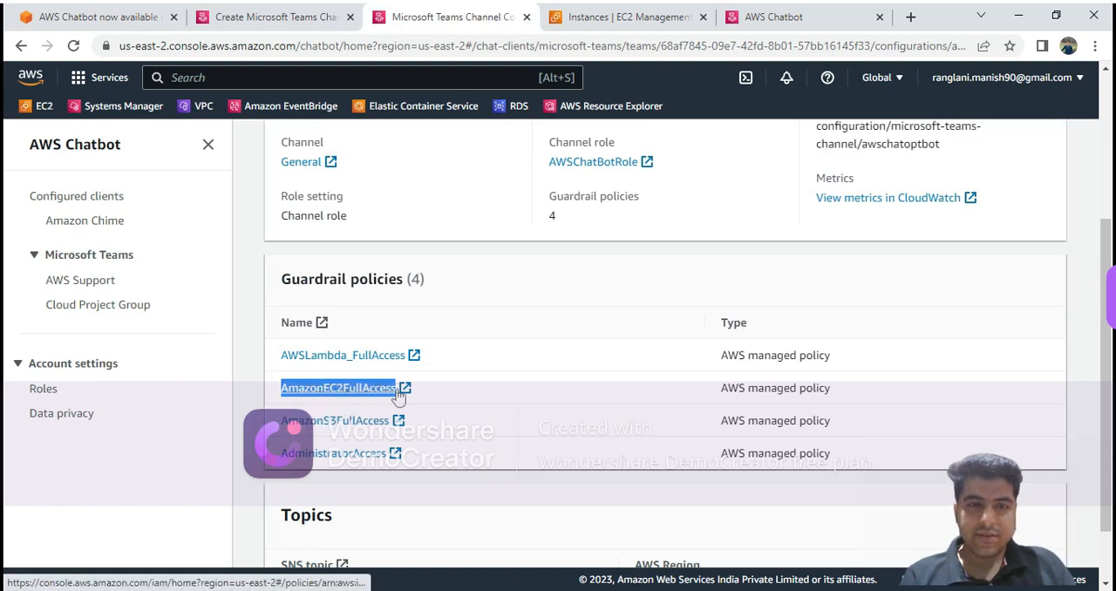
{"action": "left_click", "coordinate": [280, 17]}
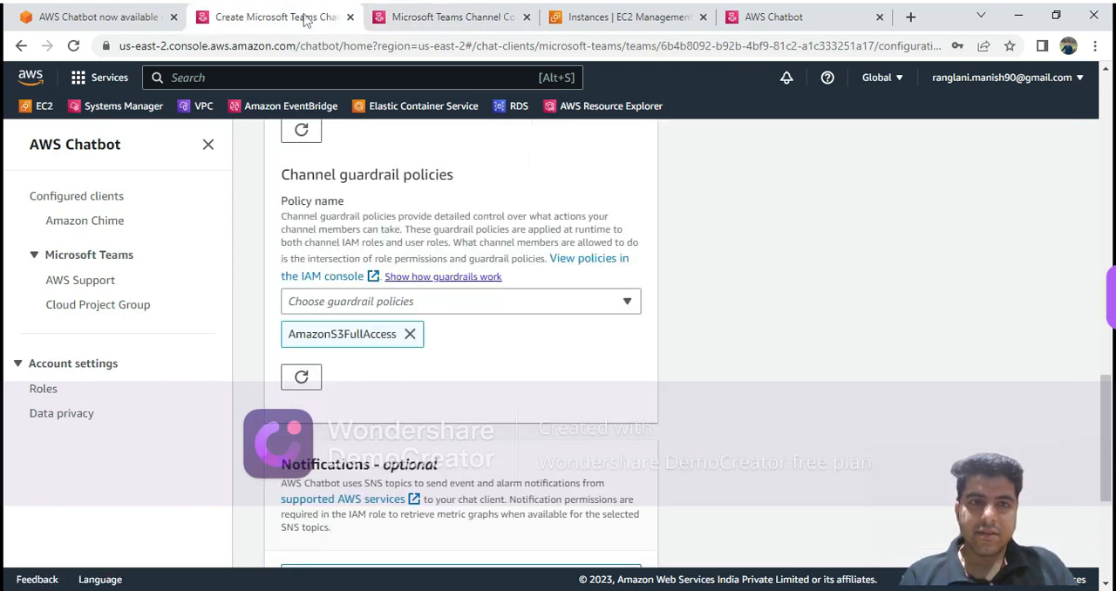
{"action": "left_click", "coordinate": [334, 302]}
{"action": "key", "text": "ctrl+v"}
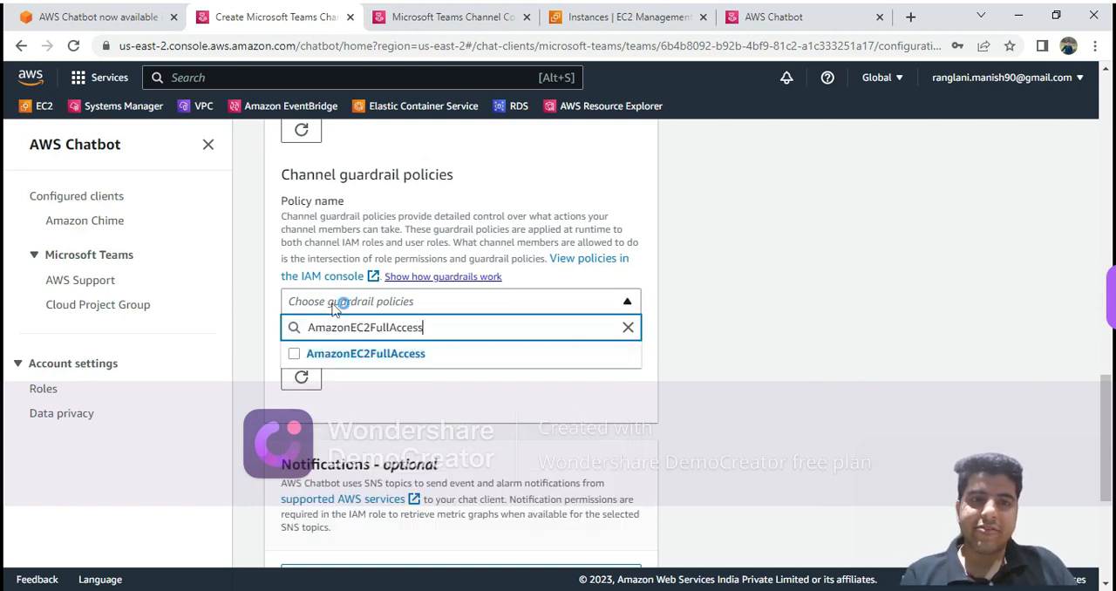
{"action": "left_click", "coordinate": [295, 355]}
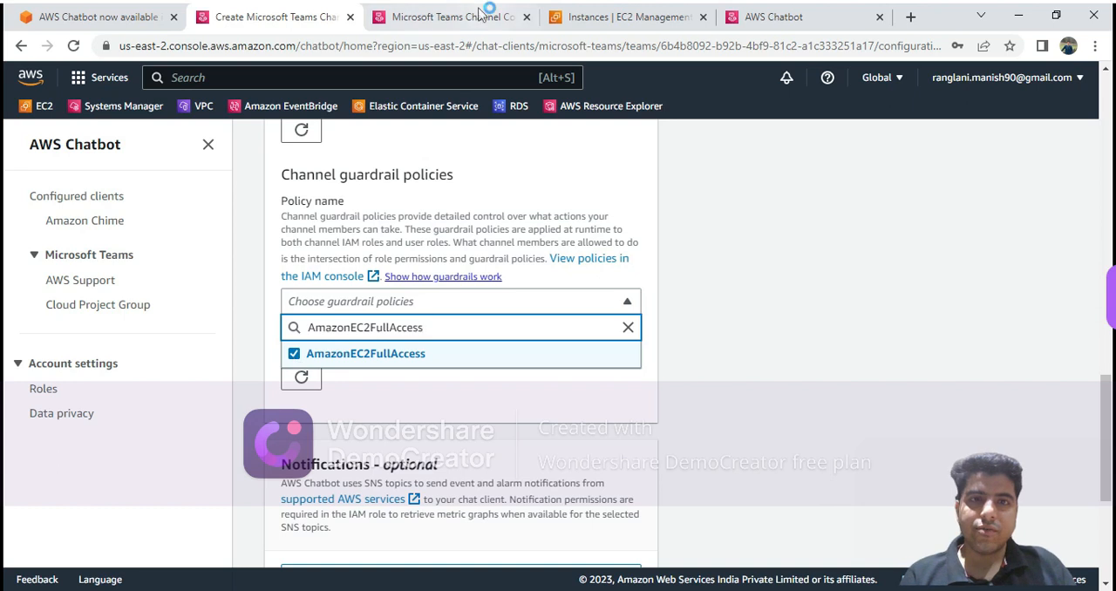
Copy the AWSLambda_FullAccess policy name from the awschatoptbot configuration and add that policy to the new channel's guardrails.
{"action": "left_click", "coordinate": [785, 389]}
{"action": "left_click", "coordinate": [412, 12]}
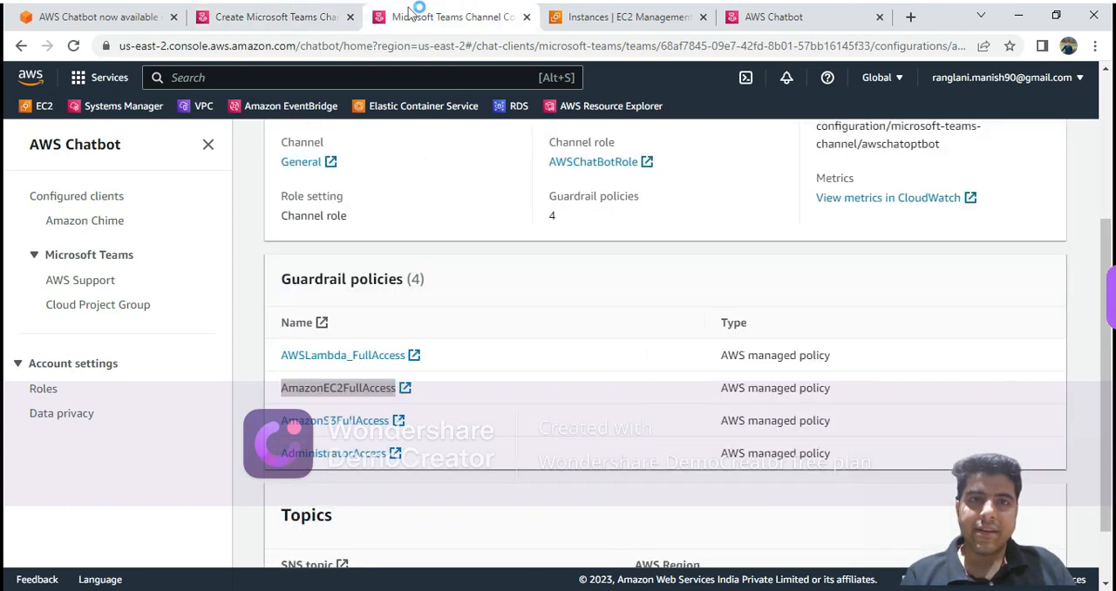
{"action": "left_click_drag", "start_coordinate": [282, 354], "coordinate": [407, 356]}
{"action": "key", "text": "ctrl+c"}
{"action": "left_click", "coordinate": [283, 12]}
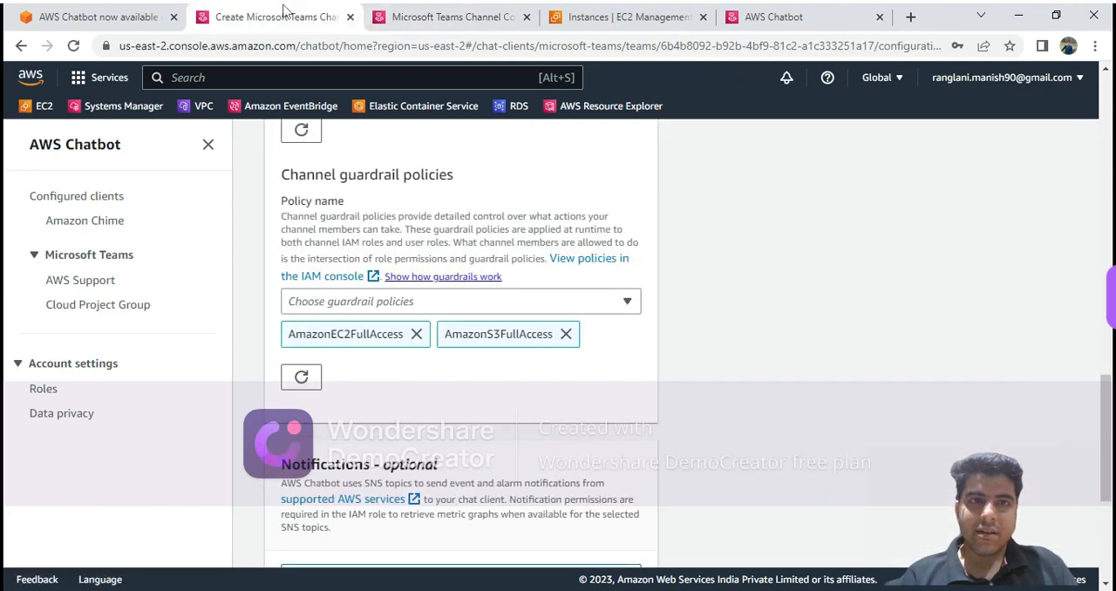
{"action": "left_click", "coordinate": [371, 307]}
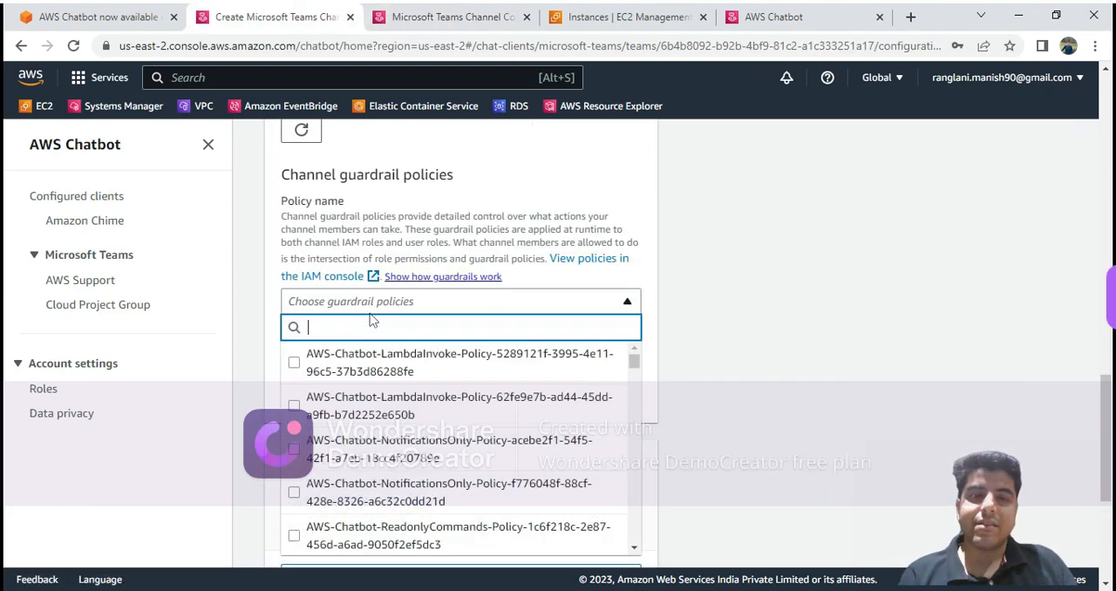
{"action": "key", "text": "ctrl+v"}
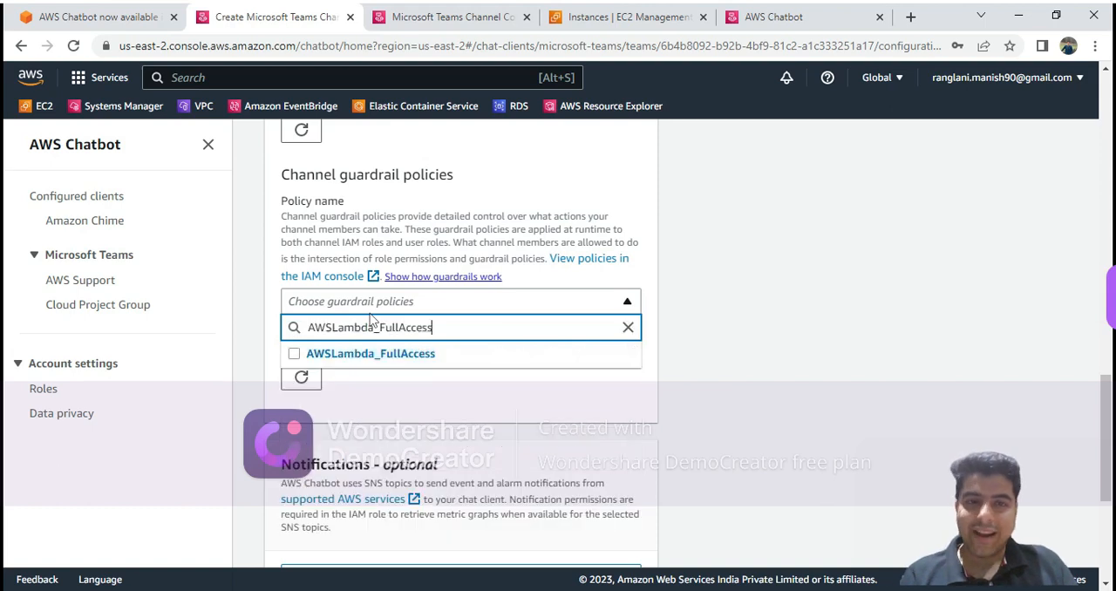
{"action": "left_click", "coordinate": [294, 354]}
Copy the AdministratorAccess policy name from the awschatoptbot configuration and add exactly that policy to the new channel's guardrails.
{"action": "left_click", "coordinate": [410, 17]}
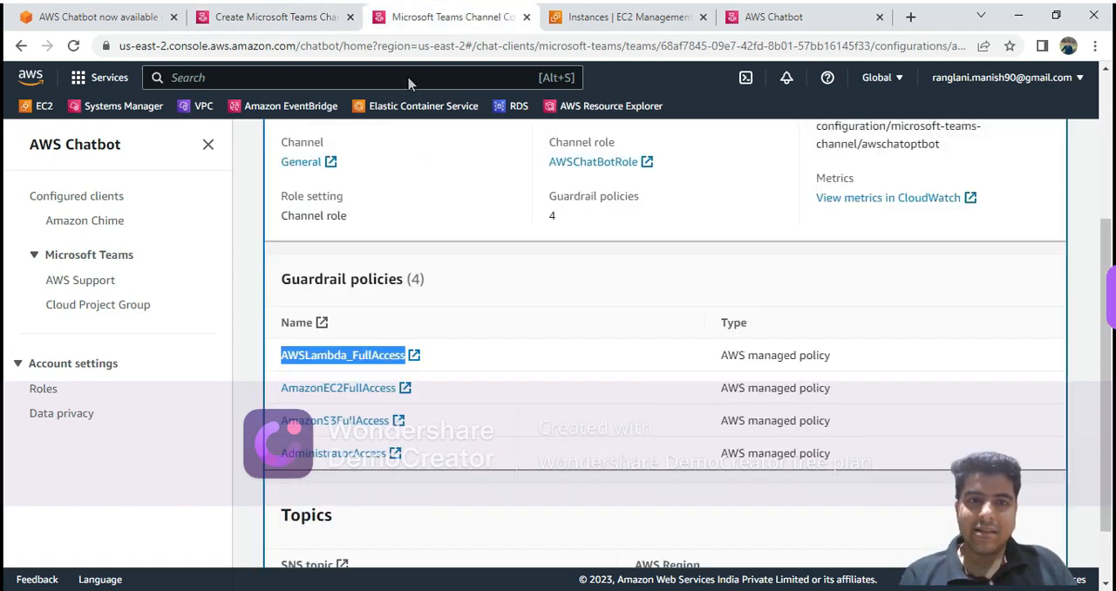
{"action": "left_click_drag", "start_coordinate": [277, 455], "coordinate": [391, 464]}
{"action": "key", "text": "ctrl+c"}
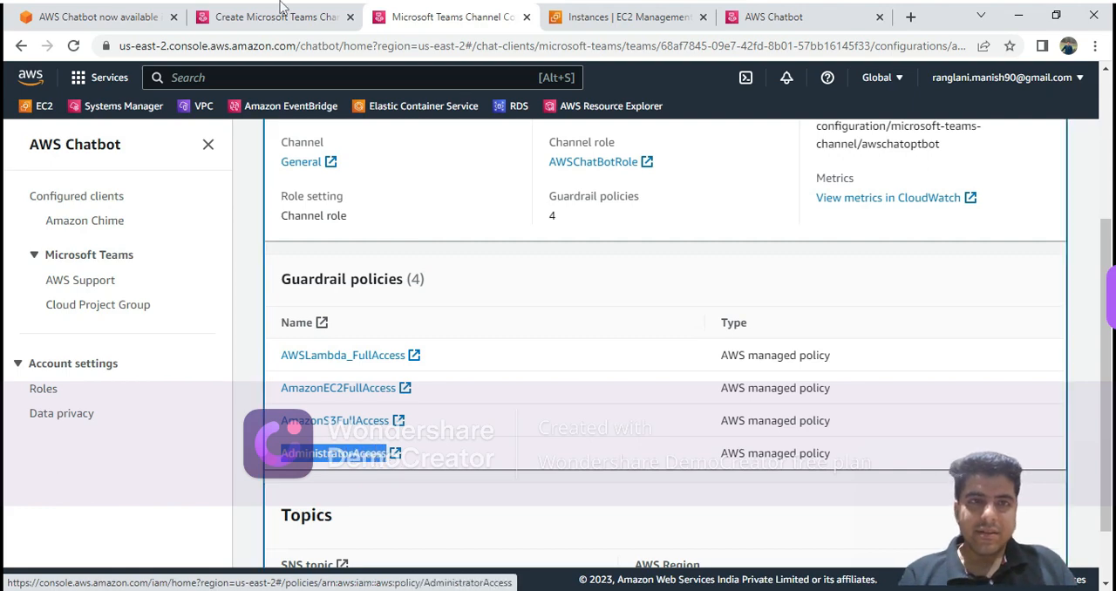
{"action": "left_click", "coordinate": [279, 16]}
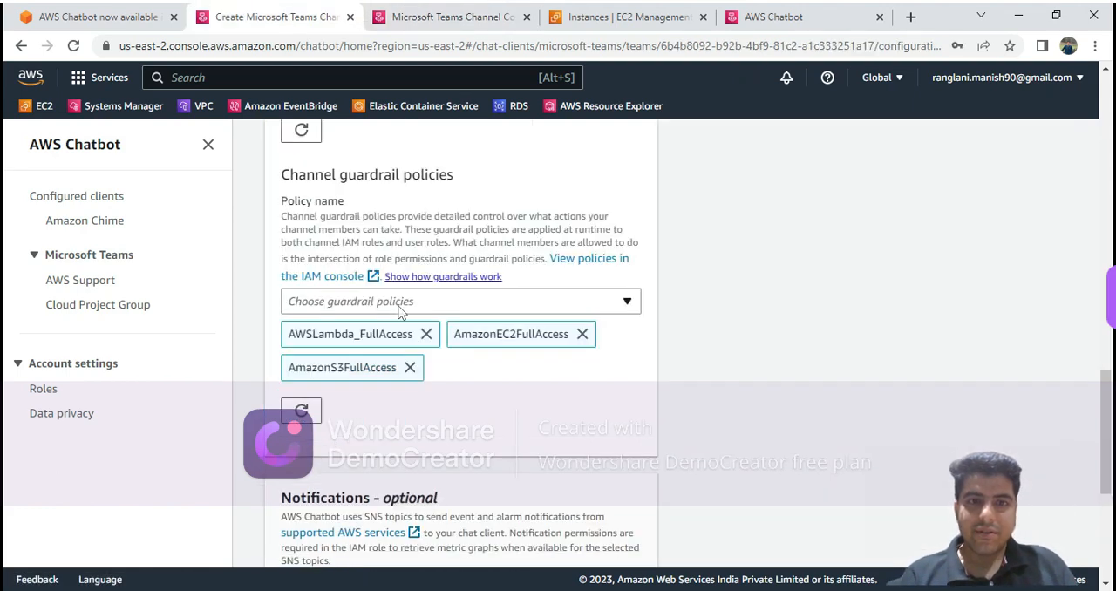
{"action": "left_click", "coordinate": [400, 306]}
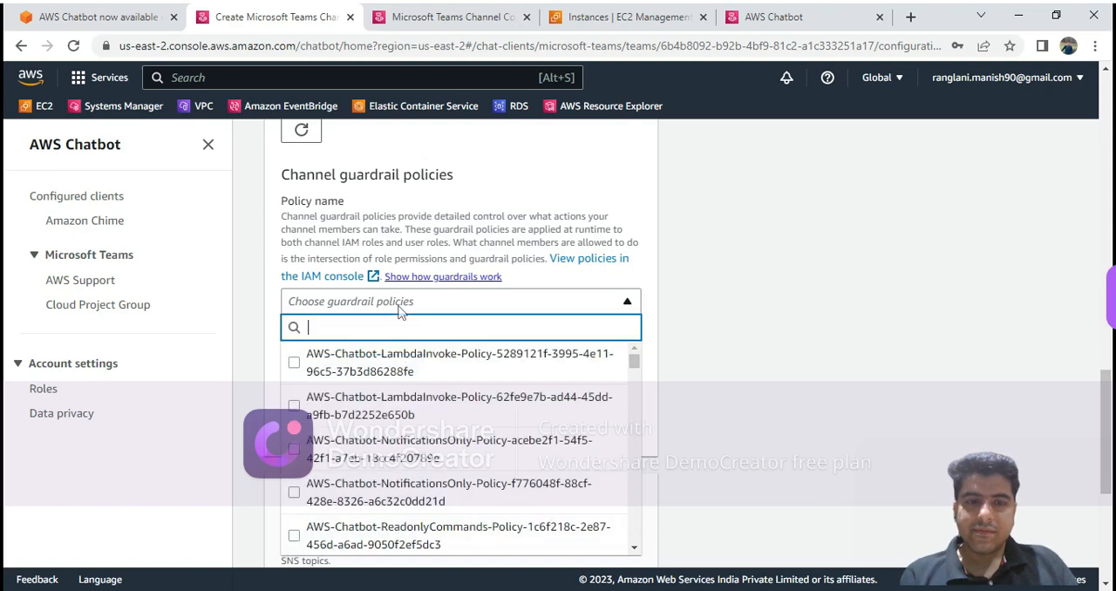
{"action": "key", "text": "ctrl+v"}
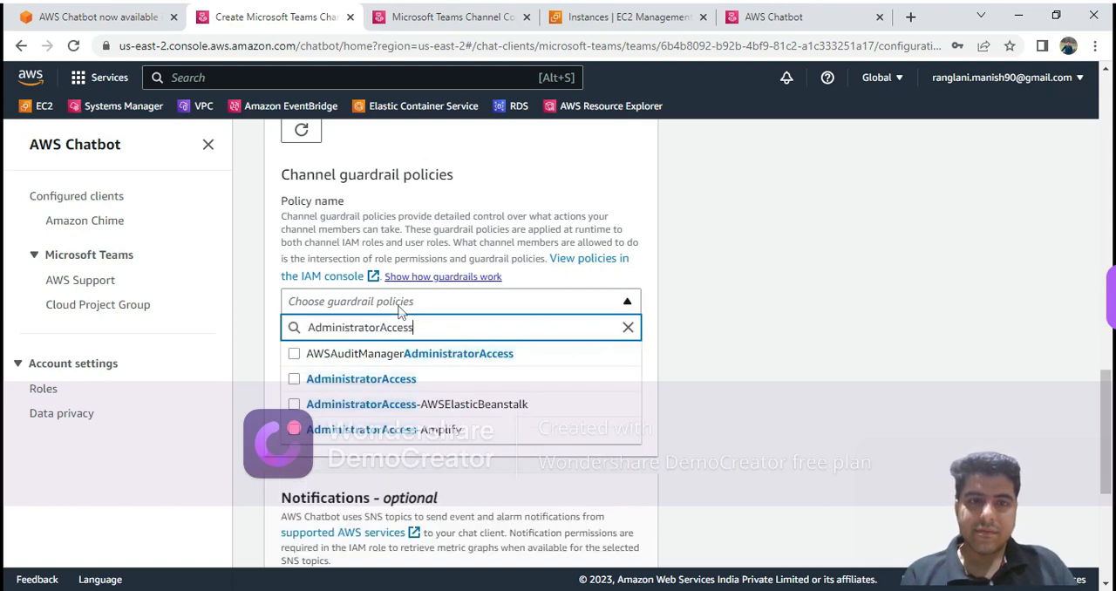
{"action": "left_click", "coordinate": [294, 379]}
{"action": "left_click", "coordinate": [757, 343]}
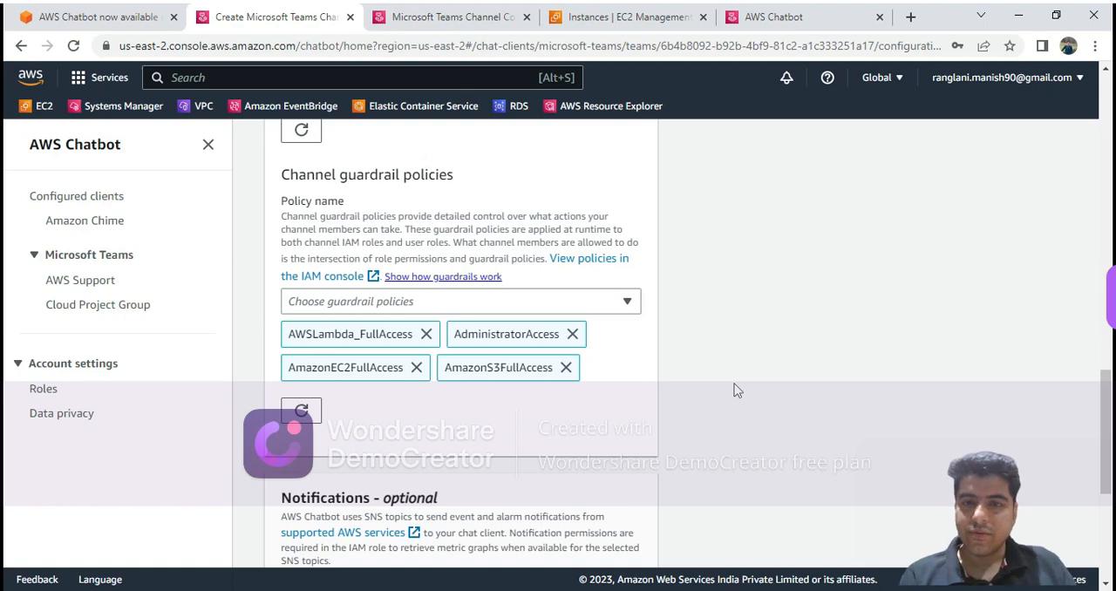
Set the channel's notifications to the AWSOwner SNS topic in US East - N. Virginia and submit the channel configuration.
{"action": "left_click_drag", "start_coordinate": [1102, 377], "coordinate": [1106, 455]}
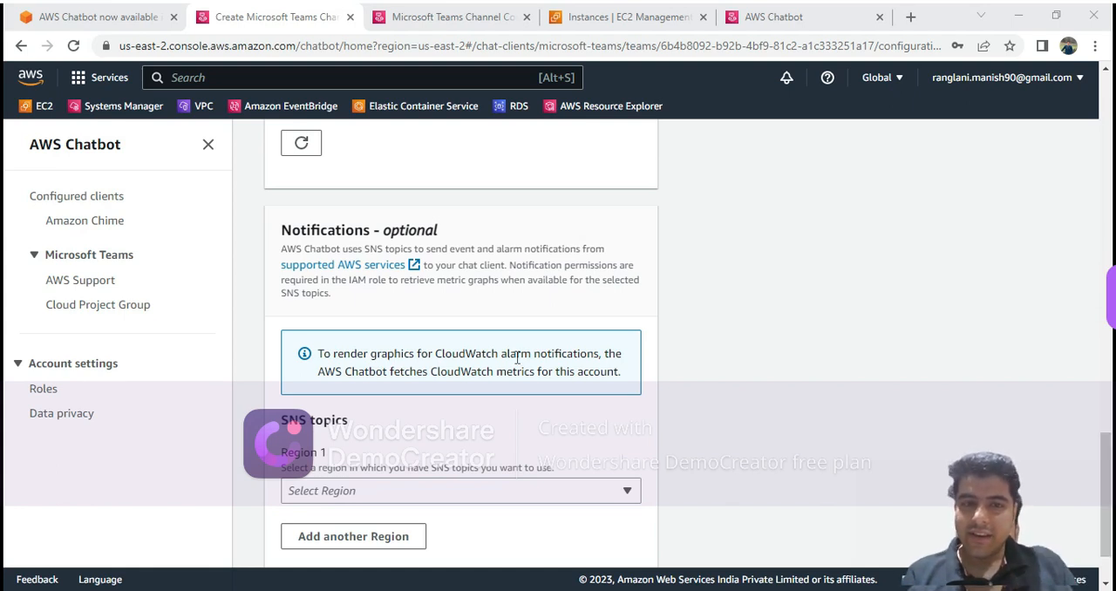
{"action": "left_click", "coordinate": [468, 502]}
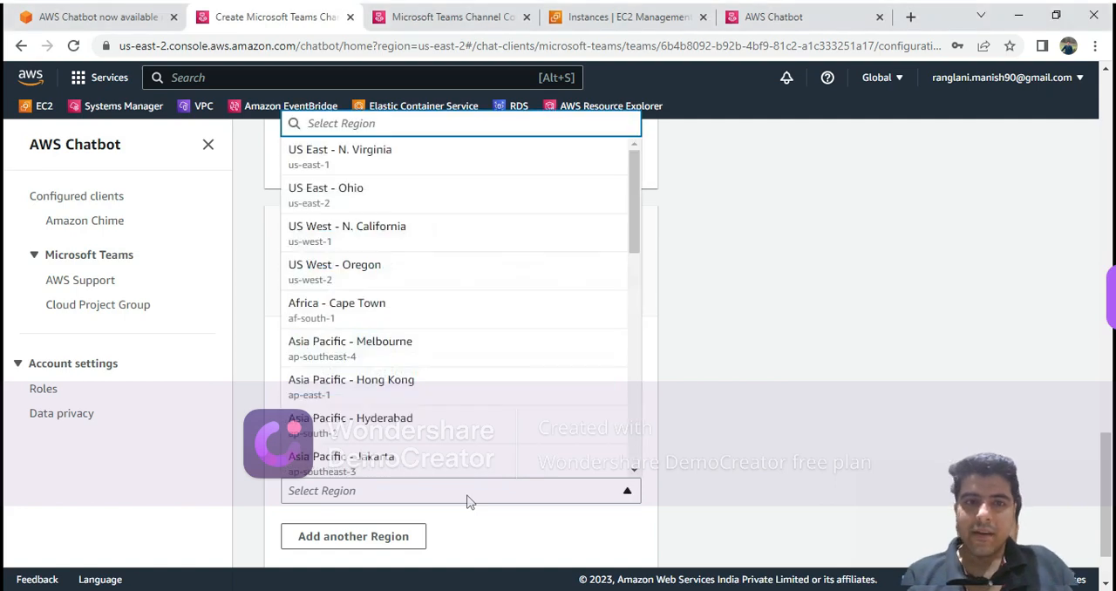
{"action": "left_click", "coordinate": [422, 161]}
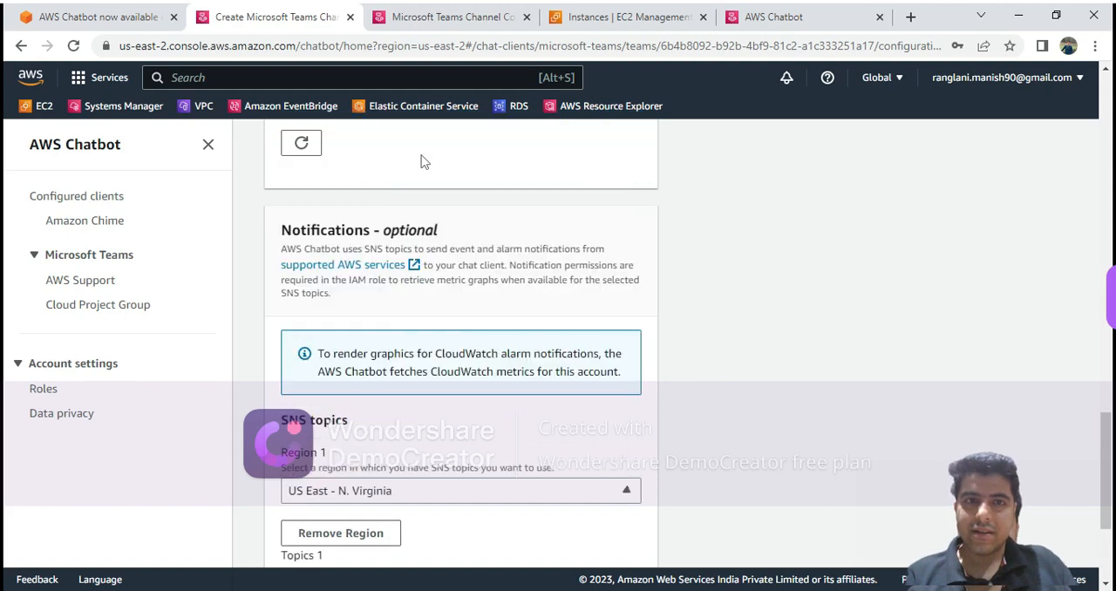
{"action": "scroll", "coordinate": [1107, 436], "scroll_direction": "down", "scroll_amount": 3}
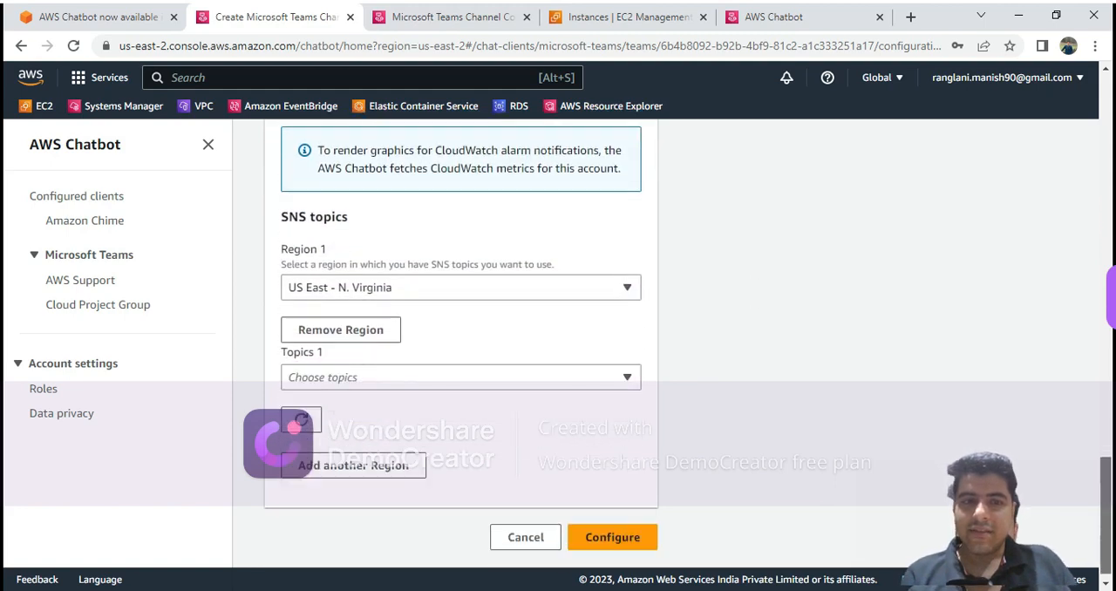
{"action": "left_click", "coordinate": [429, 368]}
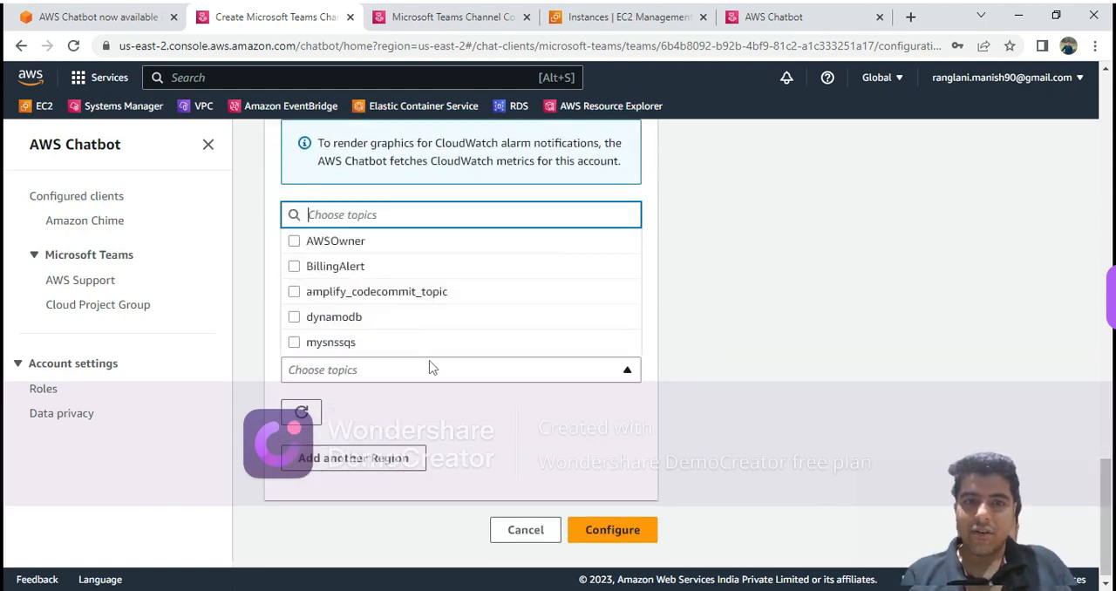
{"action": "left_click", "coordinate": [296, 246]}
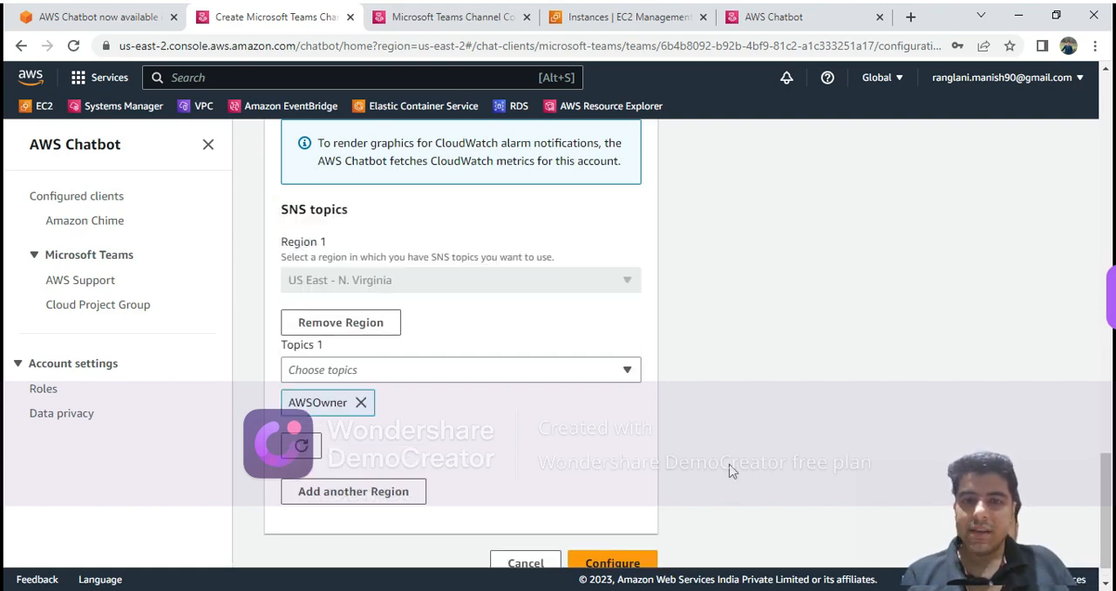
{"action": "left_click", "coordinate": [630, 561]}
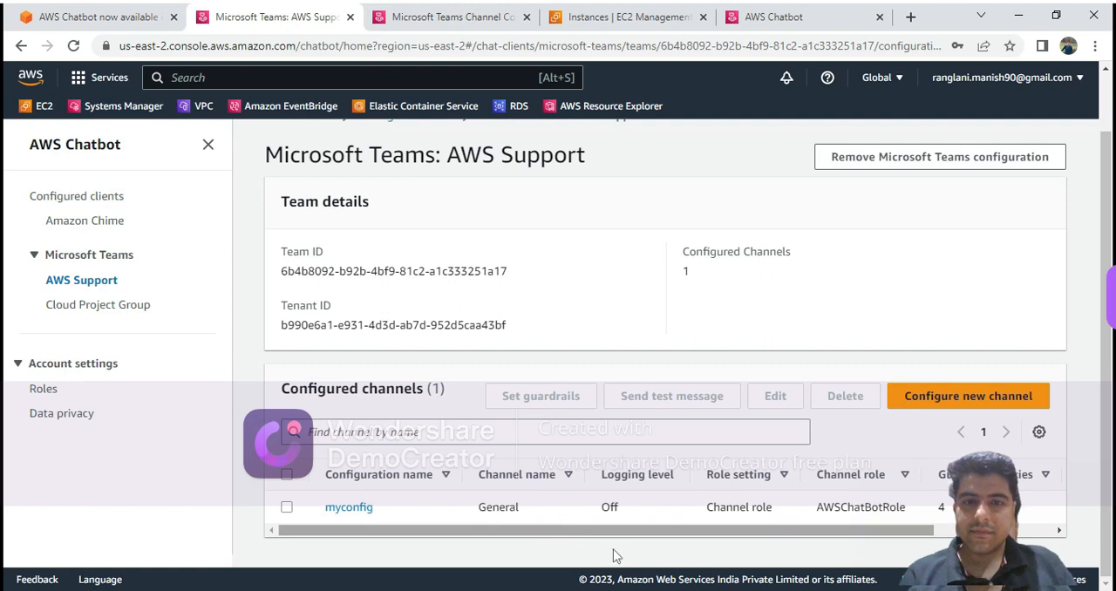
Select the myconfig channel configuration of the AWS Support team and send a test message to it.
{"action": "left_click_drag", "start_coordinate": [568, 530], "coordinate": [479, 539]}
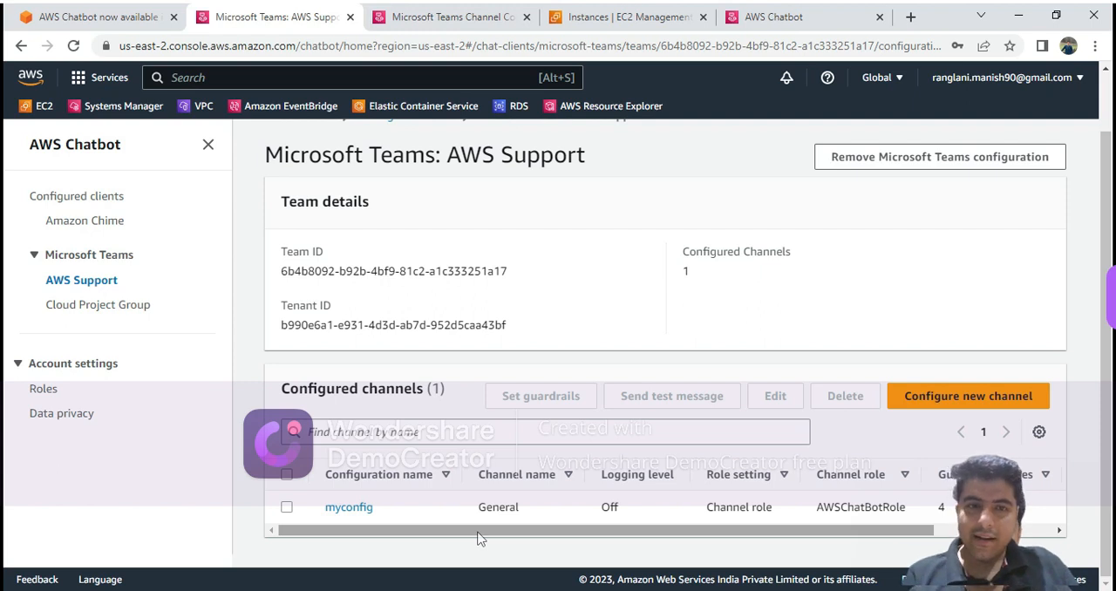
{"action": "left_click", "coordinate": [287, 508]}
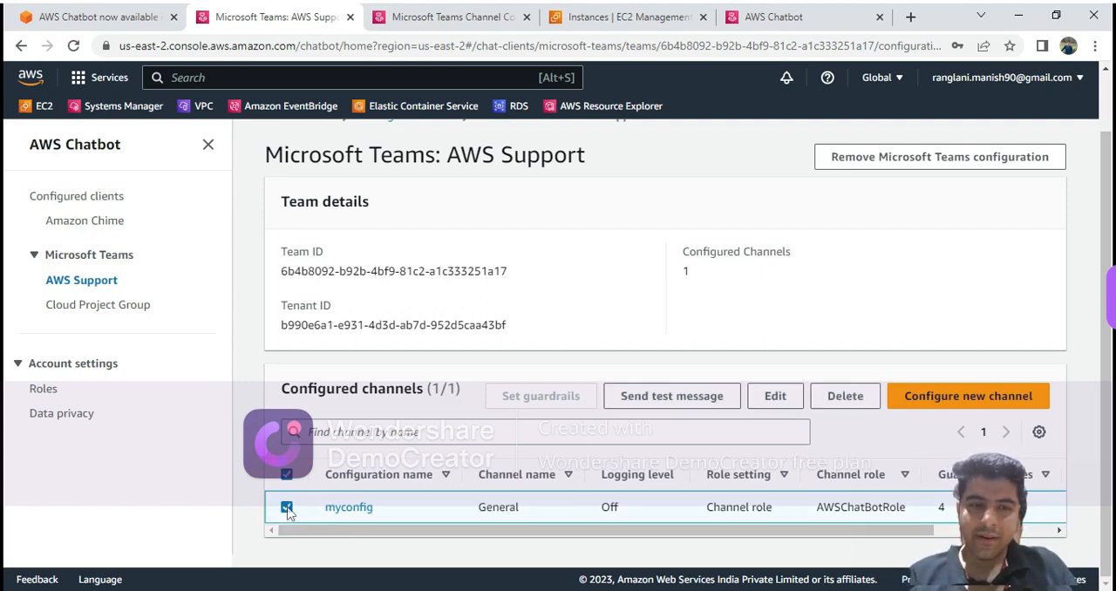
{"action": "key", "text": "alt+Tab"}
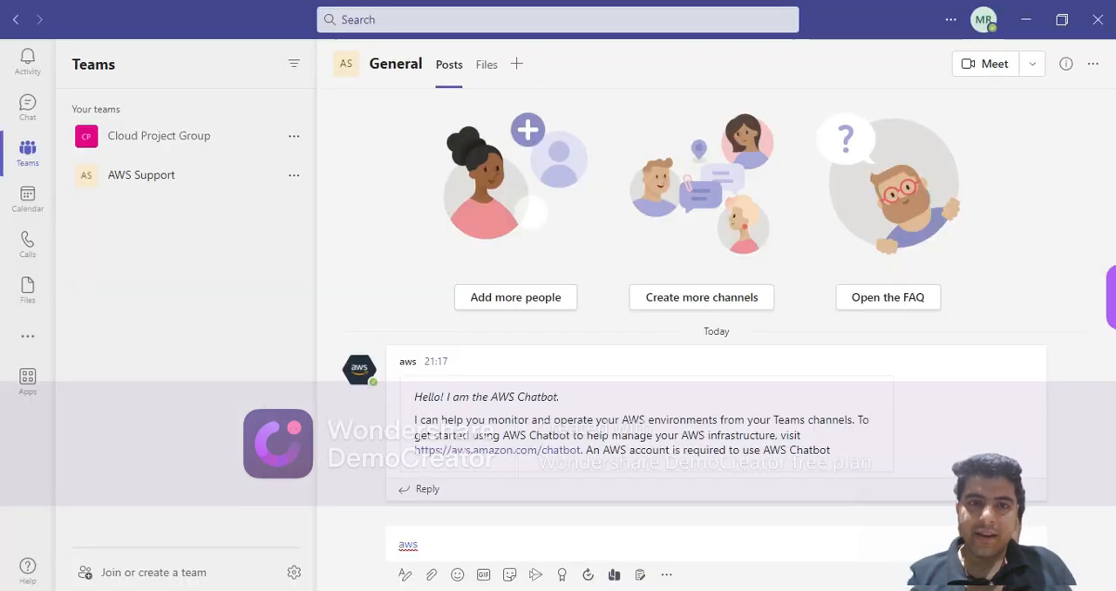
{"action": "key", "text": "alt+Tab"}
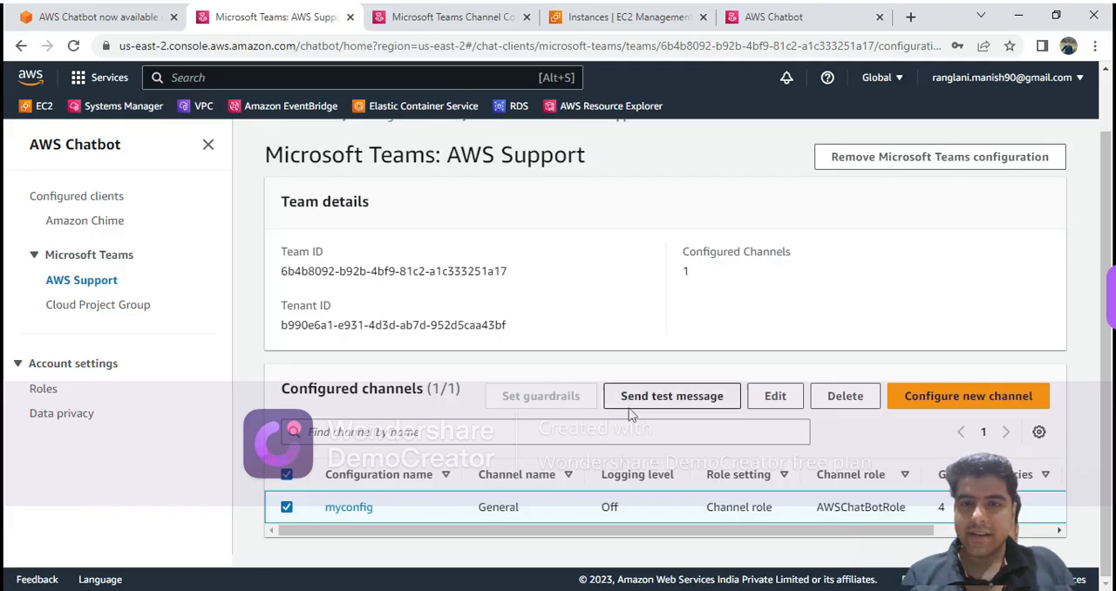
{"action": "key", "text": "alt+Tab"}
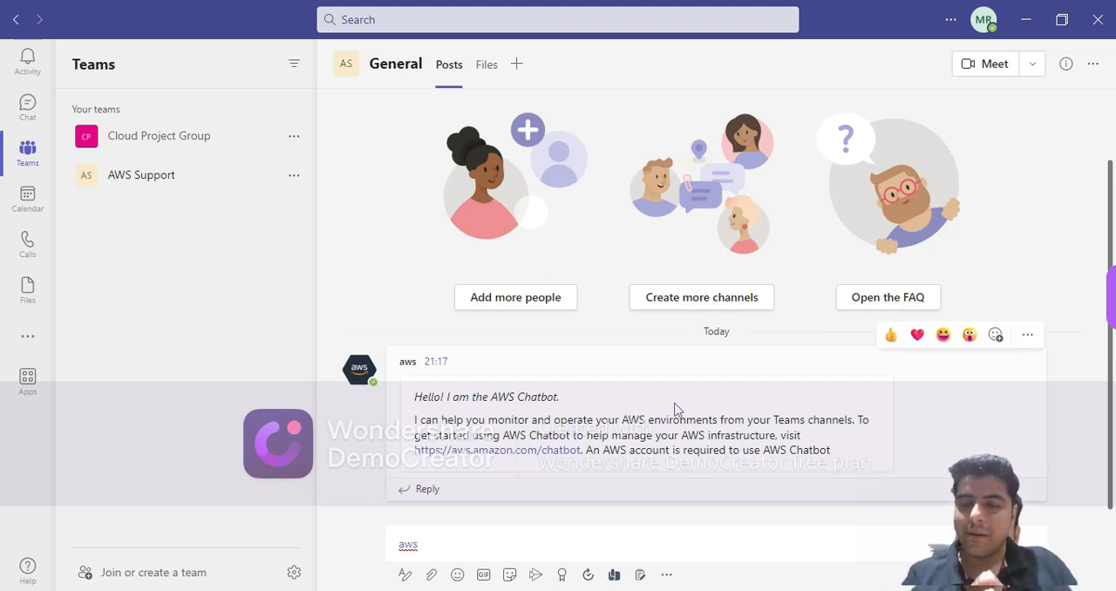
{"action": "key", "text": "alt+Tab"}
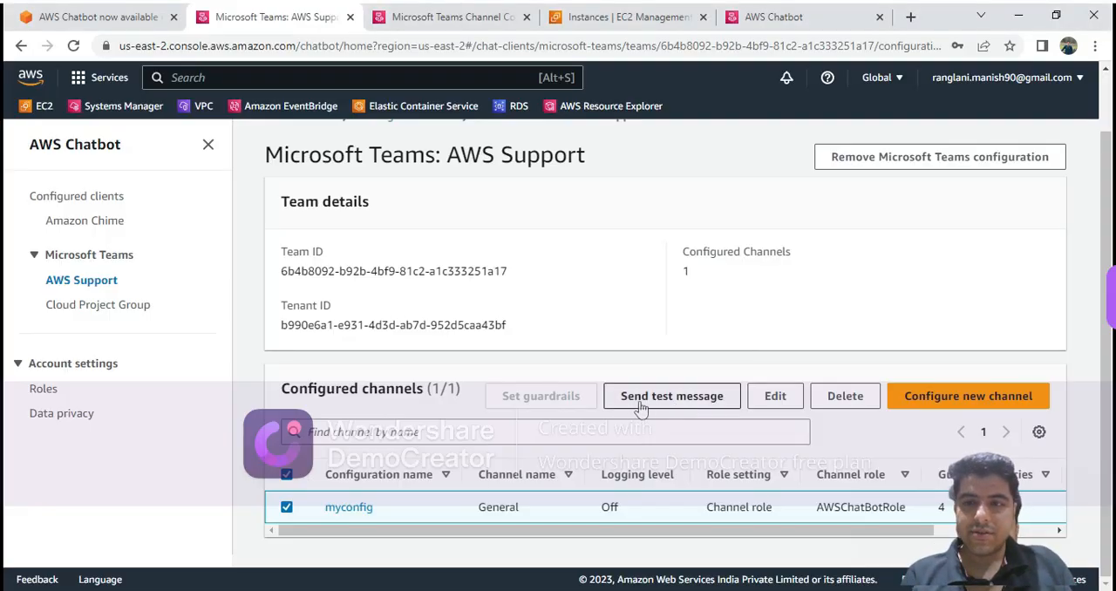
{"action": "left_click", "coordinate": [641, 397]}
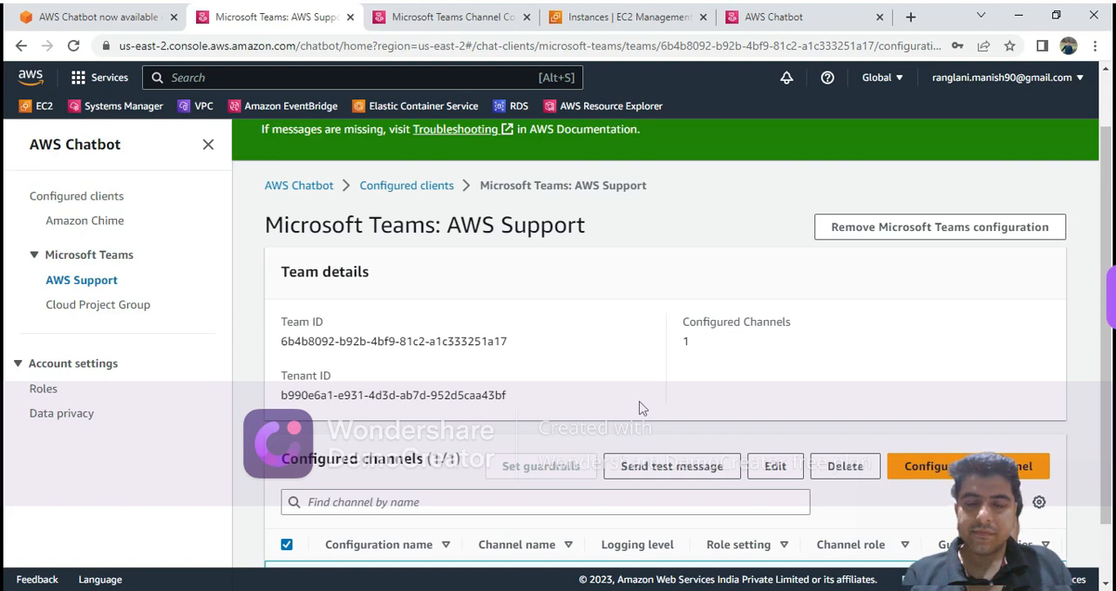
{"action": "scroll", "coordinate": [724, 388], "scroll_direction": "down", "scroll_amount": 1}
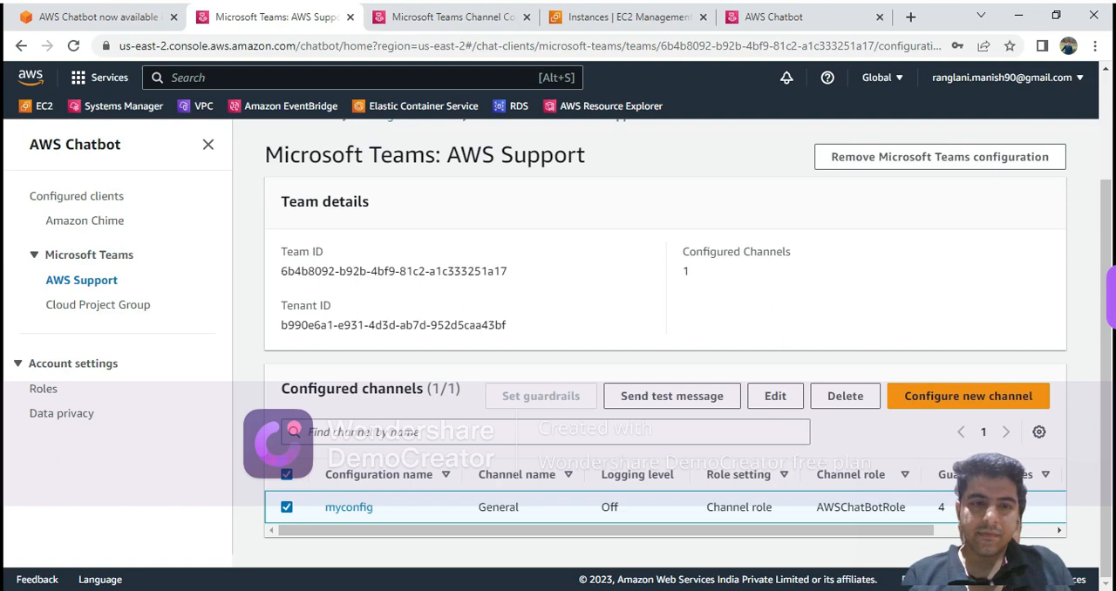
Switch to Microsoft Teams and check the AWS Chatbot test message in the AWS Support team's General channel.
{"action": "key", "text": "alt+Tab"}
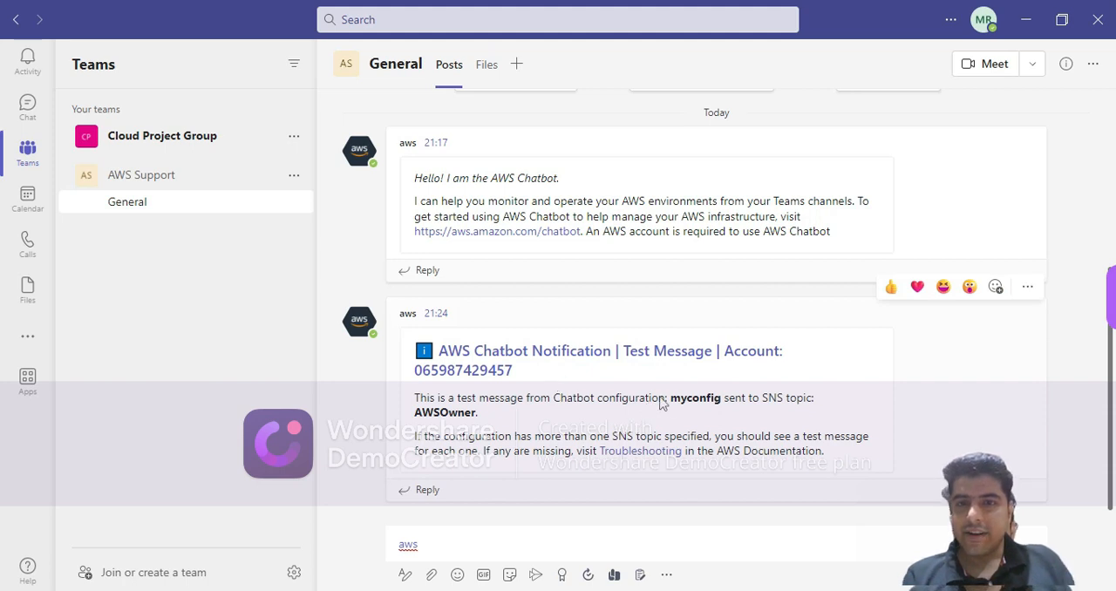
{"action": "double_click", "coordinate": [689, 399]}
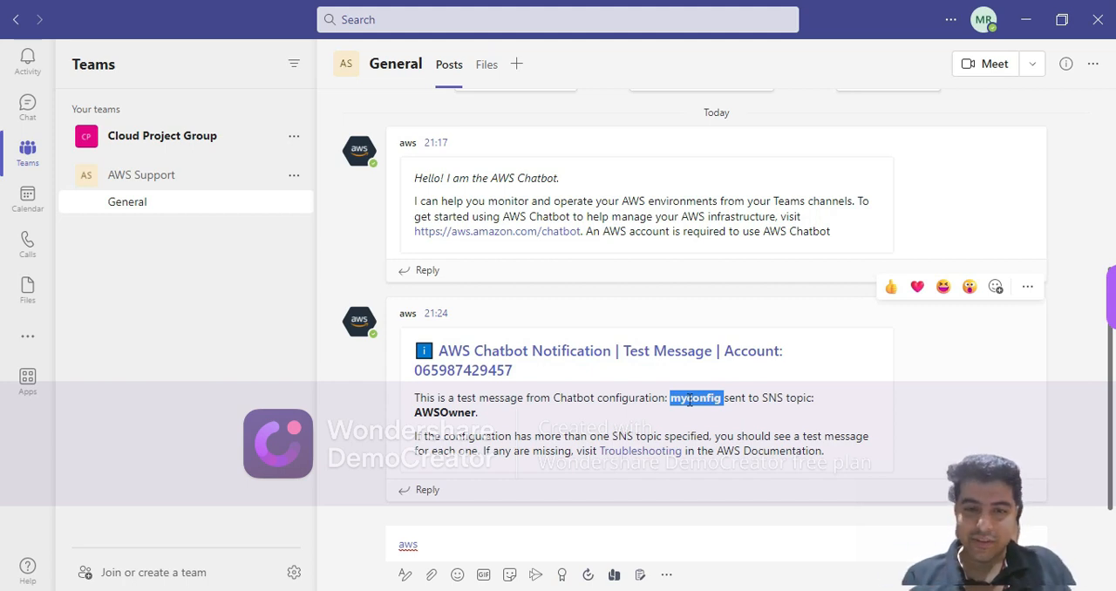
{"action": "left_click", "coordinate": [444, 546]}
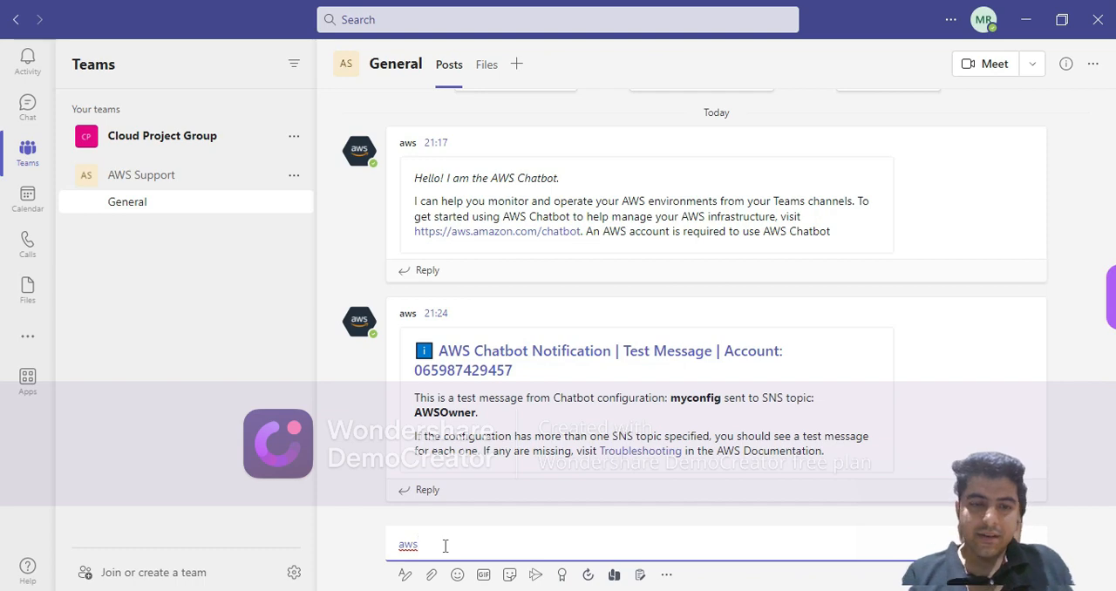
{"action": "left_click", "coordinate": [301, 590]}
{"action": "left_click", "coordinate": [363, 405]}
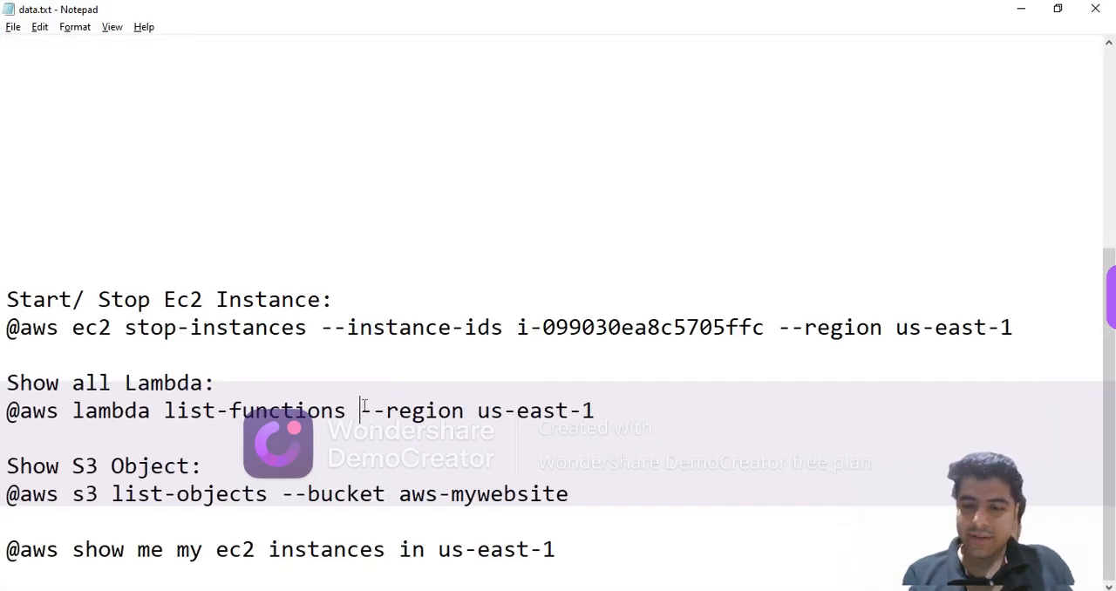
{"action": "key", "text": "Down"}
{"action": "key", "text": "Down"}
{"action": "key", "text": "Down"}
{"action": "key", "text": "Down"}
{"action": "key", "text": "Down"}
{"action": "key", "text": "Down"}
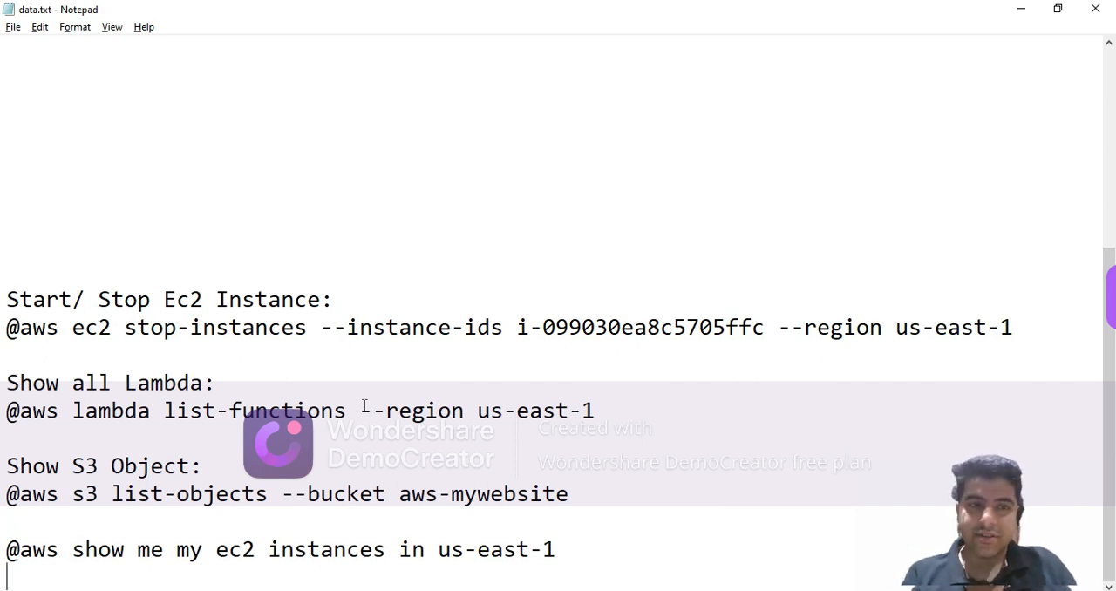
{"action": "key", "text": "alt+Tab"}
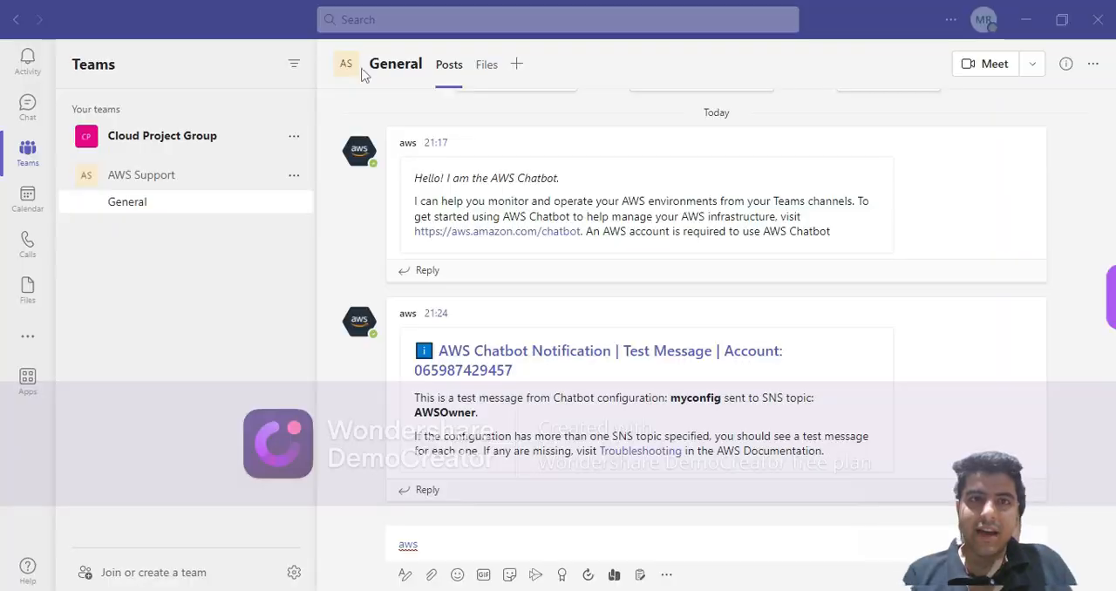
Switch to the browser, refresh the EC2 instances list to check WebServer's state, and return to the data.txt command notes.
{"action": "key", "text": "alt+Tab"}
{"action": "key", "text": "alt+Tab"}
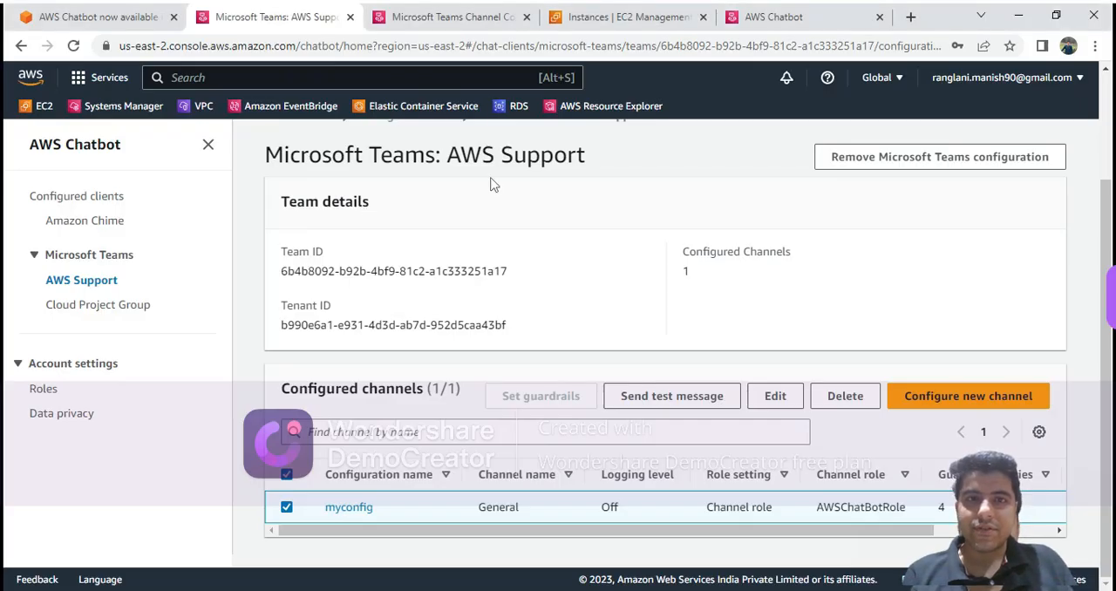
{"action": "left_click", "coordinate": [598, 24]}
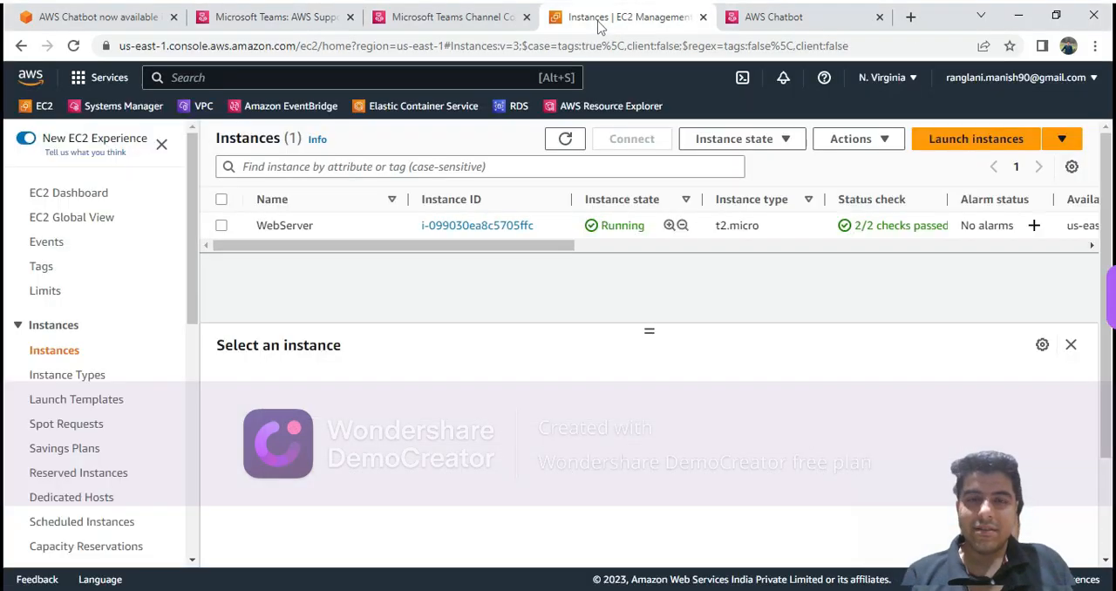
{"action": "left_click", "coordinate": [558, 146]}
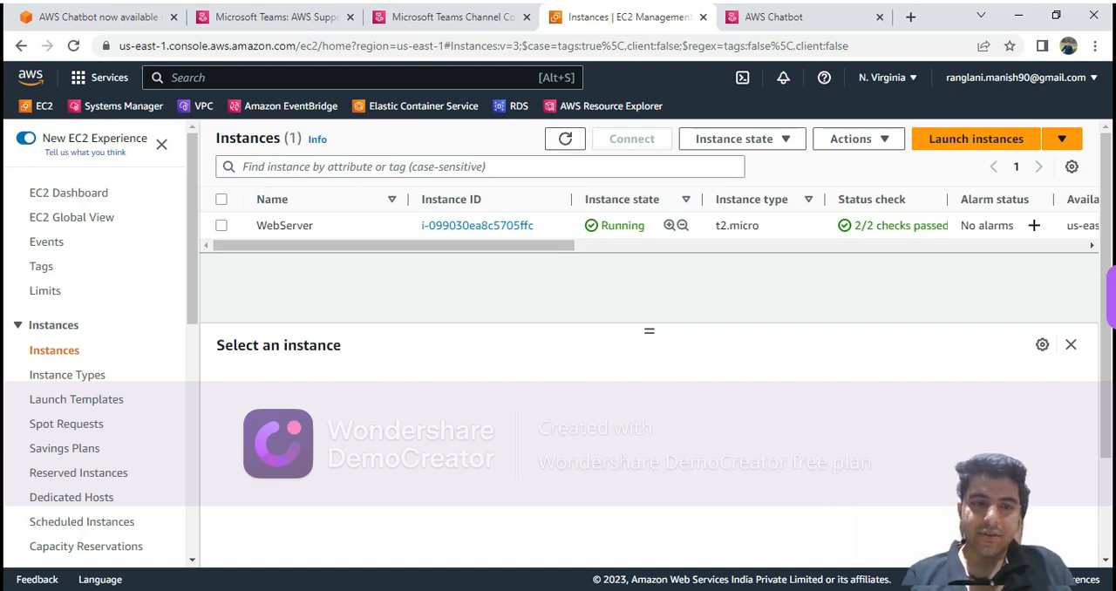
{"action": "left_click", "coordinate": [280, 590]}
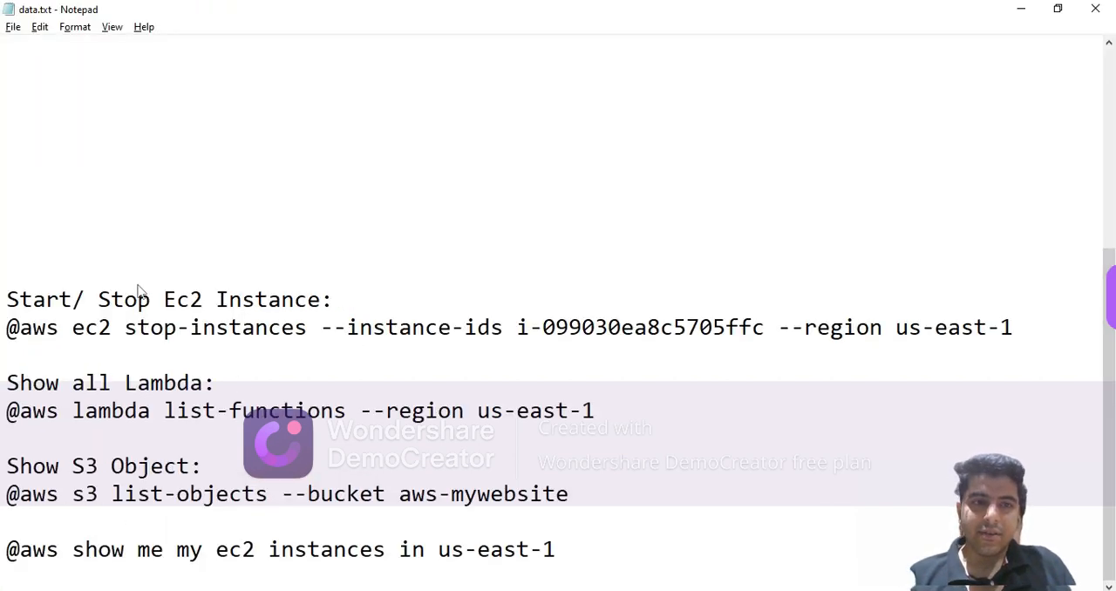
Compare the instance ID in the prepared stop-instances command with WebServer's instance ID in the EC2 instances list in the browser.
{"action": "left_click", "coordinate": [73, 329]}
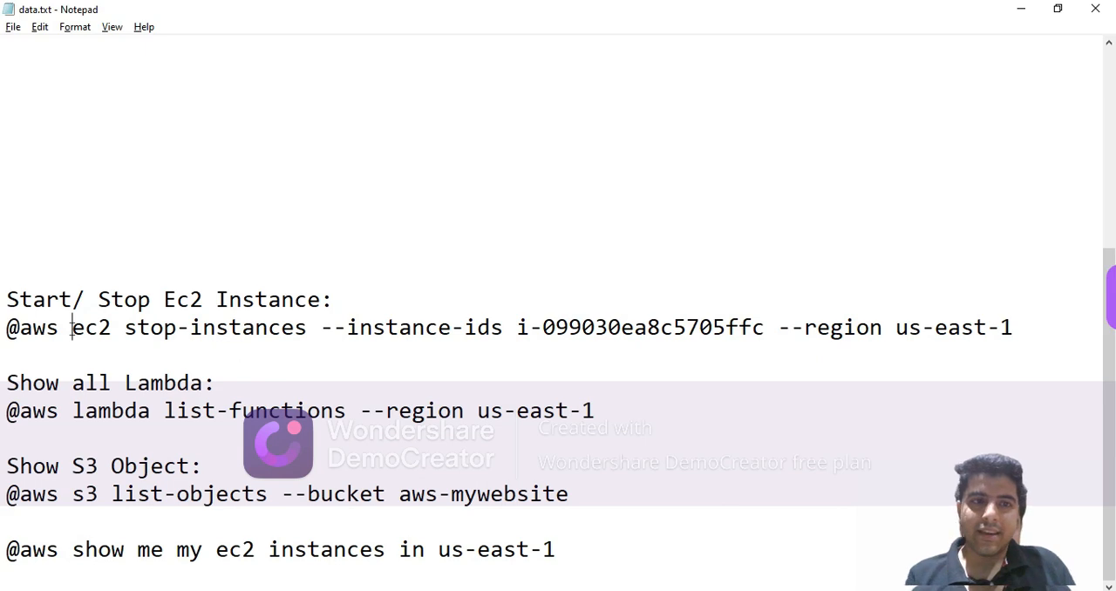
{"action": "key", "text": "ctrl+Right"}
{"action": "key", "text": "ctrl+Right"}
{"action": "key", "text": "ctrl+Right"}
{"action": "key", "text": "ctrl+Right"}
{"action": "key", "text": "ctrl+Right"}
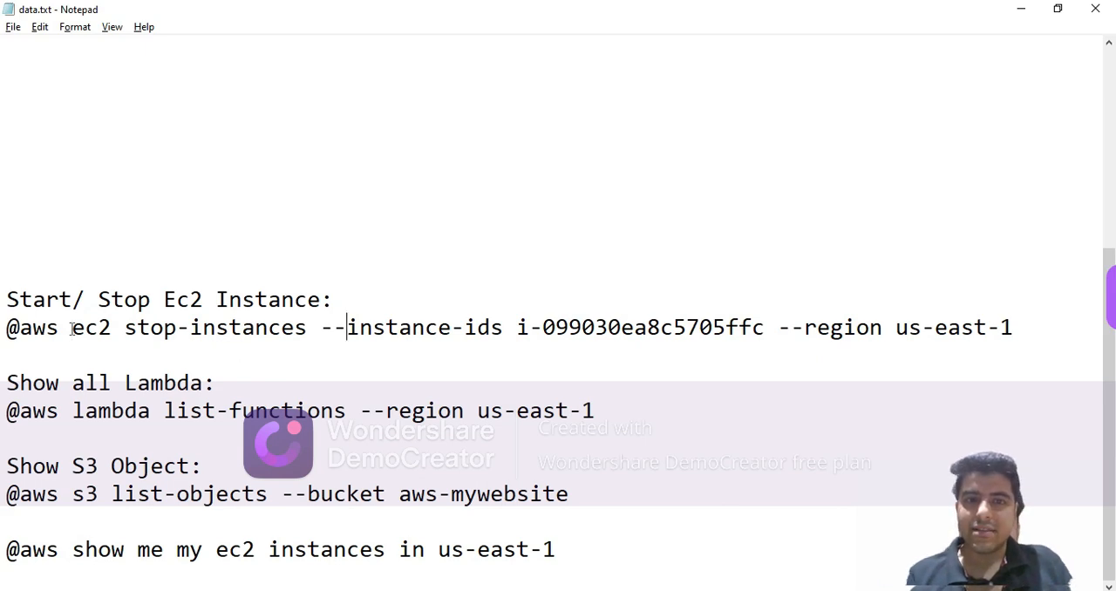
{"action": "key", "text": "alt+Tab"}
{"action": "left_click_drag", "start_coordinate": [422, 225], "coordinate": [533, 225]}
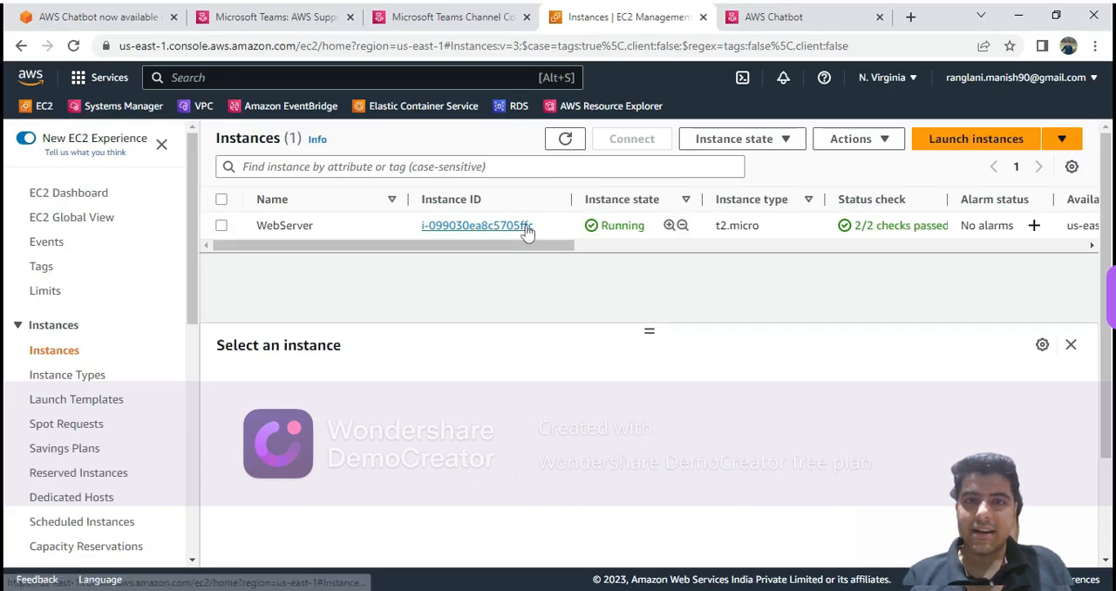
{"action": "key", "text": "alt+Tab"}
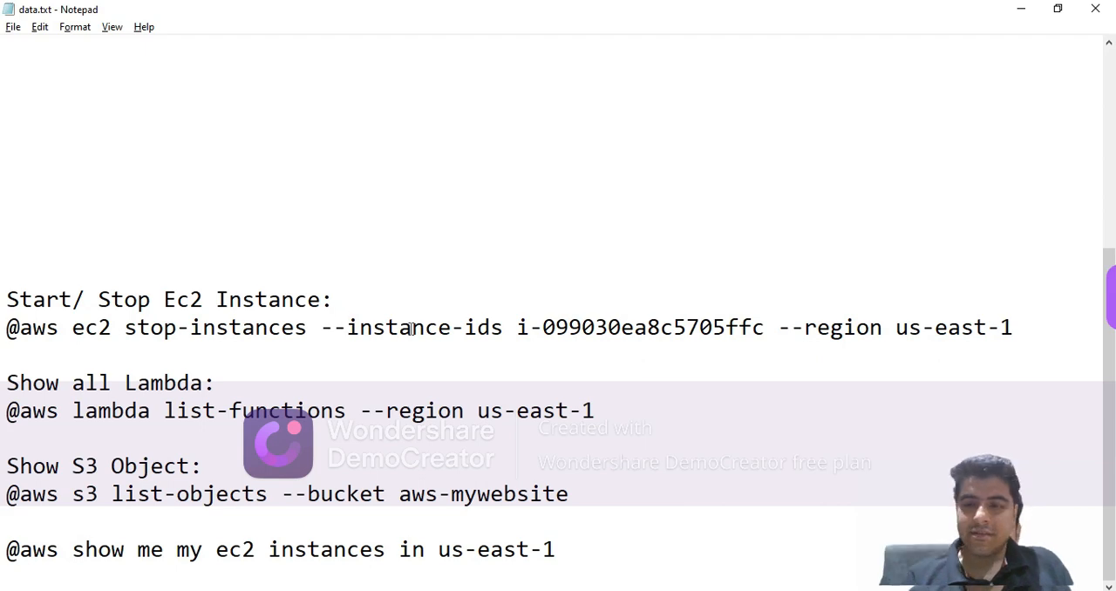
{"action": "key", "text": "Home"}
{"action": "key", "text": "ctrl+Right"}
{"action": "key", "text": "shift+End"}
{"action": "key", "text": "ctrl+c"}
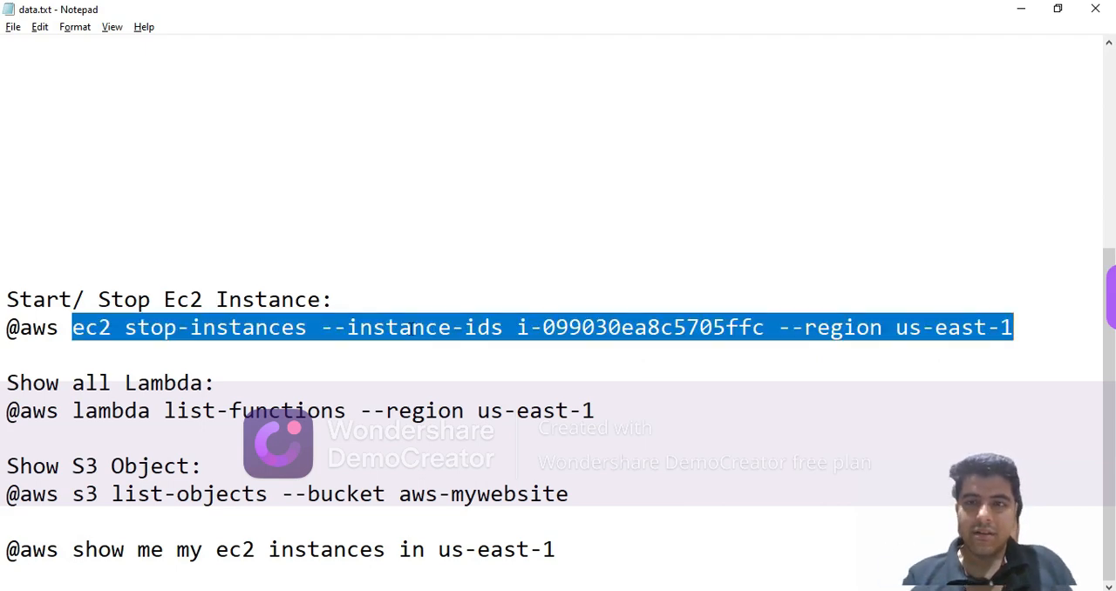
{"action": "key", "text": "alt+Tab"}
{"action": "left_click", "coordinate": [403, 18]}
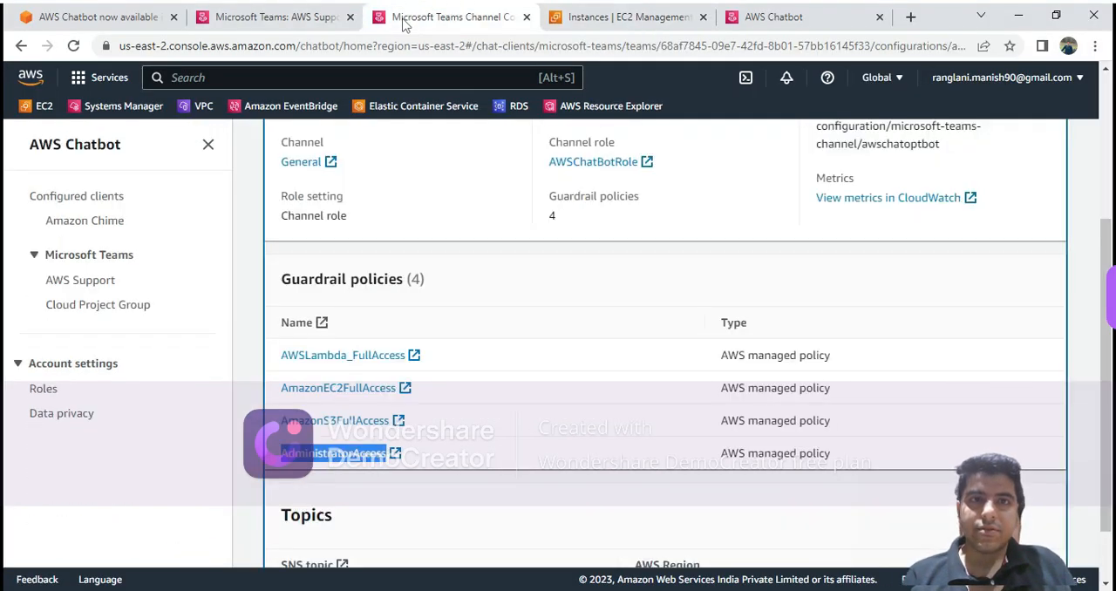
{"action": "left_click", "coordinate": [261, 16]}
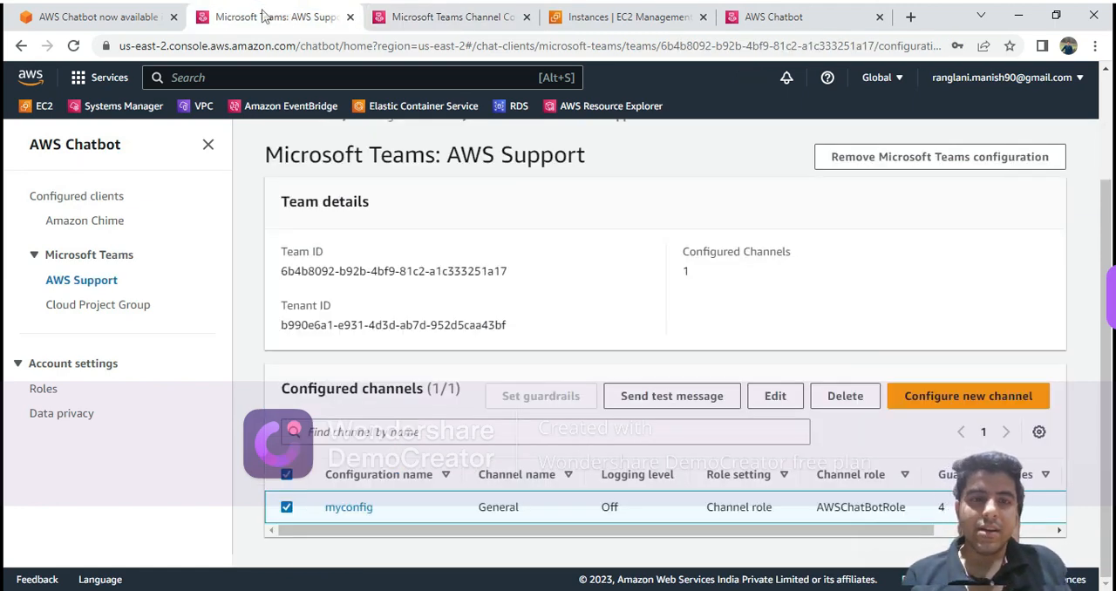
{"action": "key", "text": "alt+Tab"}
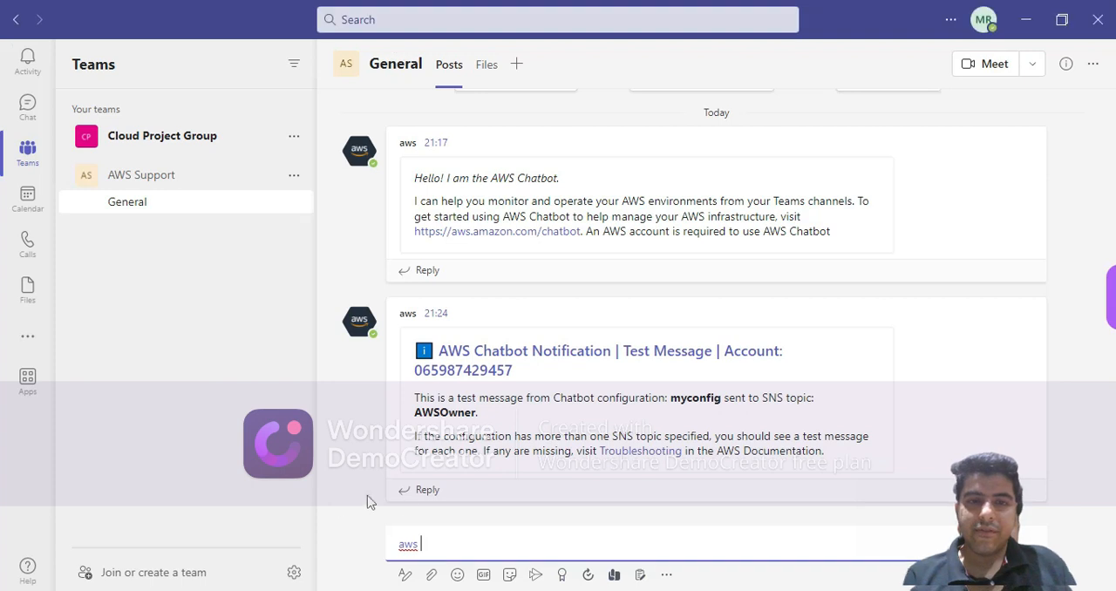
Replace the draft with a fresh mention of the aws bot and send ec2 stop-instances --instance-ids i-099030ea8c5705ffc --region us-east-1.
{"action": "key", "text": "BackSpace"}
{"action": "key", "text": "BackSpace"}
{"action": "key", "text": "BackSpace"}
{"action": "key", "text": "BackSpace"}
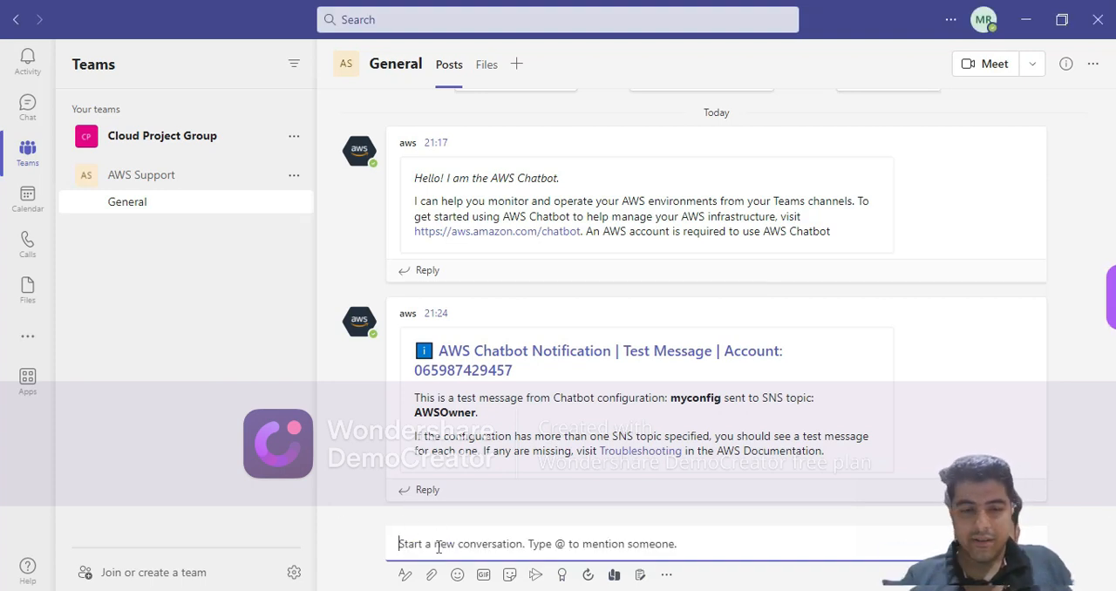
{"action": "type", "text": "@"}
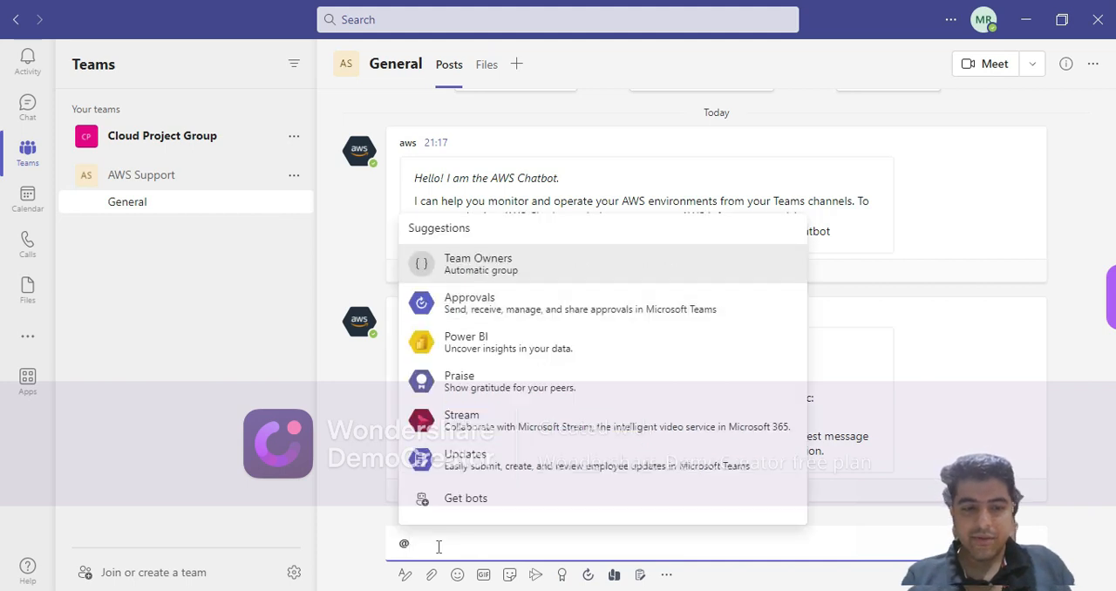
{"action": "type", "text": "aws"}
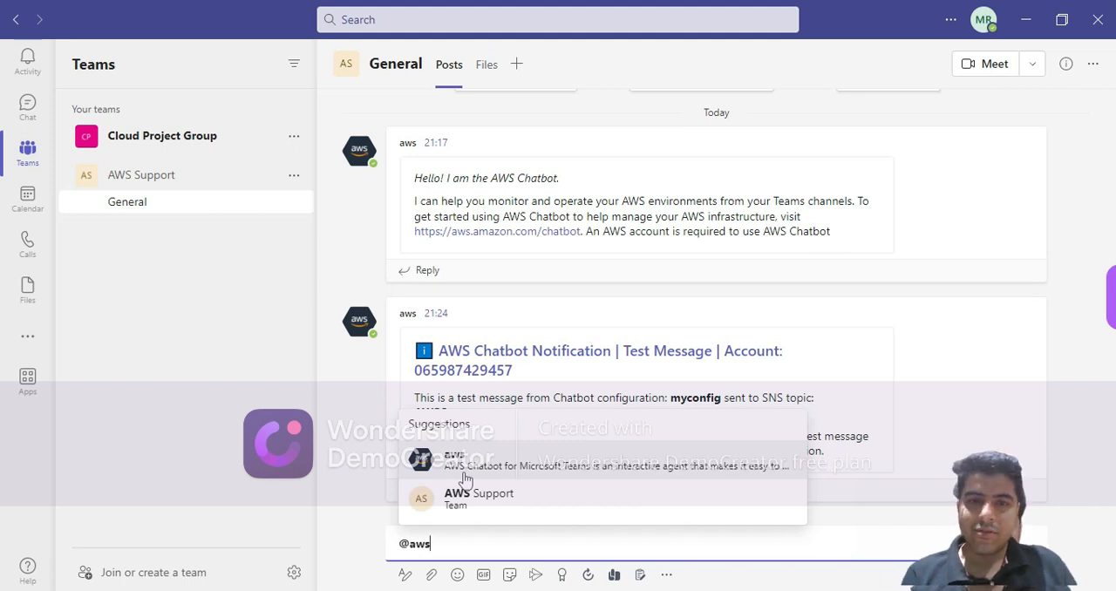
{"action": "left_click", "coordinate": [465, 478]}
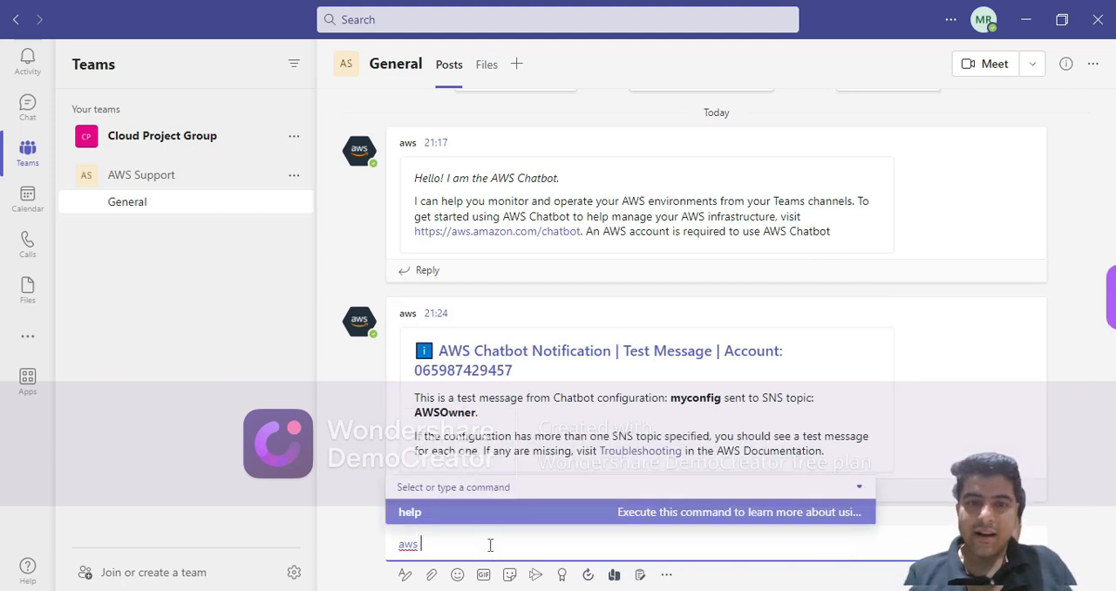
{"action": "key", "text": "ctrl+v"}
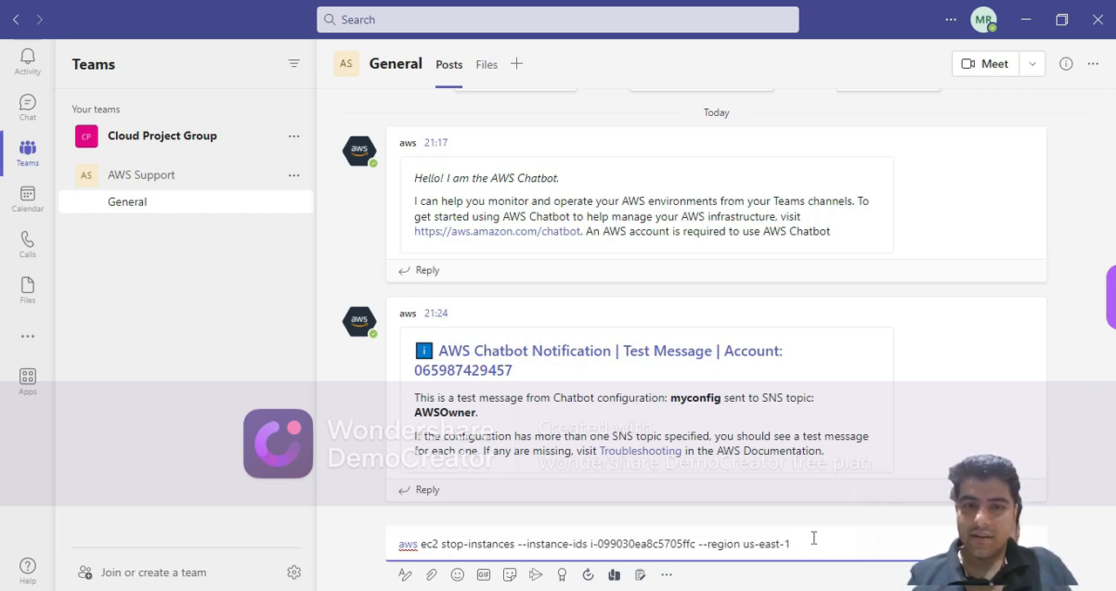
{"action": "key", "text": "Return"}
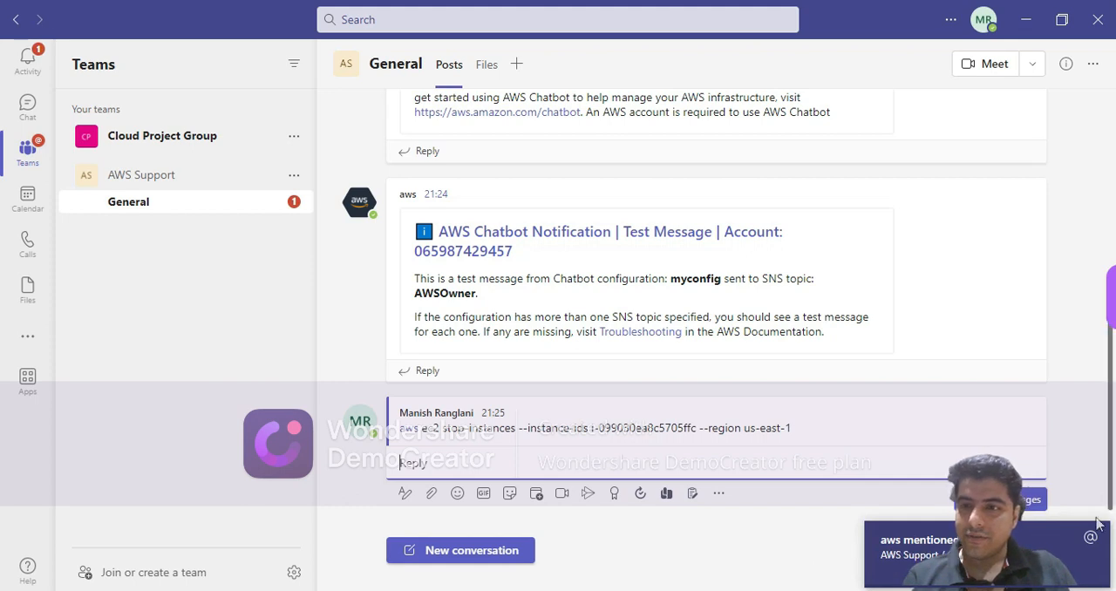
Find the bot's reply in the General channel and have it run the stop-instances command.
{"action": "left_click", "coordinate": [1109, 461]}
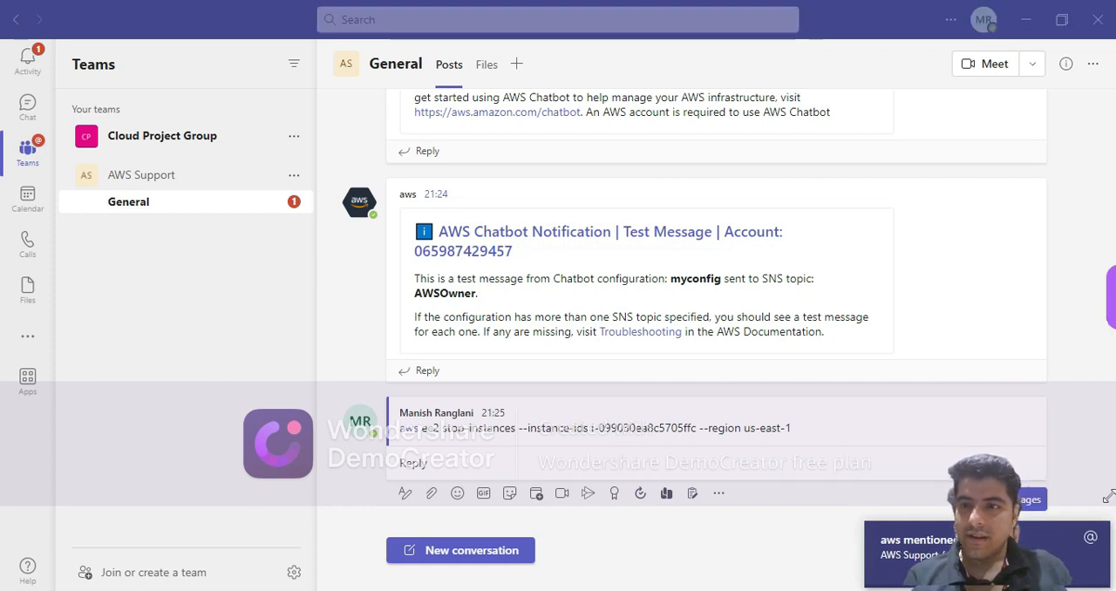
{"action": "left_click_drag", "start_coordinate": [1109, 431], "coordinate": [1109, 471]}
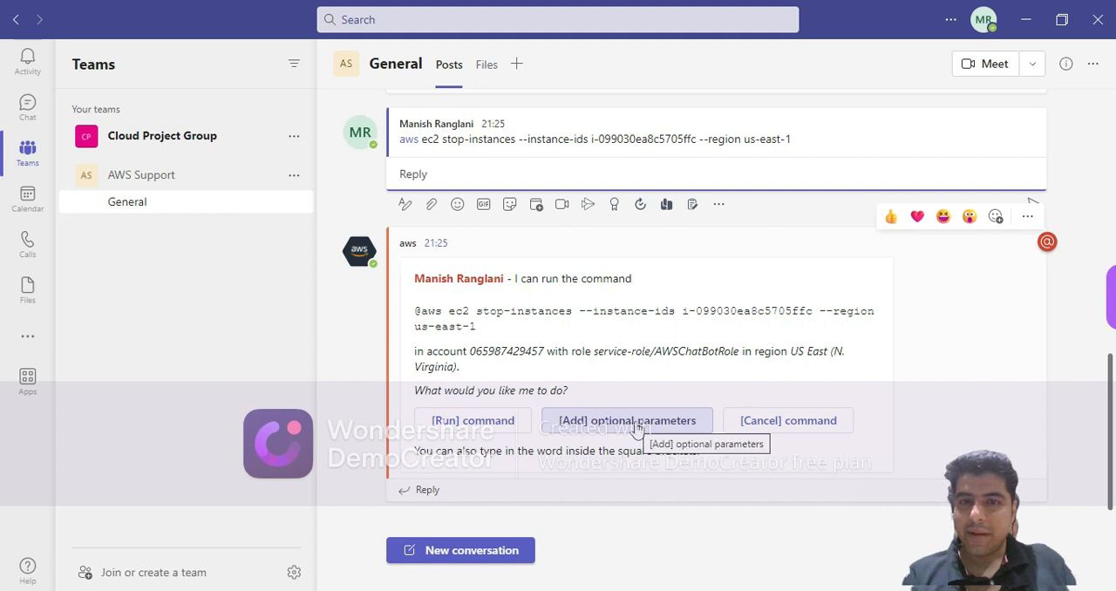
{"action": "left_click", "coordinate": [480, 422]}
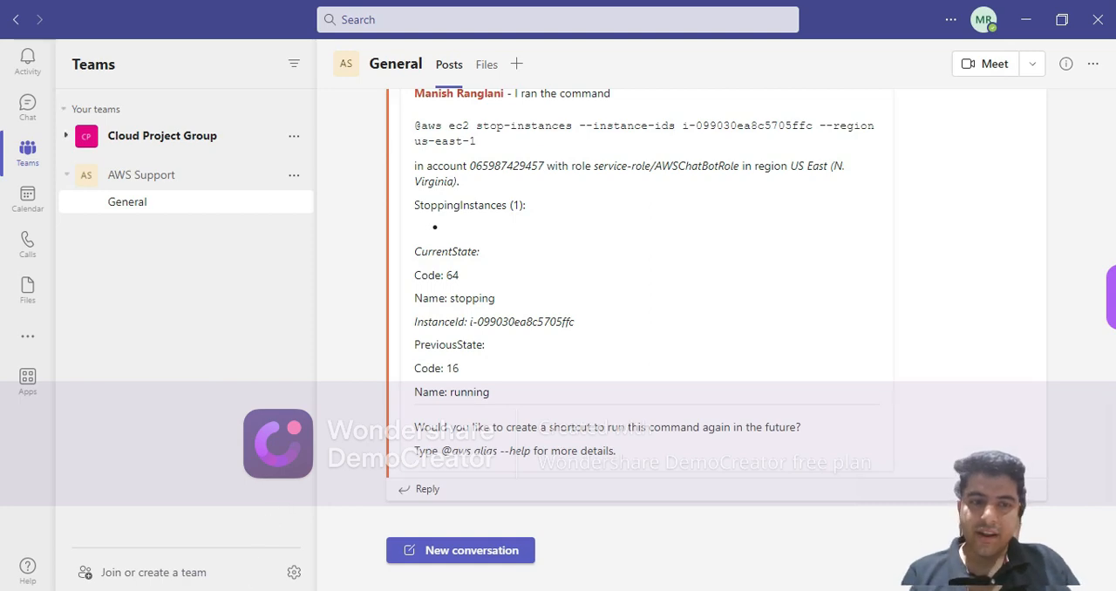
Switch to the browser, refresh the EC2 instances list to check whether WebServer has stopped, and return to Microsoft Teams.
{"action": "left_click", "coordinate": [252, 589]}
{"action": "left_click", "coordinate": [593, 17]}
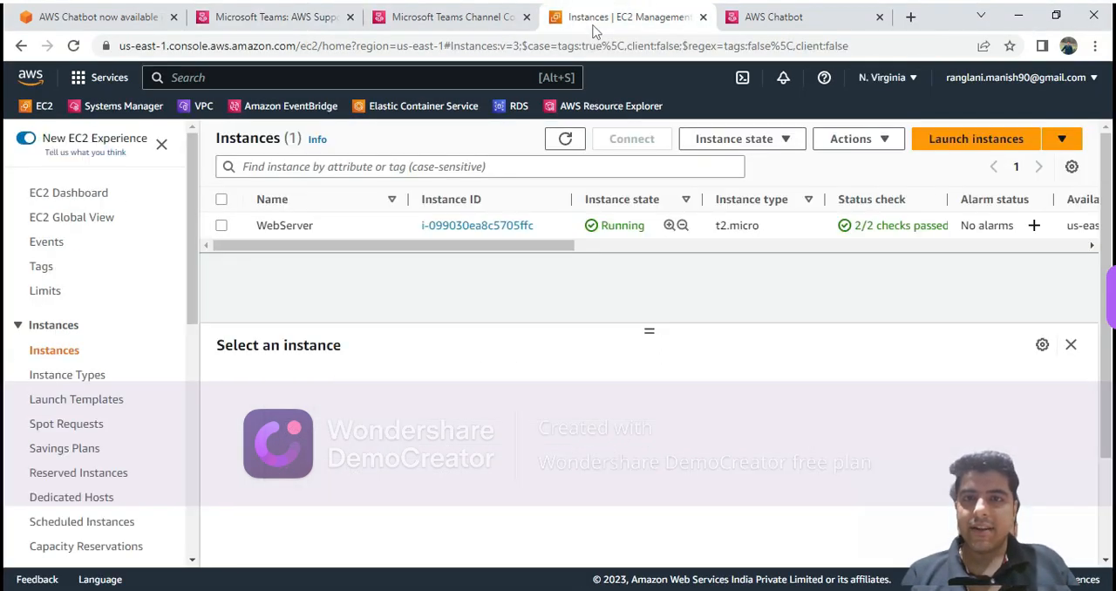
{"action": "left_click", "coordinate": [565, 140]}
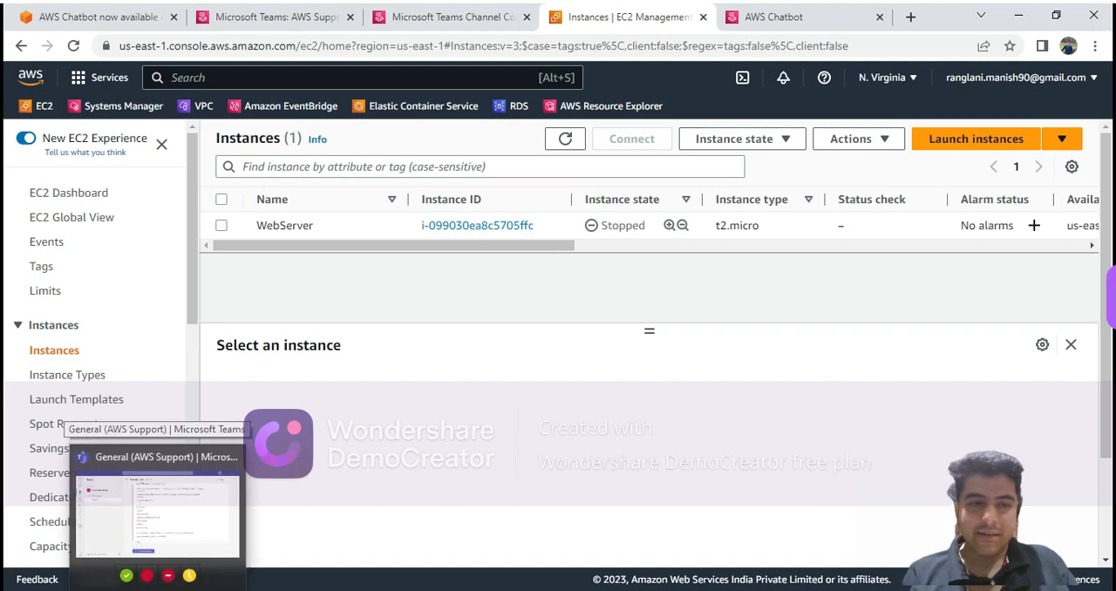
{"action": "left_click", "coordinate": [152, 541]}
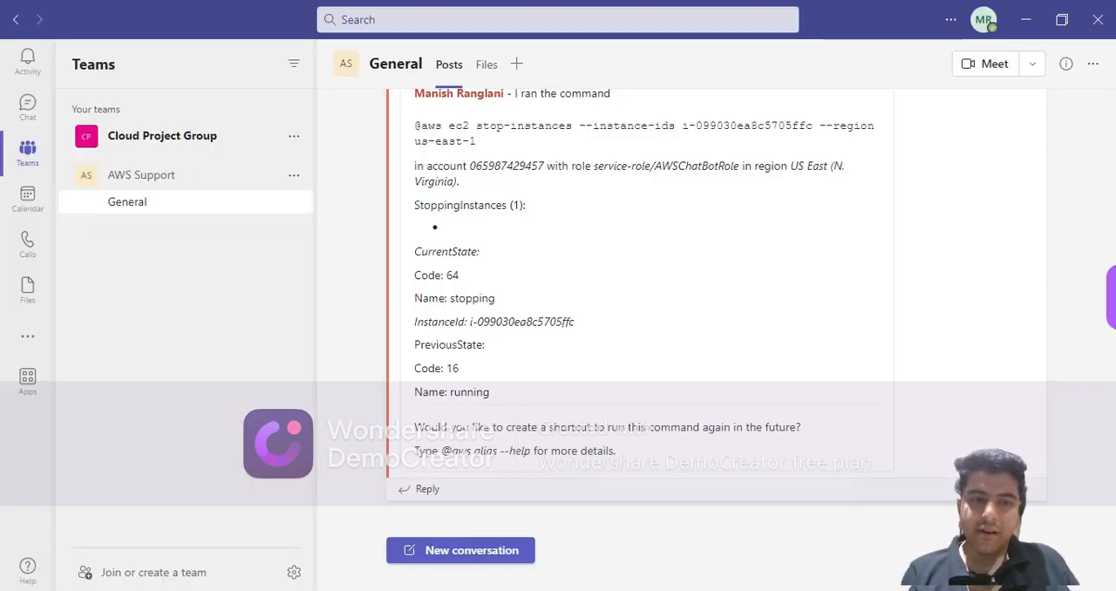
{"action": "mouse_move", "coordinate": [278, 589]}
{"action": "left_click", "coordinate": [277, 545]}
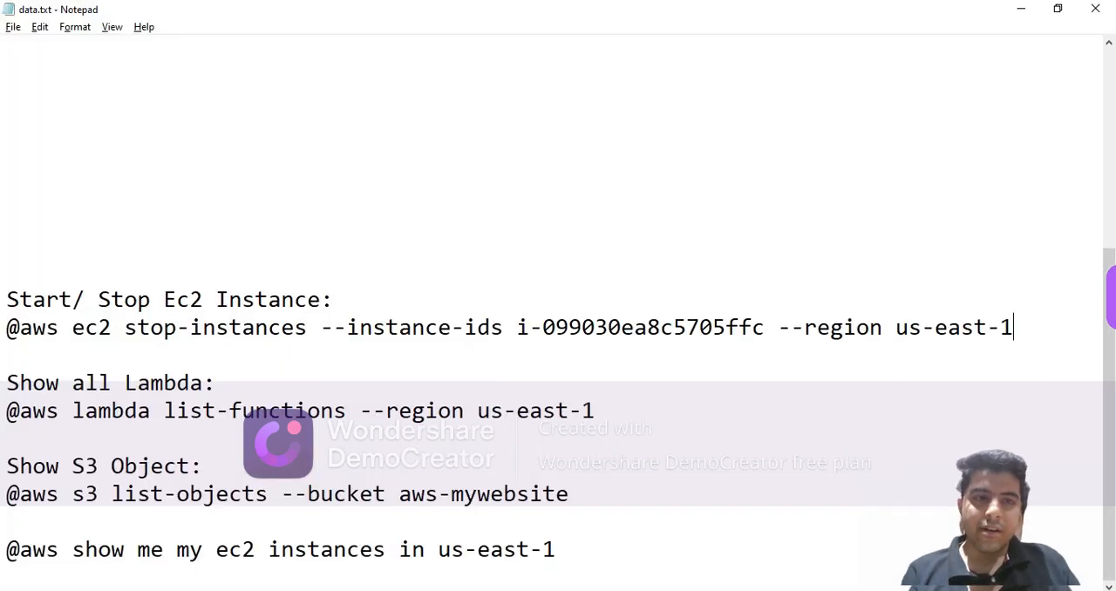
{"action": "left_click_drag", "start_coordinate": [598, 404], "coordinate": [75, 413]}
{"action": "key", "text": "ctrl+c"}
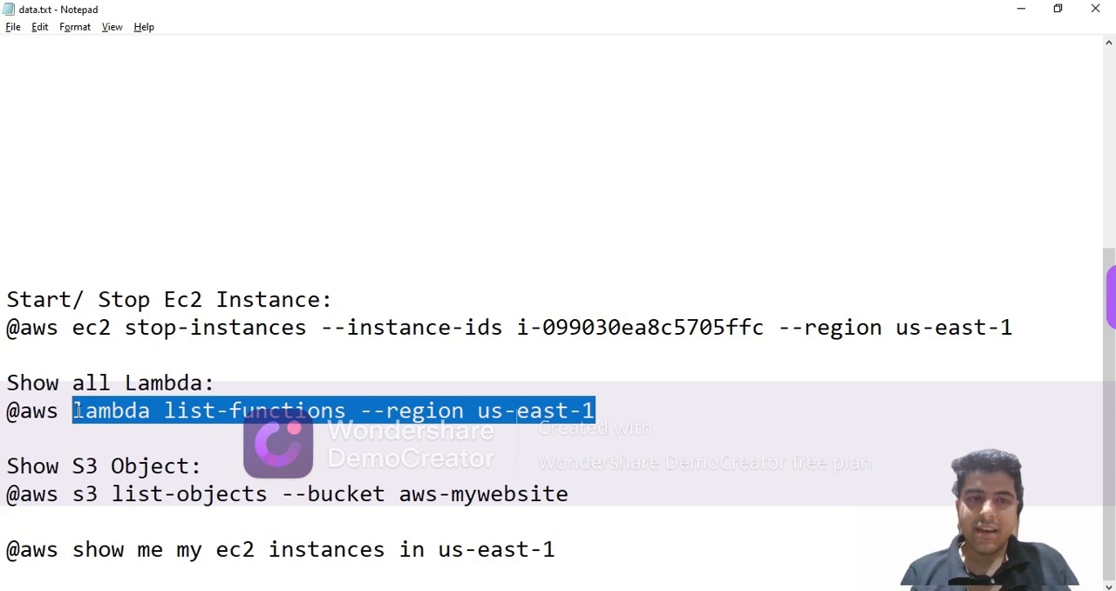
{"action": "key", "text": "alt+Tab"}
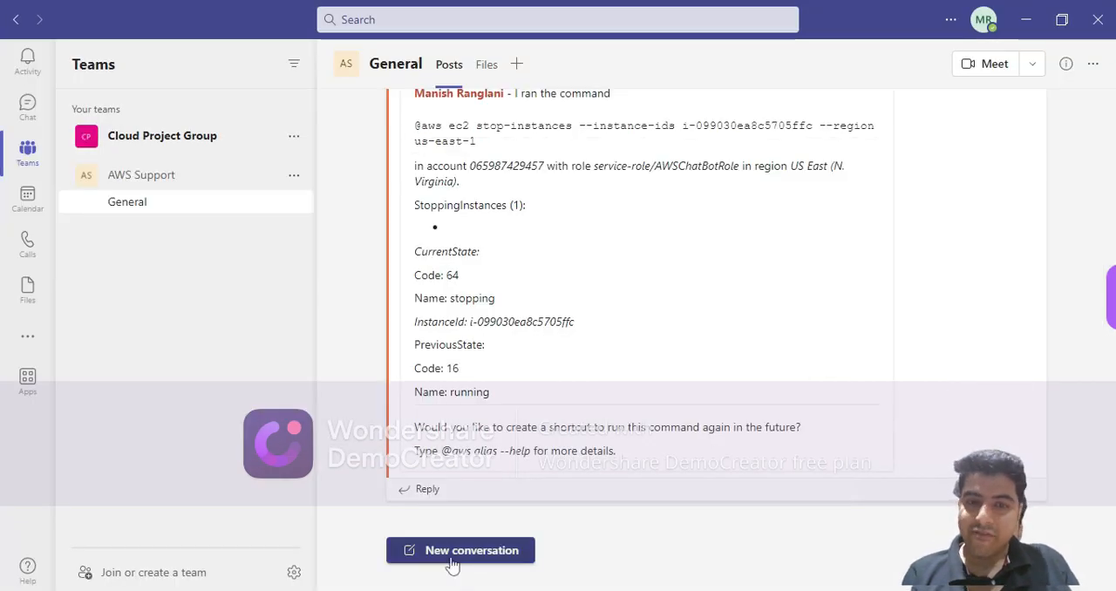
Start a new conversation mentioning the aws bot, send lambda list-functions --region us-east-1, and view the bot's reply.
{"action": "left_click", "coordinate": [452, 551]}
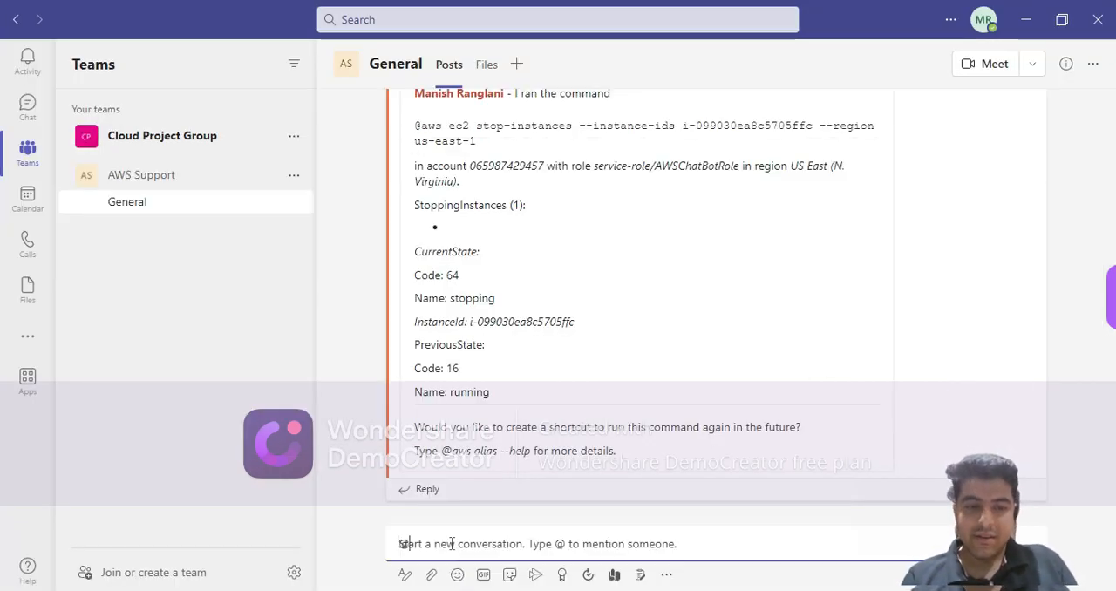
{"action": "type", "text": "@aws"}
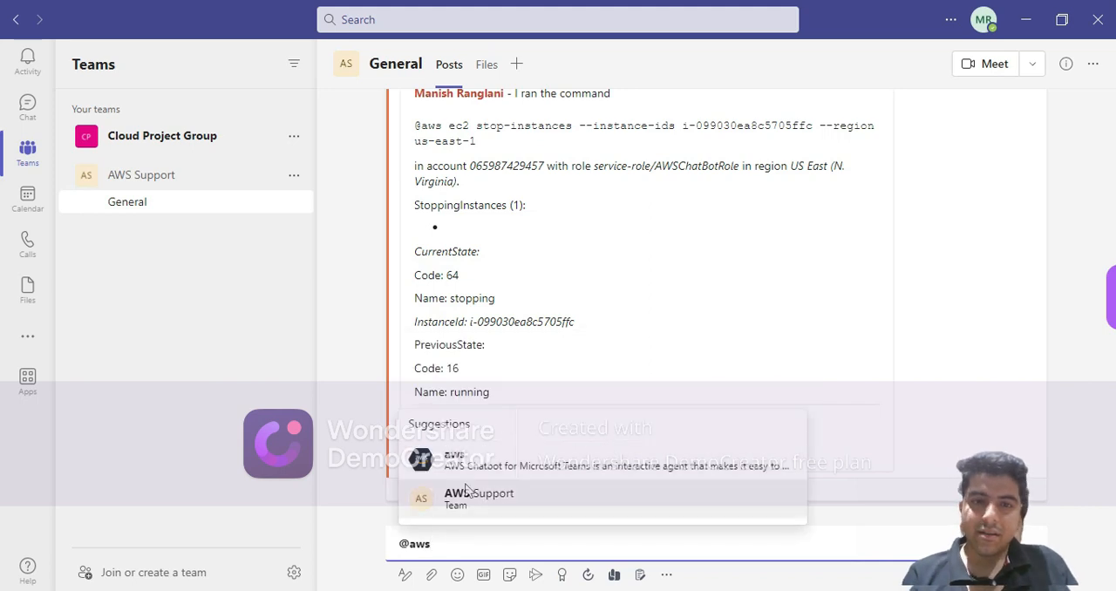
{"action": "left_click", "coordinate": [471, 465]}
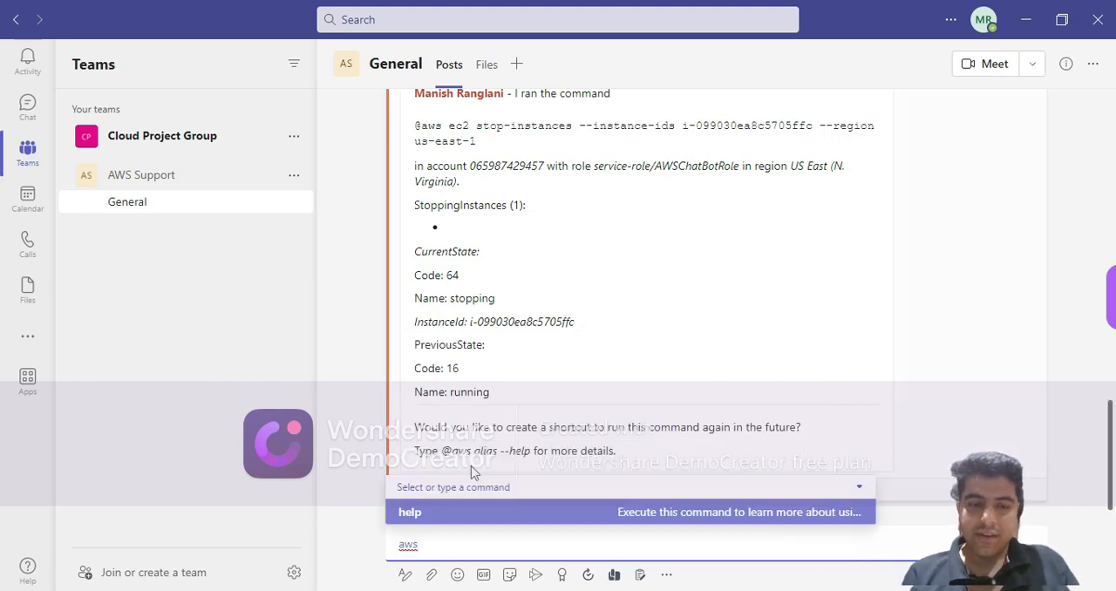
{"action": "key", "text": "ctrl+v"}
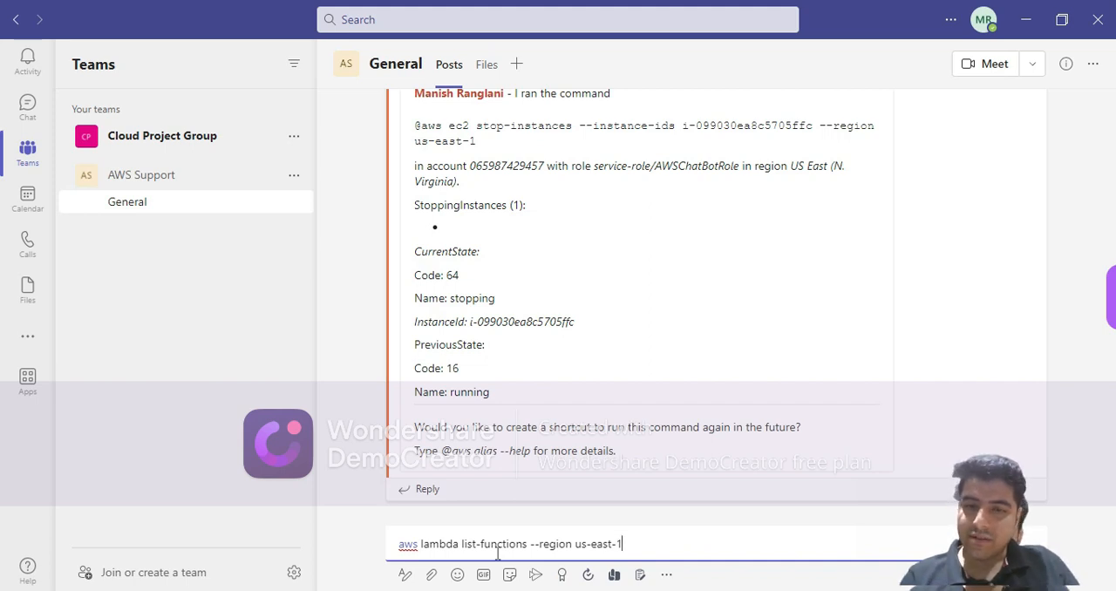
{"action": "key", "text": "Return"}
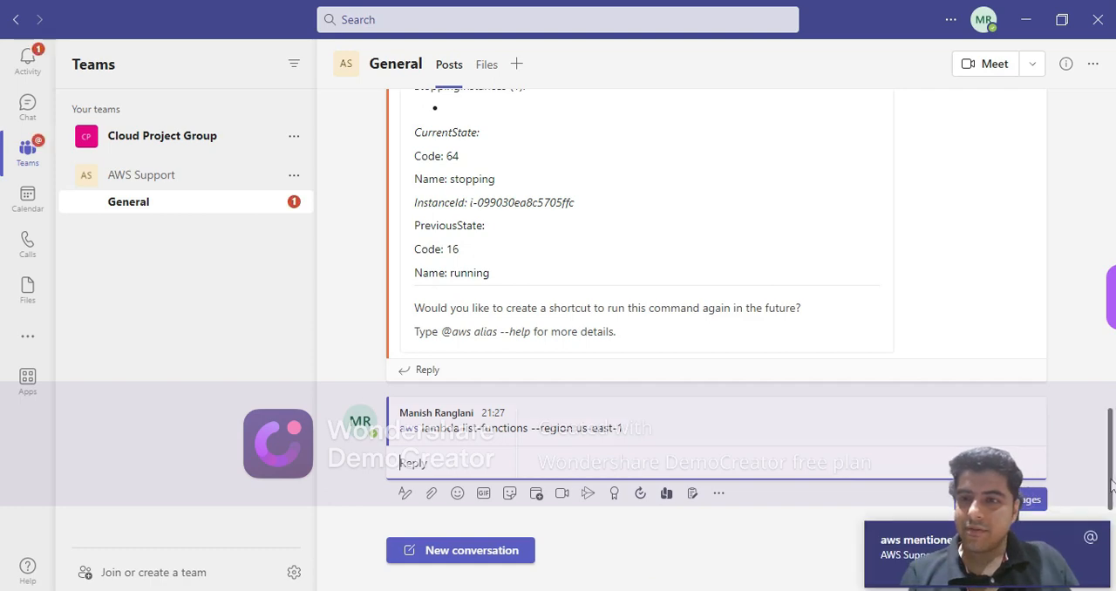
{"action": "mouse_move", "coordinate": [1111, 465]}
{"action": "left_mouse_down"}
{"action": "mouse_move", "coordinate": [1111, 523]}
{"action": "mouse_move", "coordinate": [1100, 386]}
{"action": "mouse_move", "coordinate": [1111, 349]}
{"action": "mouse_move", "coordinate": [1110, 484]}
{"action": "left_mouse_up"}
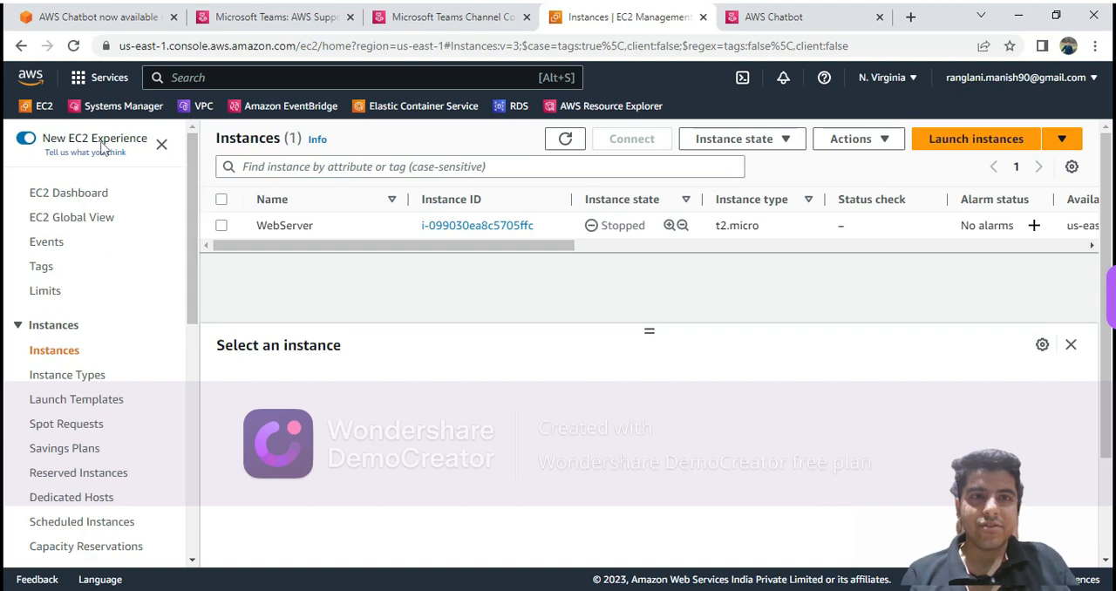
In the browser's AWS console, search for Lambda and open its Functions list in a new browser tab to check the functions.
{"action": "left_click", "coordinate": [348, 77]}
{"action": "type", "text": "l"}
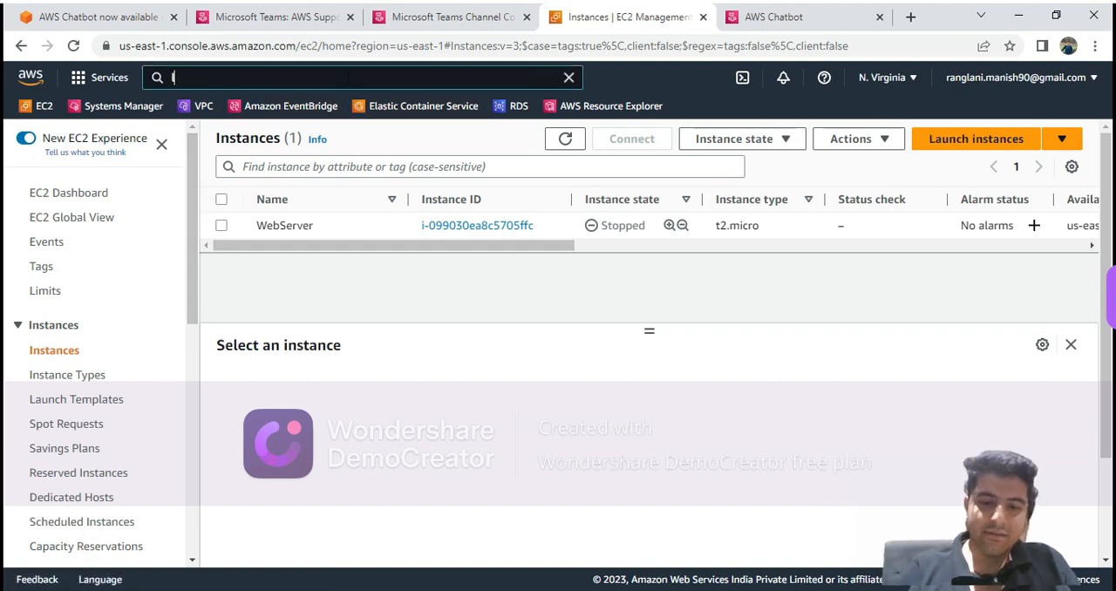
{"action": "type", "text": "ambda"}
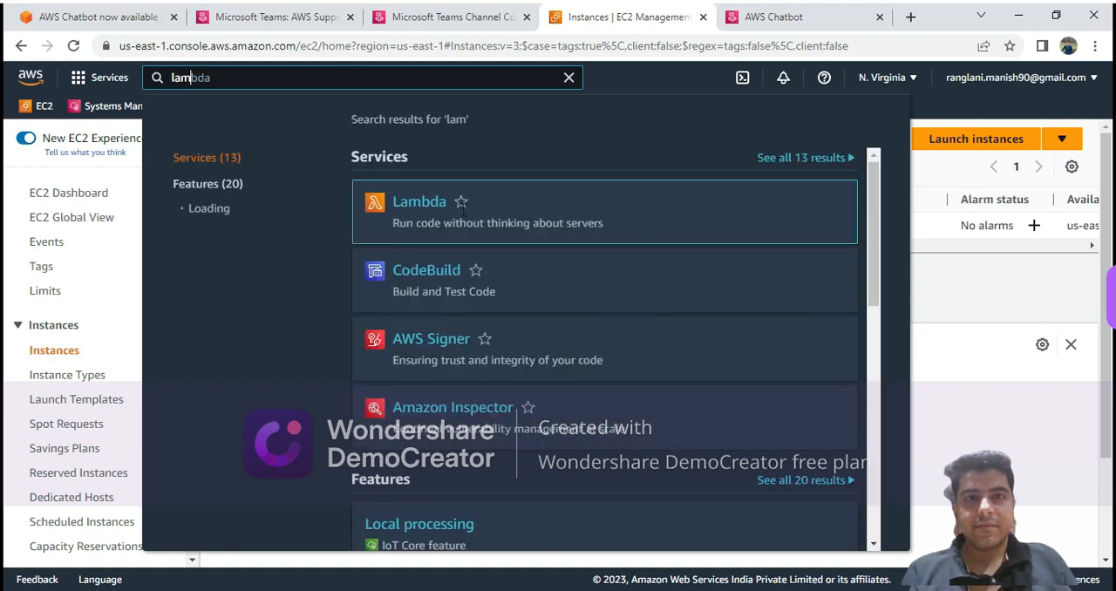
{"action": "middle_click", "coordinate": [389, 202]}
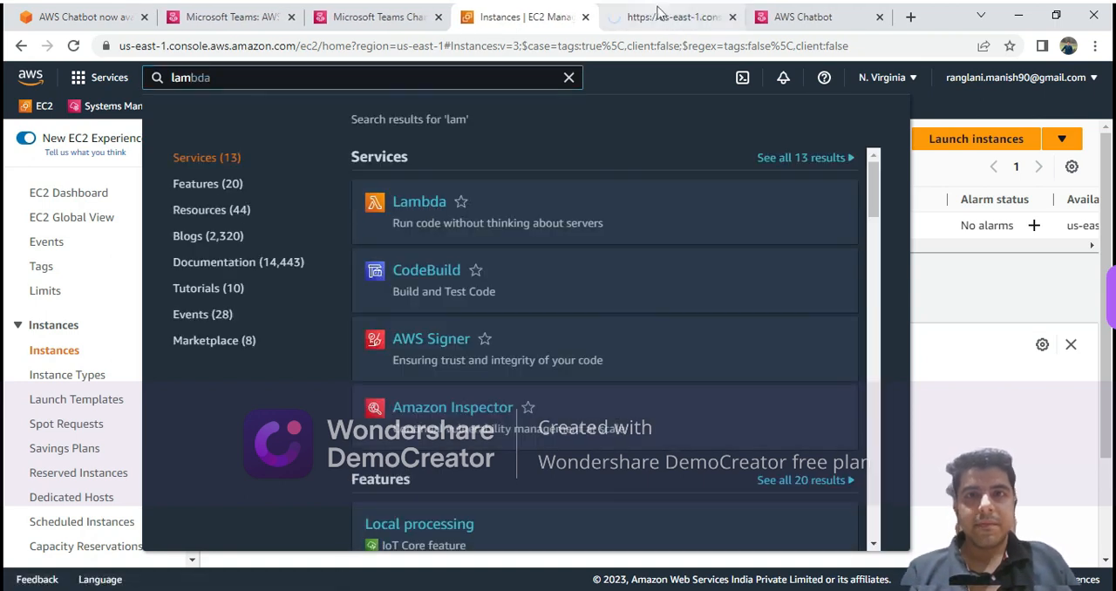
{"action": "left_click", "coordinate": [658, 11]}
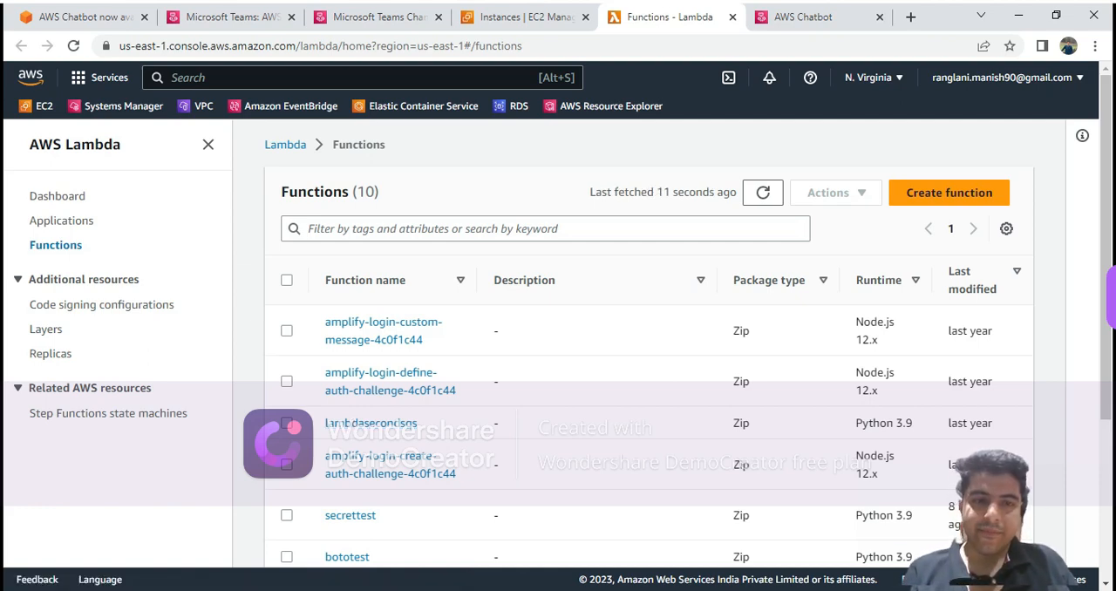
{"action": "key", "text": "alt+Tab"}
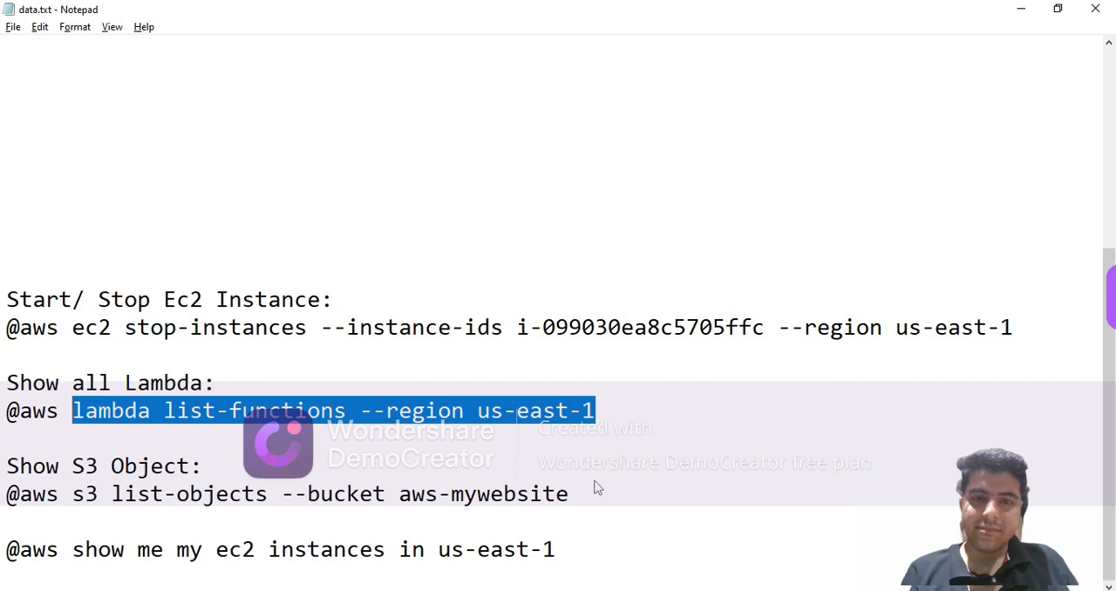
{"action": "left_click_drag", "start_coordinate": [588, 495], "coordinate": [72, 492]}
{"action": "key", "text": "ctrl+c"}
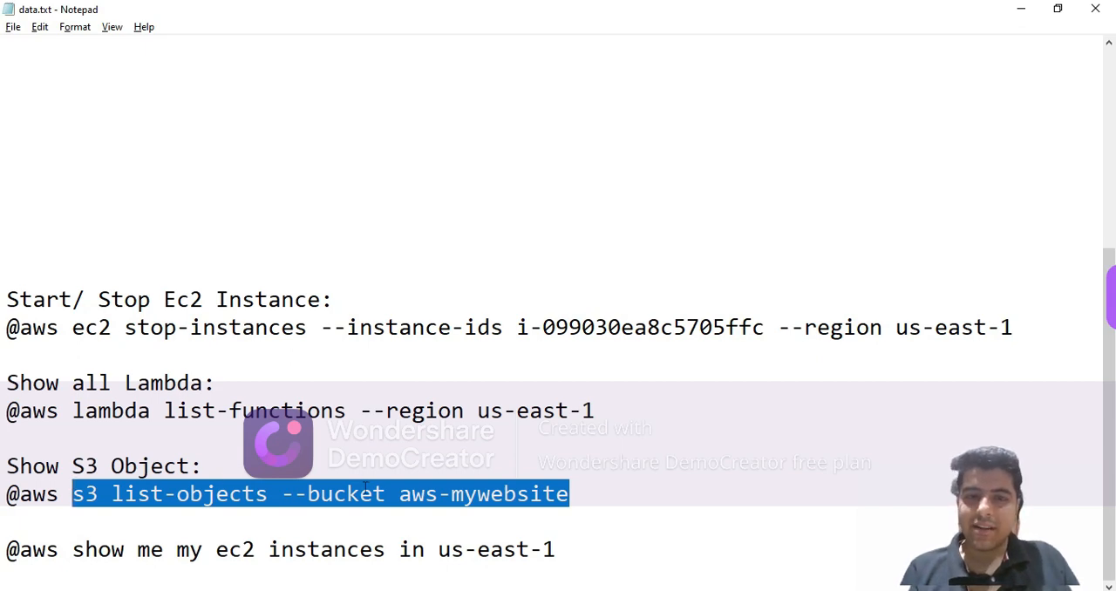
{"action": "key", "text": "alt+Tab"}
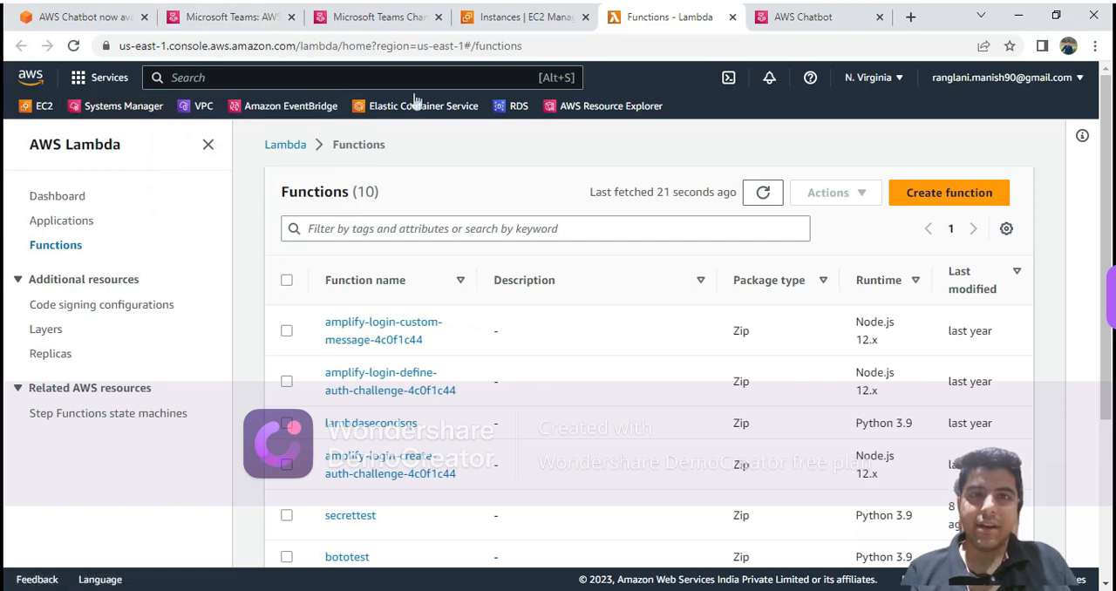
Search the AWS console for s3, open the S3 service, and switch to Microsoft Teams.
{"action": "left_click", "coordinate": [462, 81]}
{"action": "type", "text": "s3"}
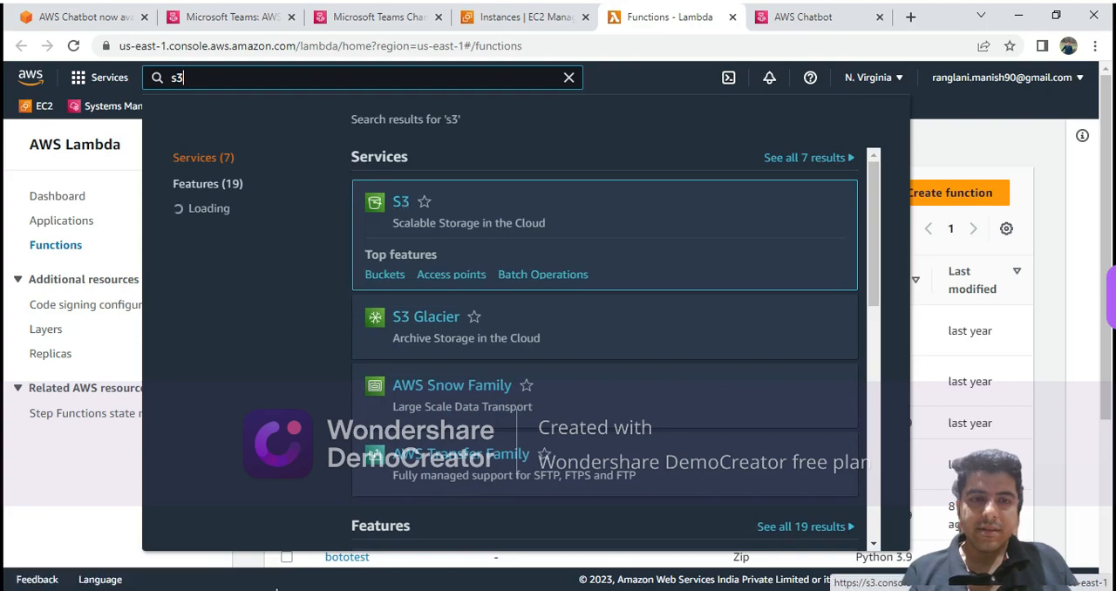
{"action": "left_click", "coordinate": [276, 590]}
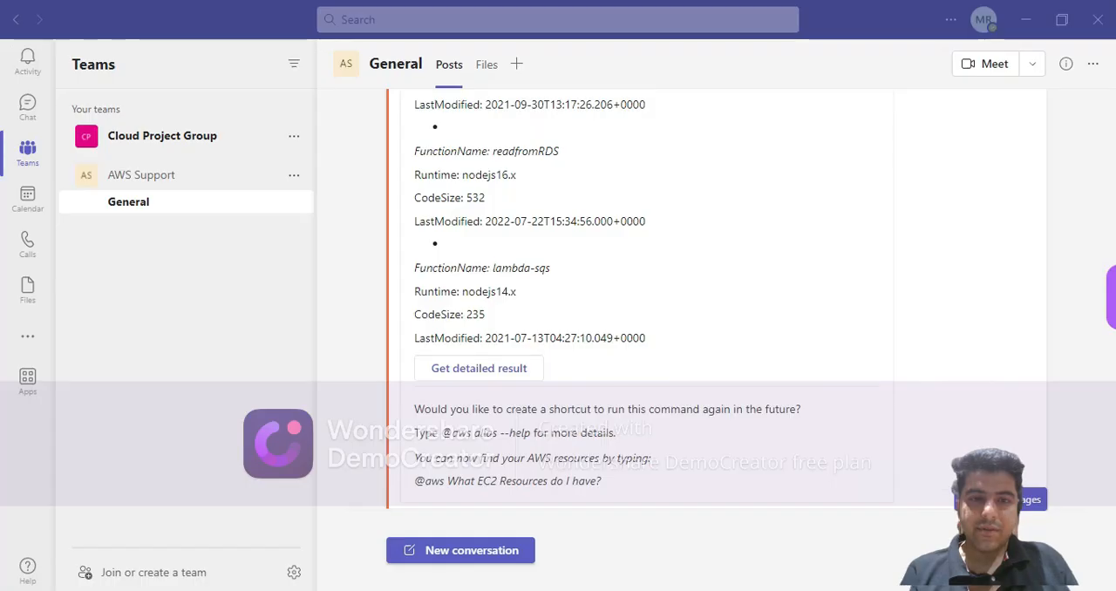
Start a new conversation mentioning the aws bot and send s3 list-objects --bucket aws-mywebsite.
{"action": "left_click", "coordinate": [459, 556]}
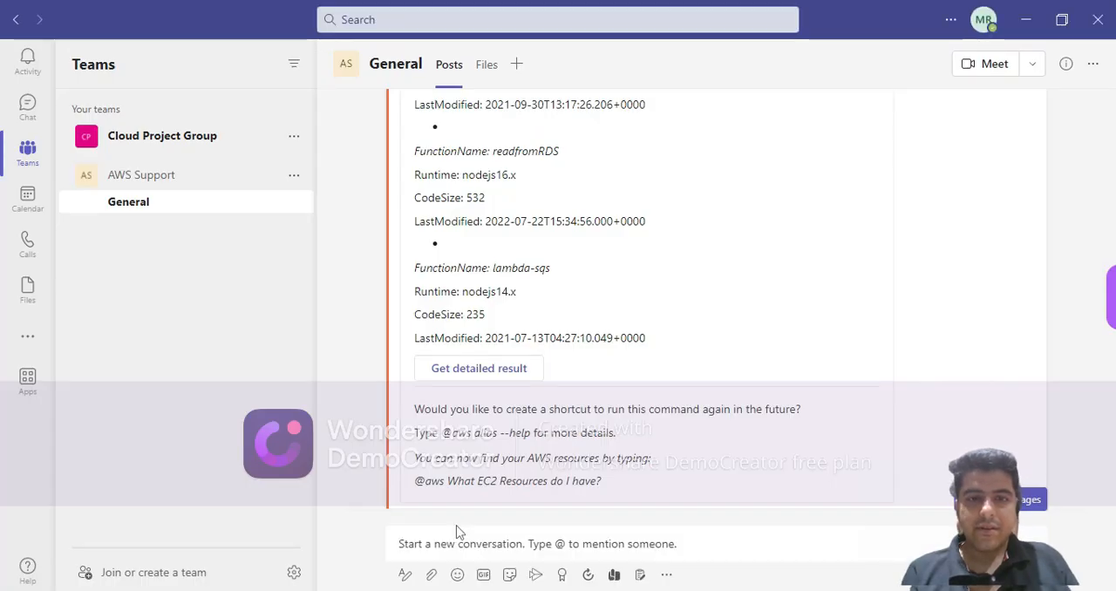
{"action": "left_click", "coordinate": [459, 534]}
{"action": "type", "text": "@a"}
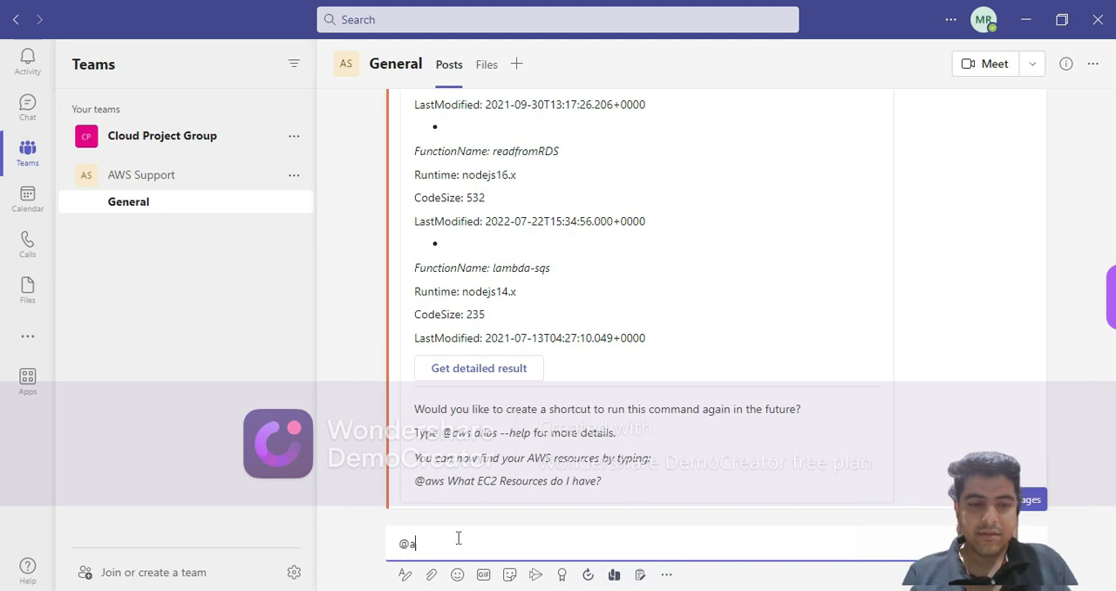
{"action": "type", "text": "ws"}
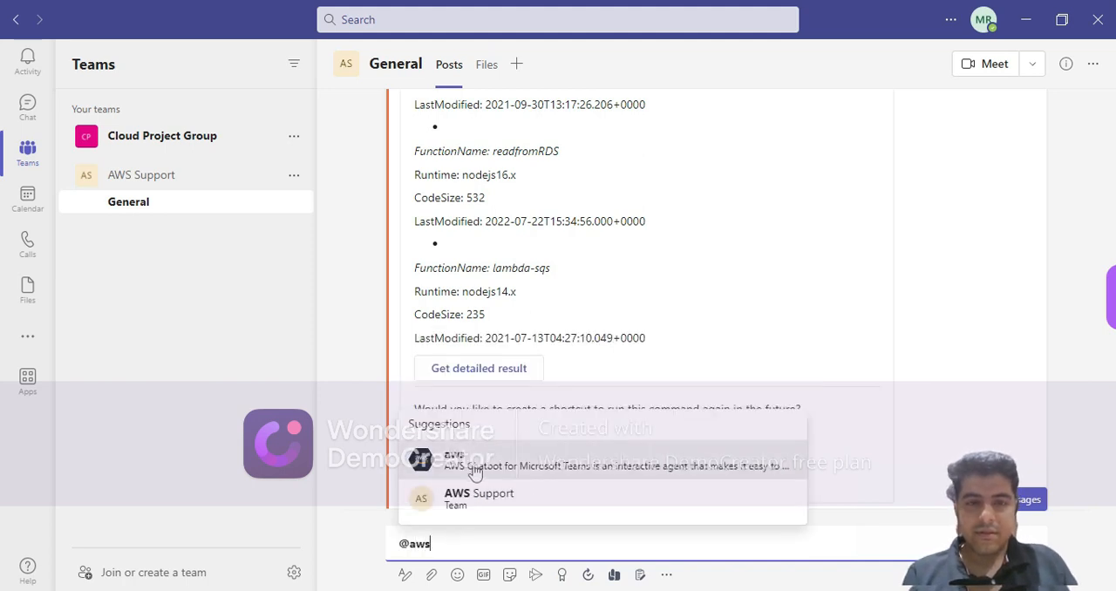
{"action": "left_click", "coordinate": [477, 462]}
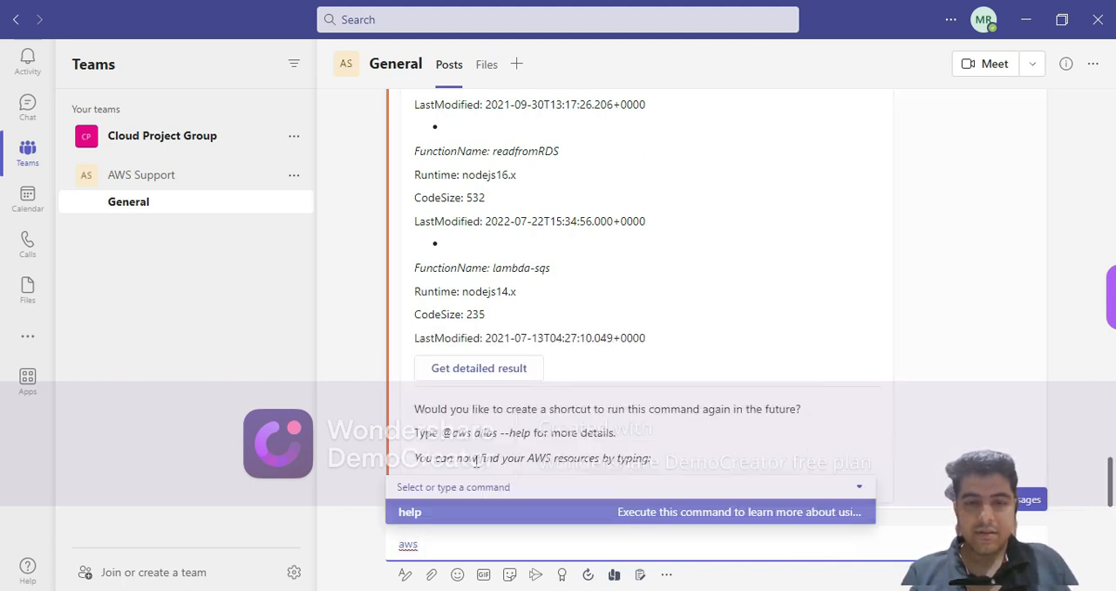
{"action": "key", "text": "ctrl+v"}
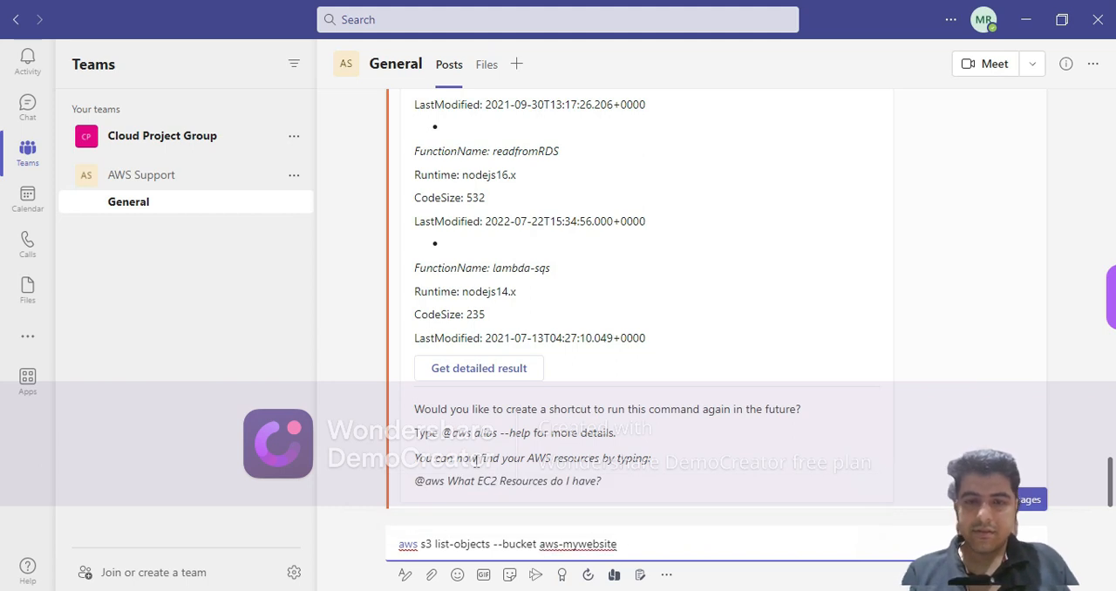
{"action": "key", "text": "Return"}
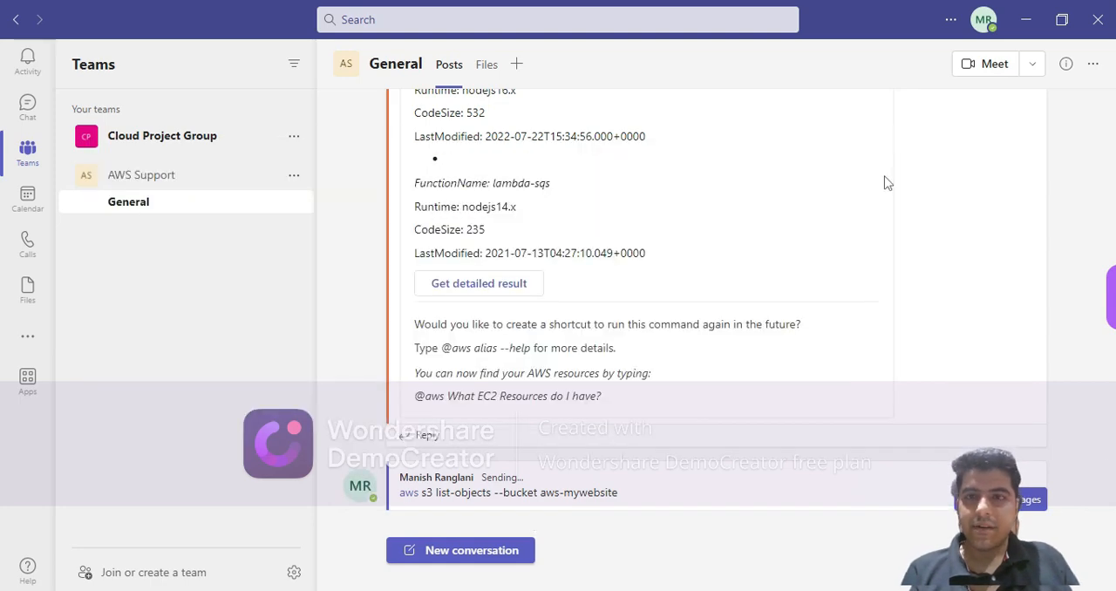
Switch to the browser, open the aws-mywebsite bucket from the S3 Buckets list, and return to Microsoft Teams.
{"action": "key", "text": "alt+Tab"}
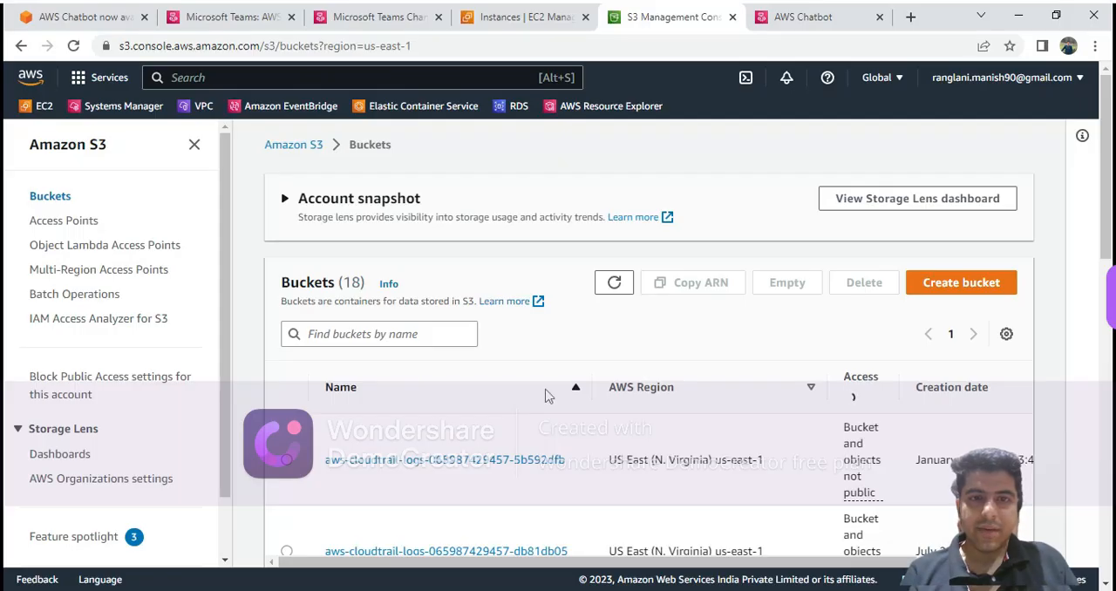
{"action": "scroll", "coordinate": [548, 395], "scroll_direction": "down", "scroll_amount": 3}
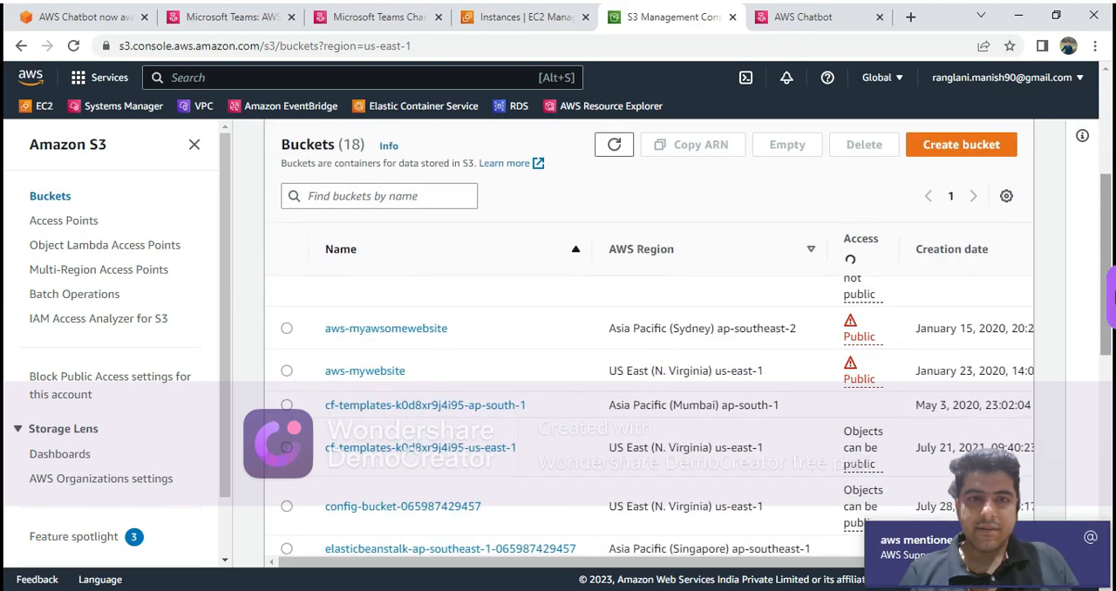
{"action": "left_click", "coordinate": [375, 367]}
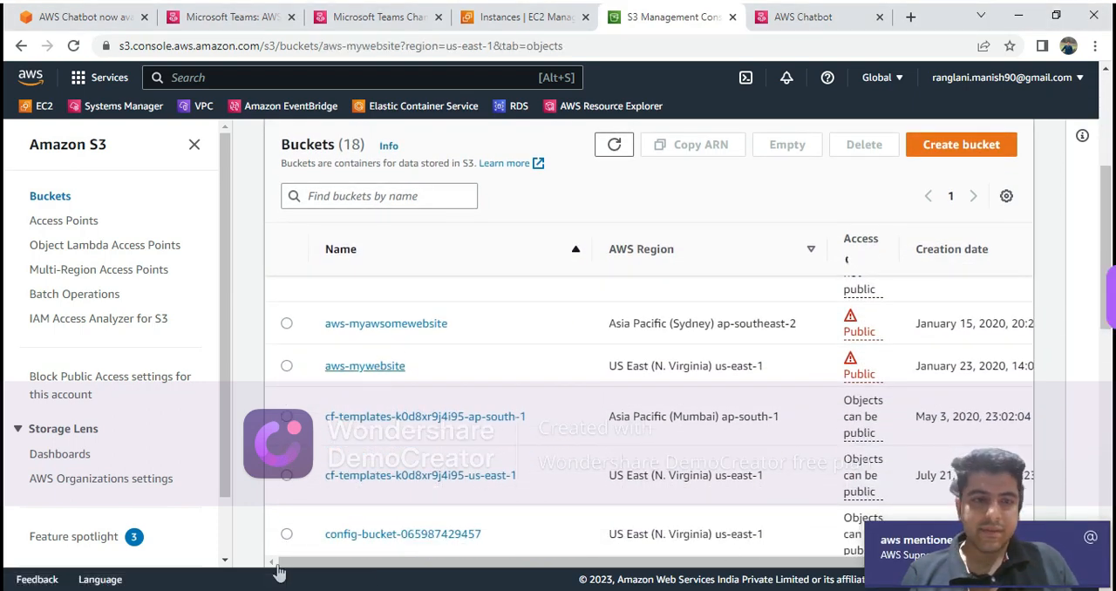
{"action": "left_click", "coordinate": [277, 590]}
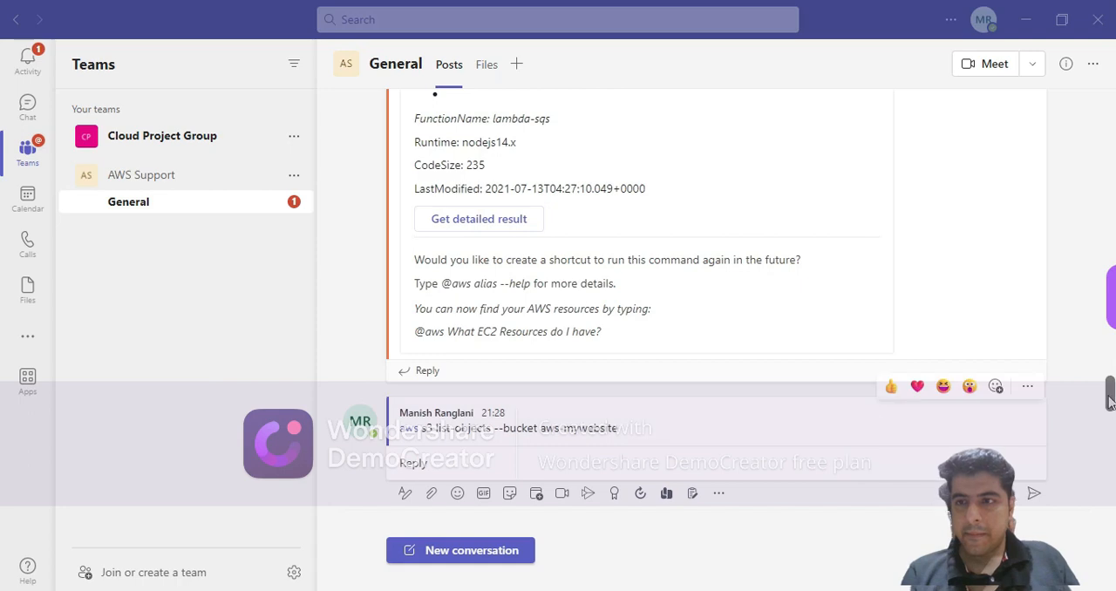
Examine the object keys that the aws bot's reply lists for the aws-mywebsite bucket.
{"action": "left_click_drag", "start_coordinate": [1110, 398], "coordinate": [1111, 446]}
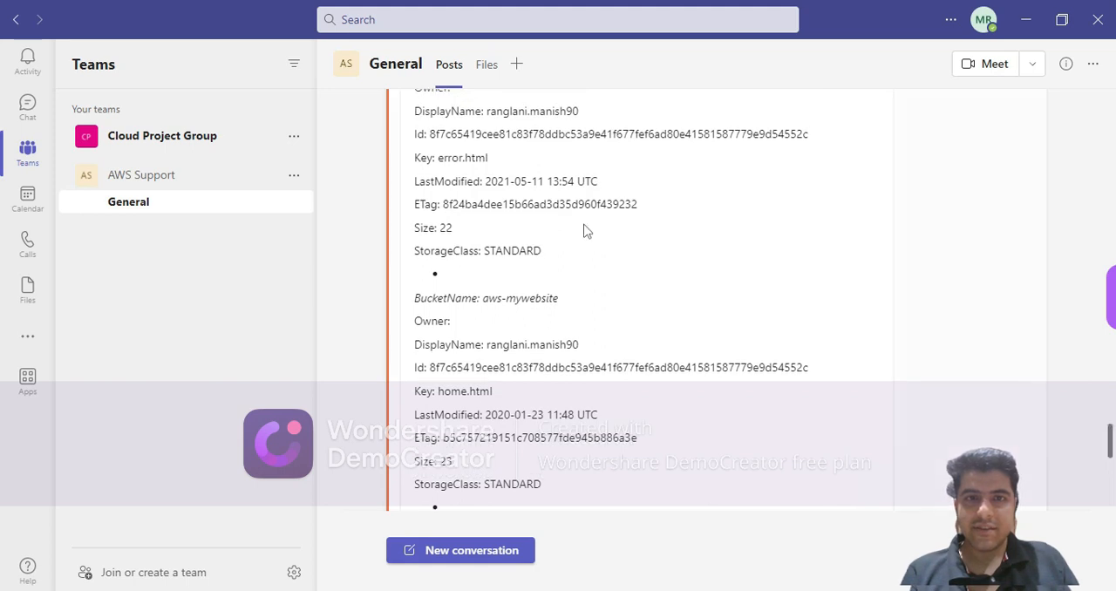
{"action": "left_click_drag", "start_coordinate": [505, 165], "coordinate": [444, 162]}
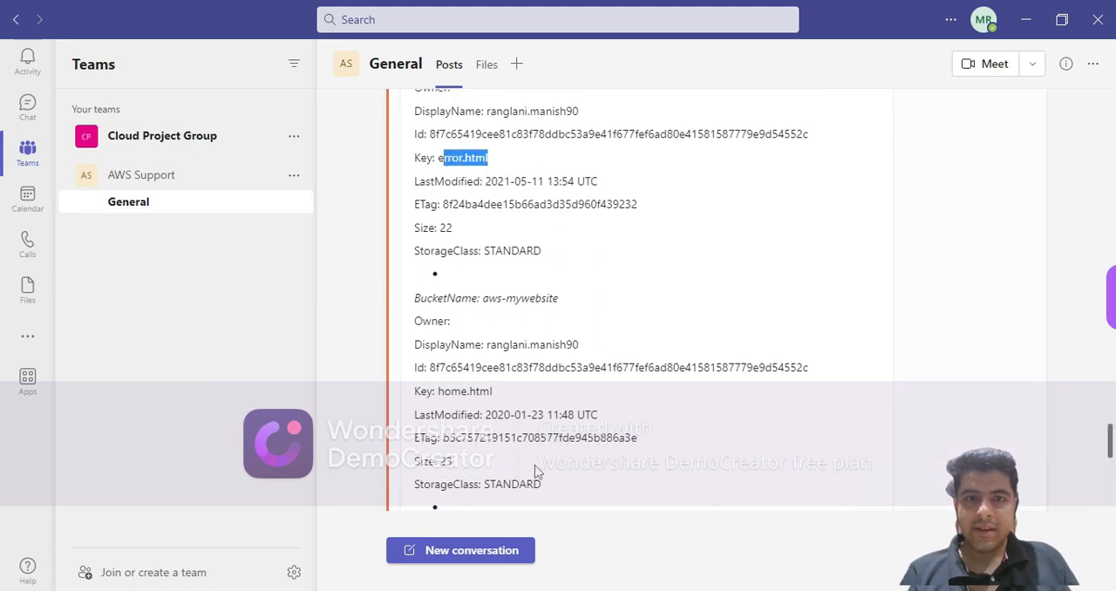
{"action": "left_click_drag", "start_coordinate": [497, 399], "coordinate": [438, 397]}
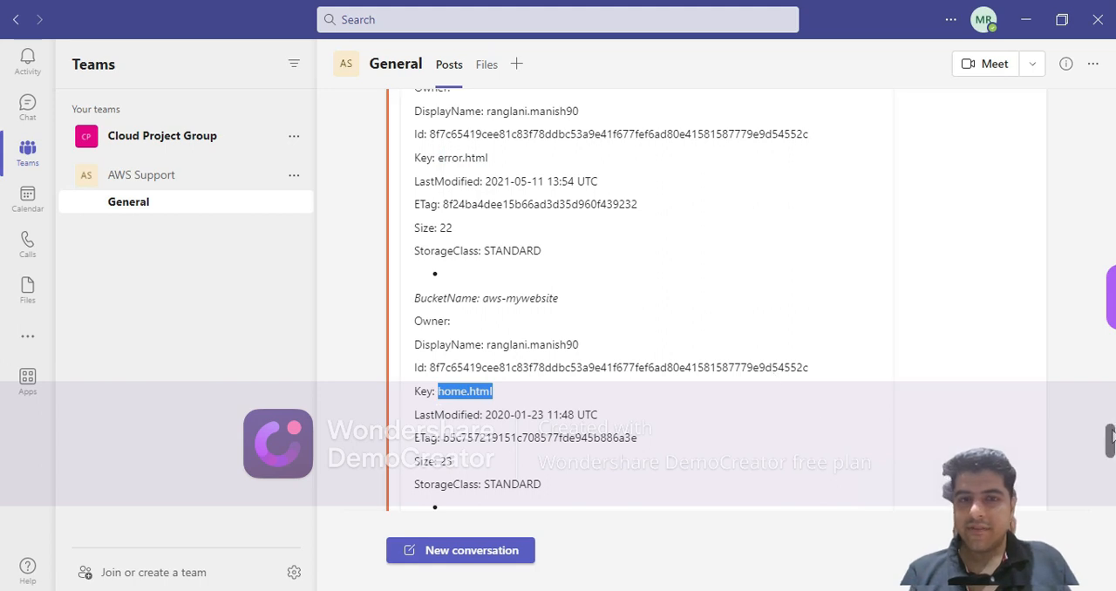
{"action": "left_click_drag", "start_coordinate": [1112, 434], "coordinate": [1112, 451]}
{"action": "left_click_drag", "start_coordinate": [511, 428], "coordinate": [444, 430]}
Switch to the browser and compare the Objects list of the aws-mywebsite bucket with the bot's reply.
{"action": "key", "text": "alt+Tab"}
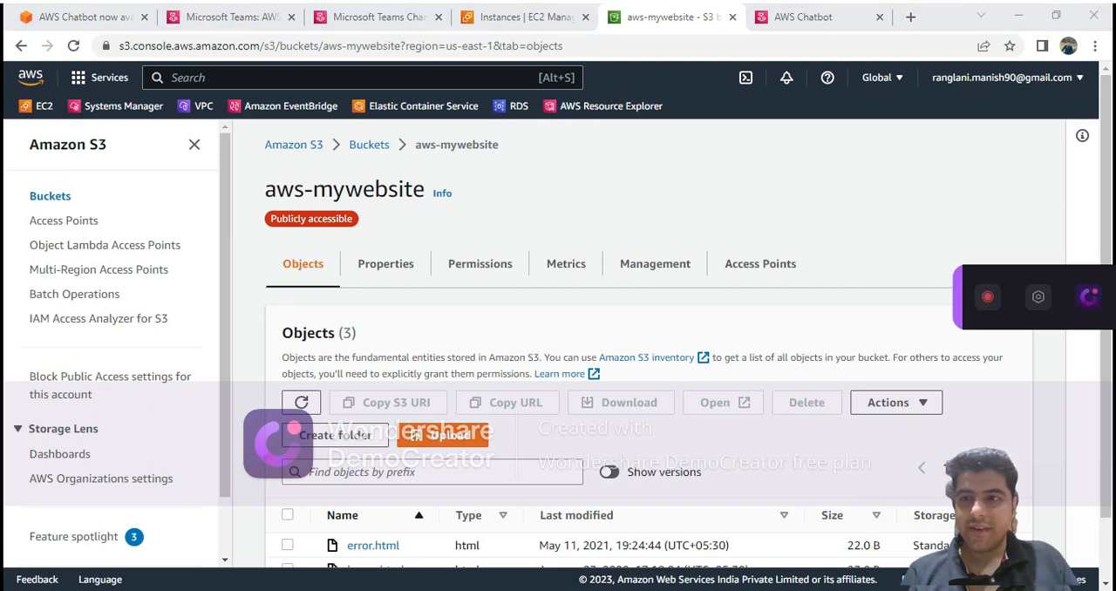
{"action": "scroll", "coordinate": [1106, 381], "scroll_direction": "down", "scroll_amount": 1}
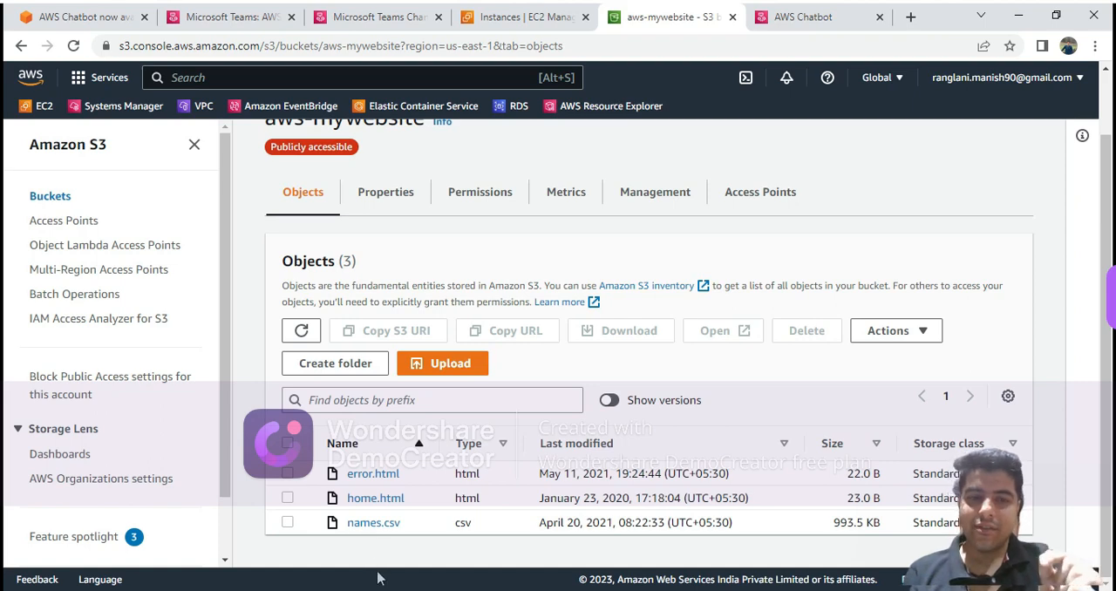
{"action": "mouse_move", "coordinate": [157, 589]}
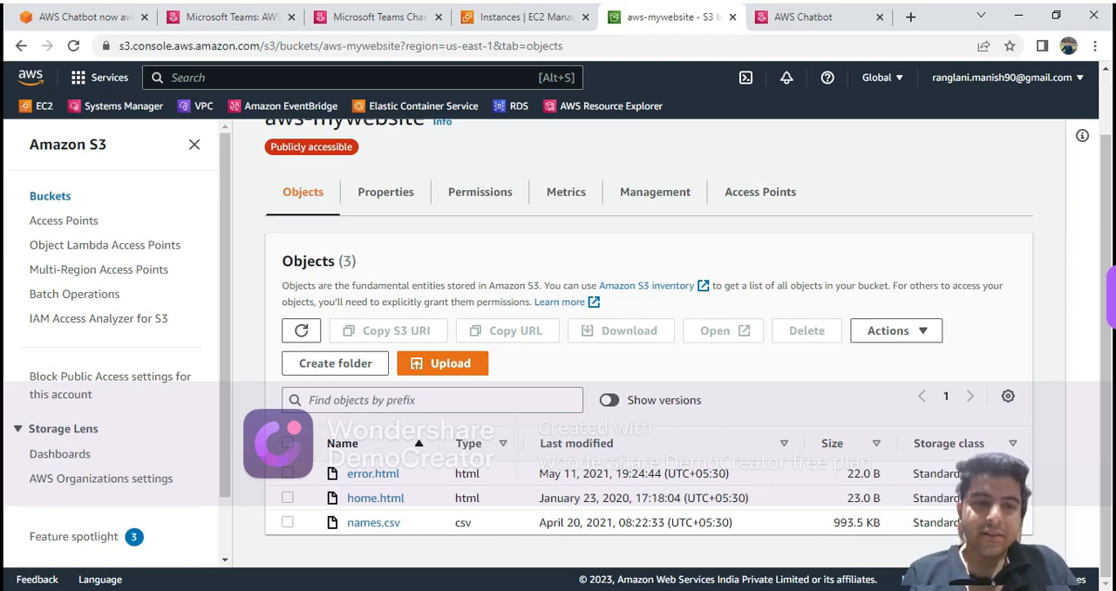
{"action": "left_click", "coordinate": [277, 590]}
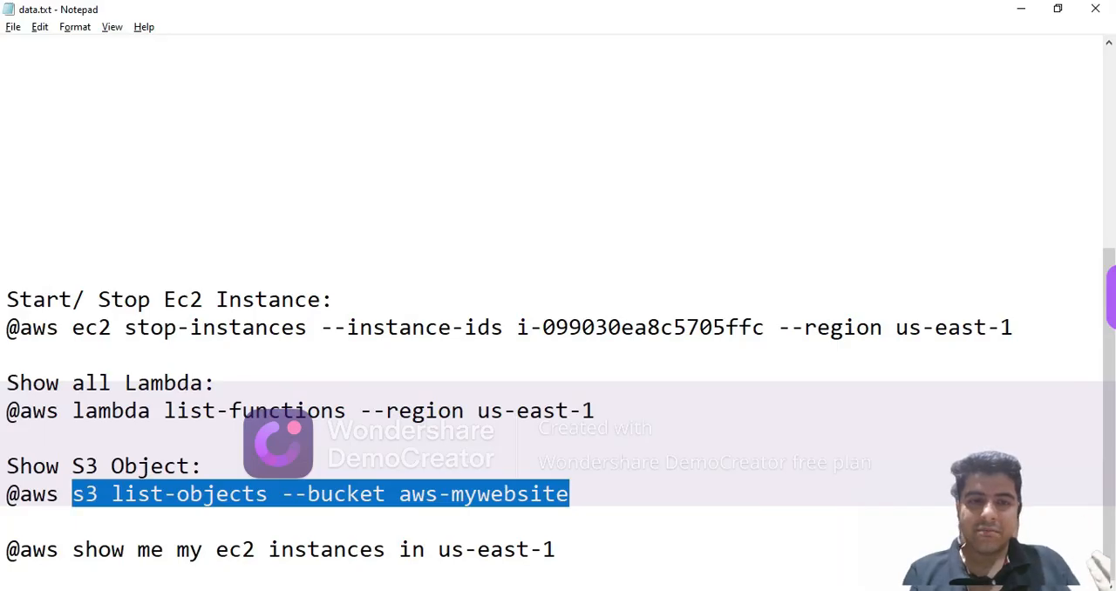
{"action": "left_click", "coordinate": [580, 553]}
{"action": "key", "text": "Return"}
{"action": "left_click_drag", "start_coordinate": [368, 568], "coordinate": [90, 547]}
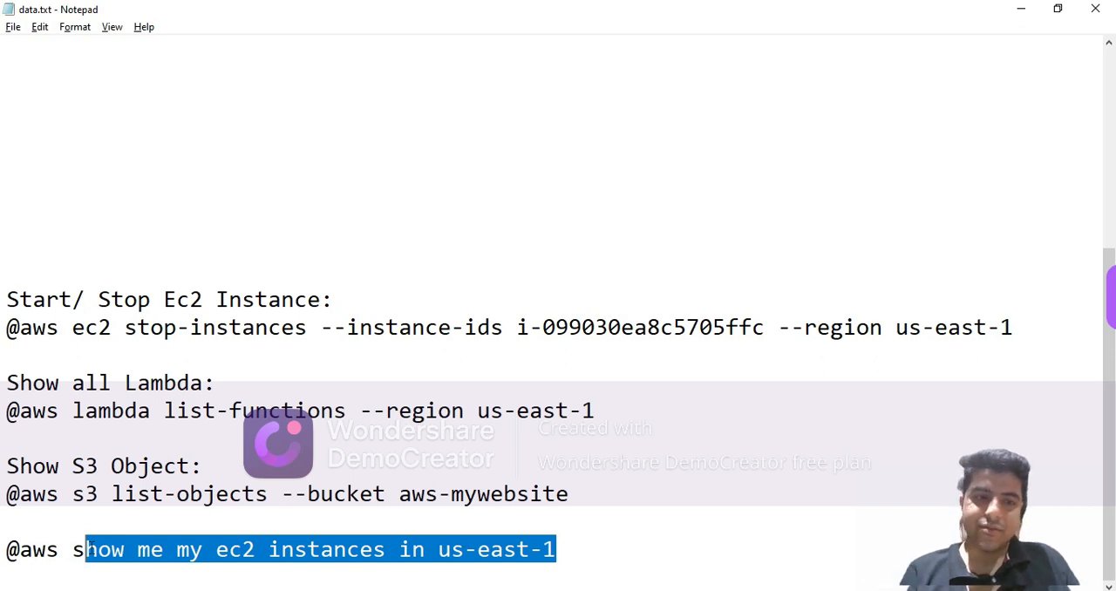
{"action": "left_click", "coordinate": [20, 555]}
{"action": "left_click_drag", "start_coordinate": [20, 554], "coordinate": [587, 561]}
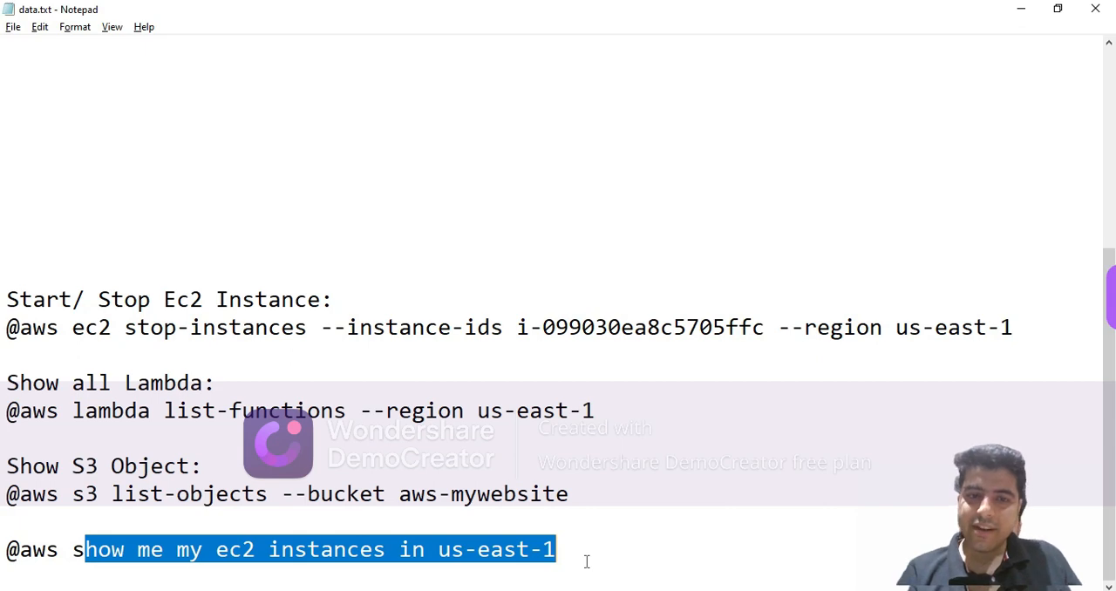
Switch to the browser and open the AWS Chatbot home page from the AWS Support team configuration.
{"action": "key", "text": "alt+Tab"}
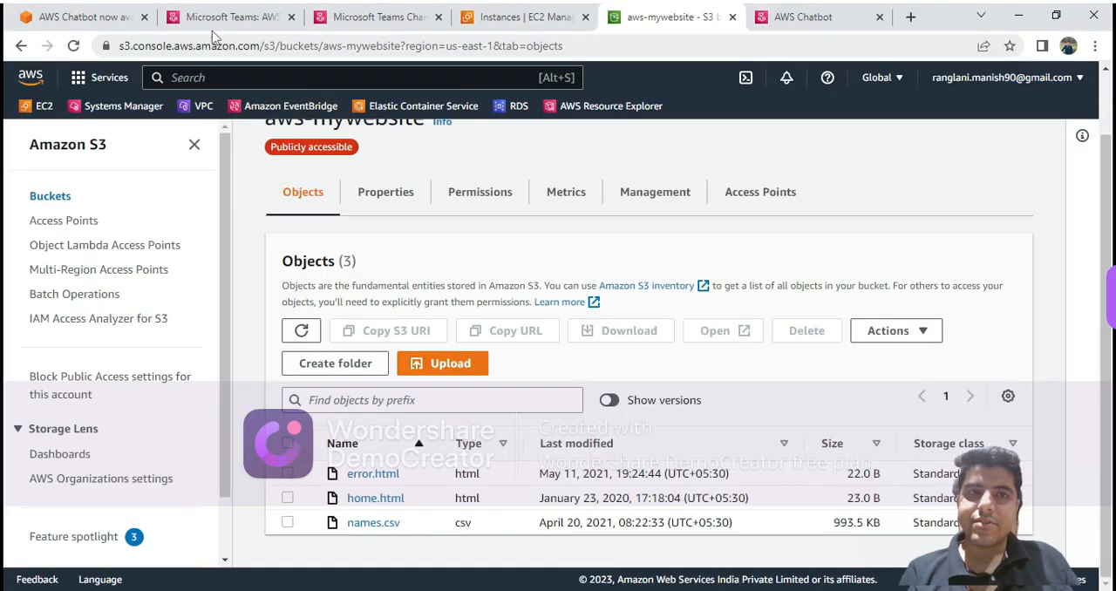
{"action": "key", "text": "alt+Tab"}
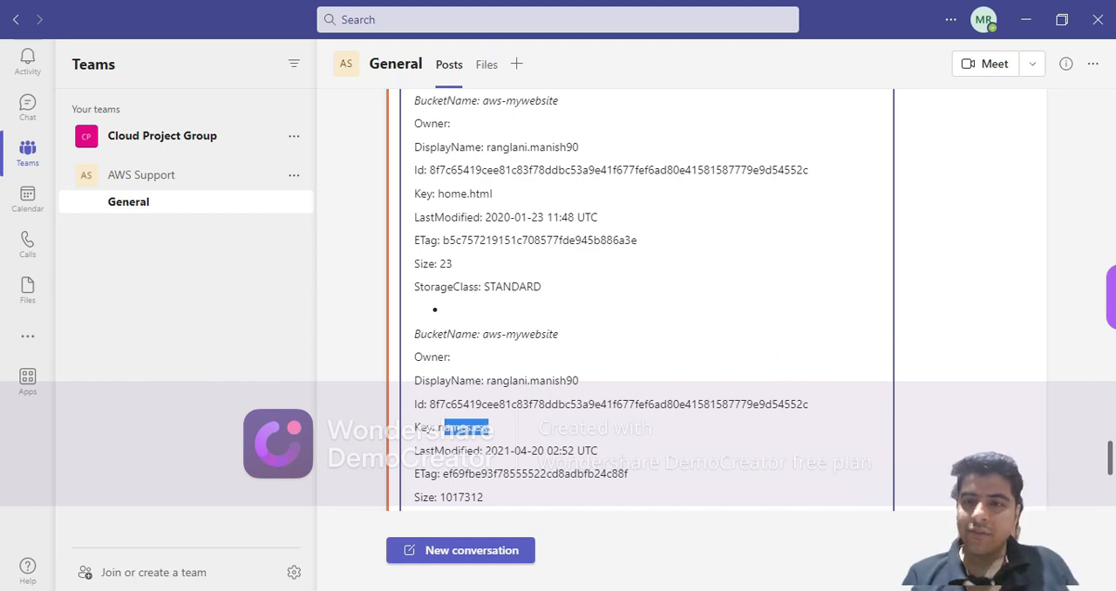
{"action": "key", "text": "alt+Tab"}
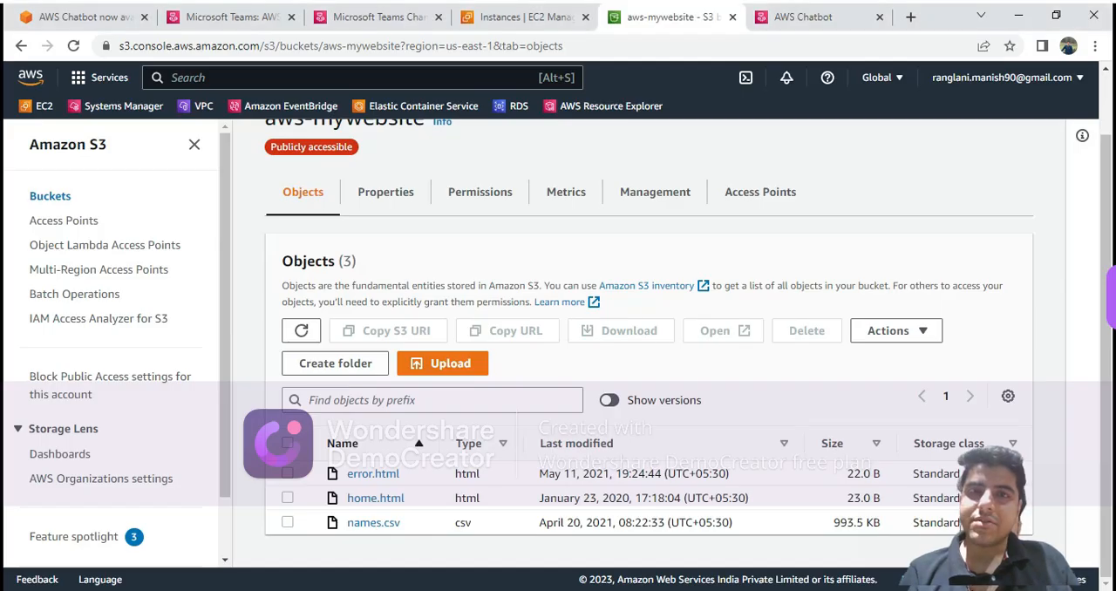
{"action": "left_click", "coordinate": [219, 26]}
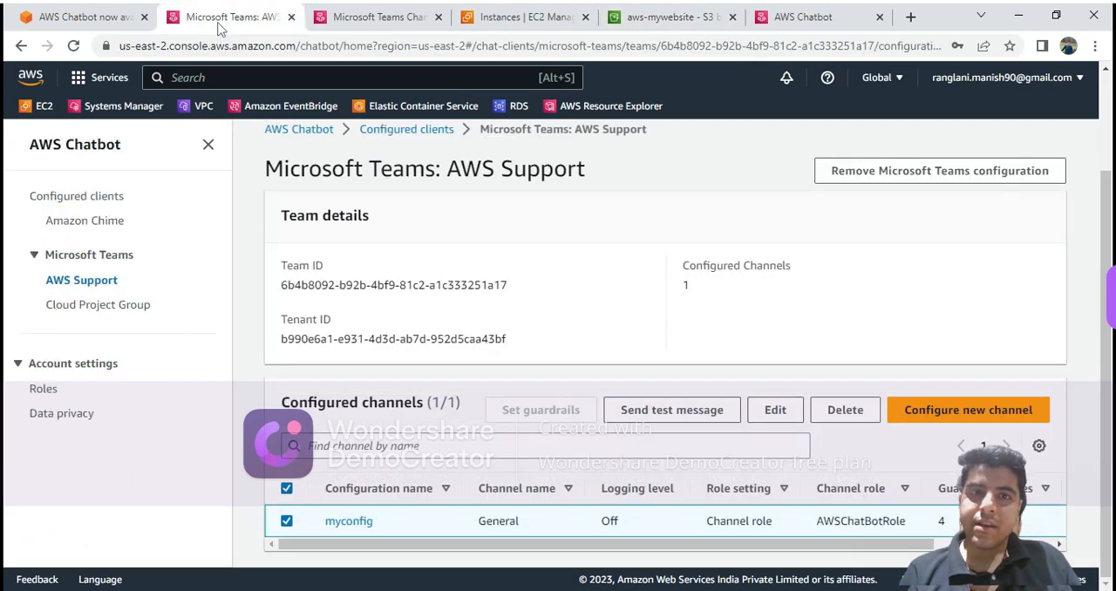
{"action": "left_click", "coordinate": [305, 132]}
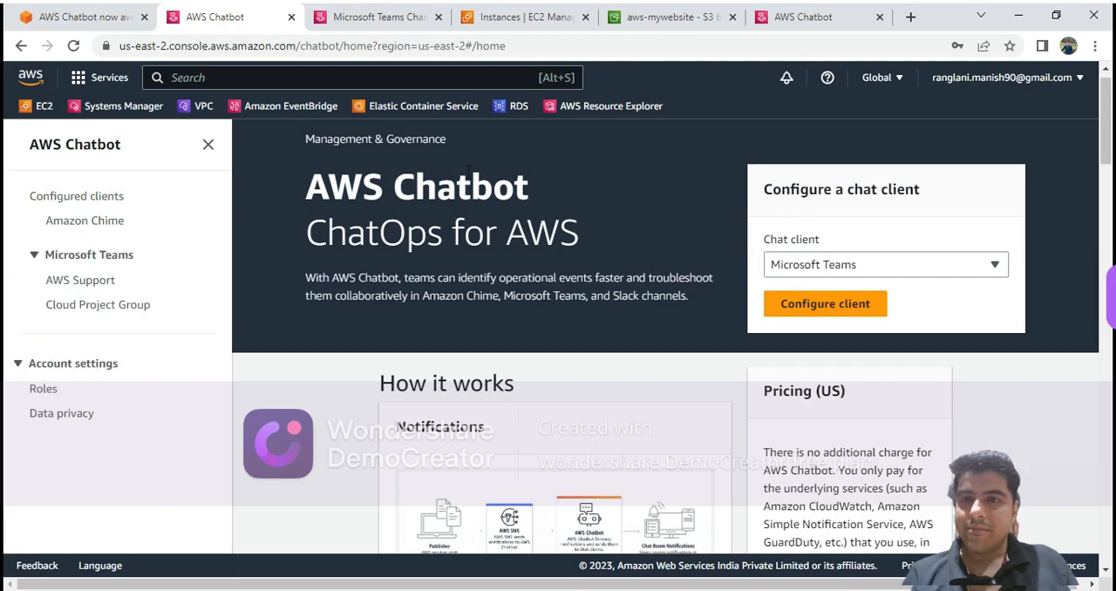
Examine the Pricing (US) text on the AWS Chatbot home page, highlighting what it says about underlying services.
{"action": "scroll", "coordinate": [823, 293], "scroll_direction": "down", "scroll_amount": 2}
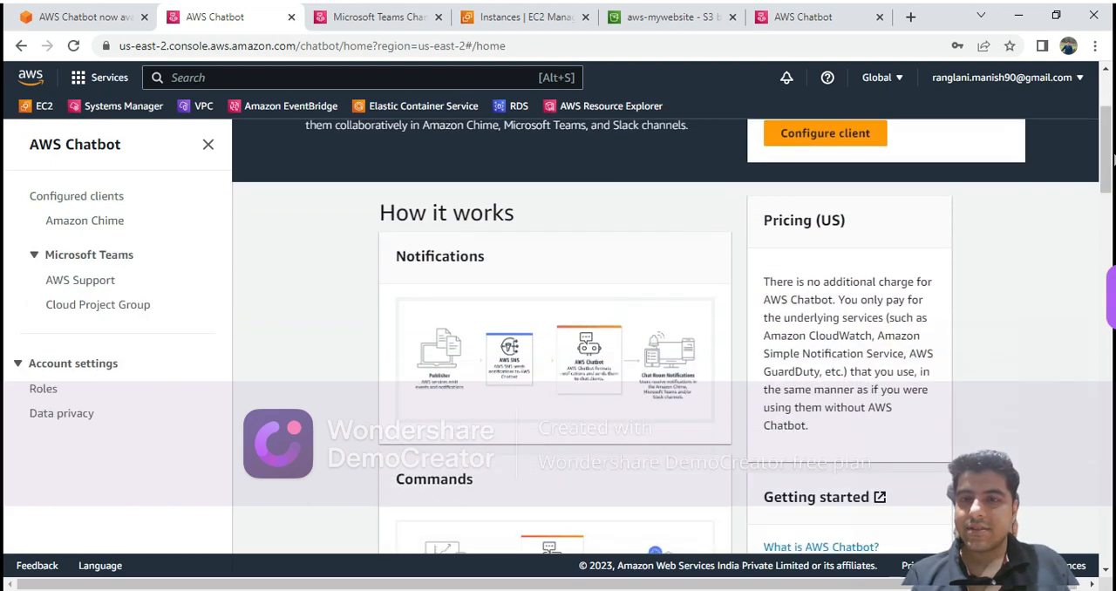
{"action": "left_click_drag", "start_coordinate": [764, 282], "coordinate": [869, 371]}
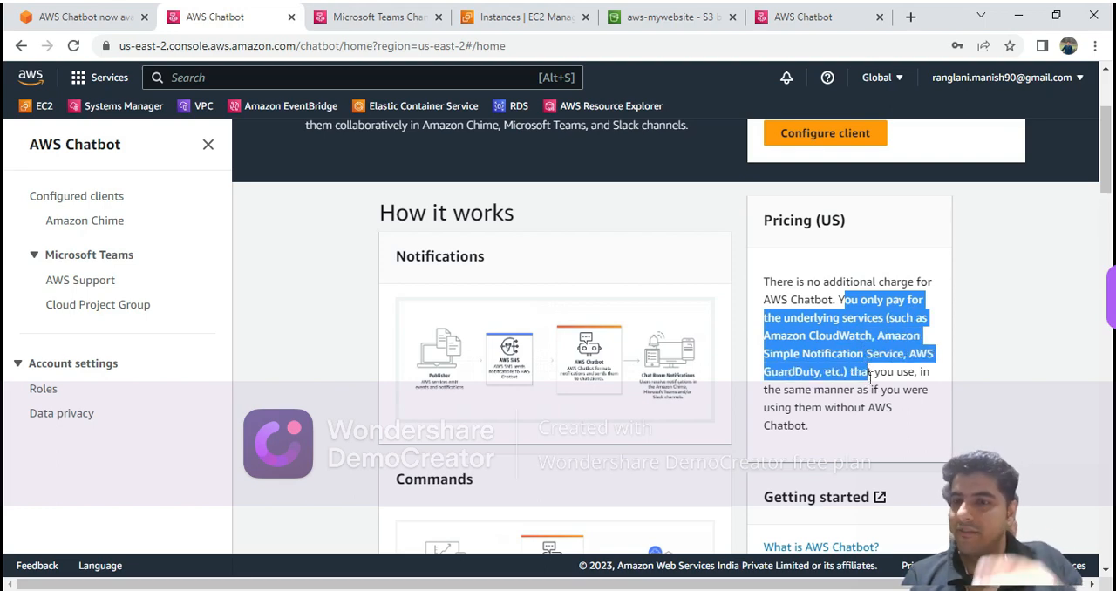
{"action": "left_click", "coordinate": [820, 391]}
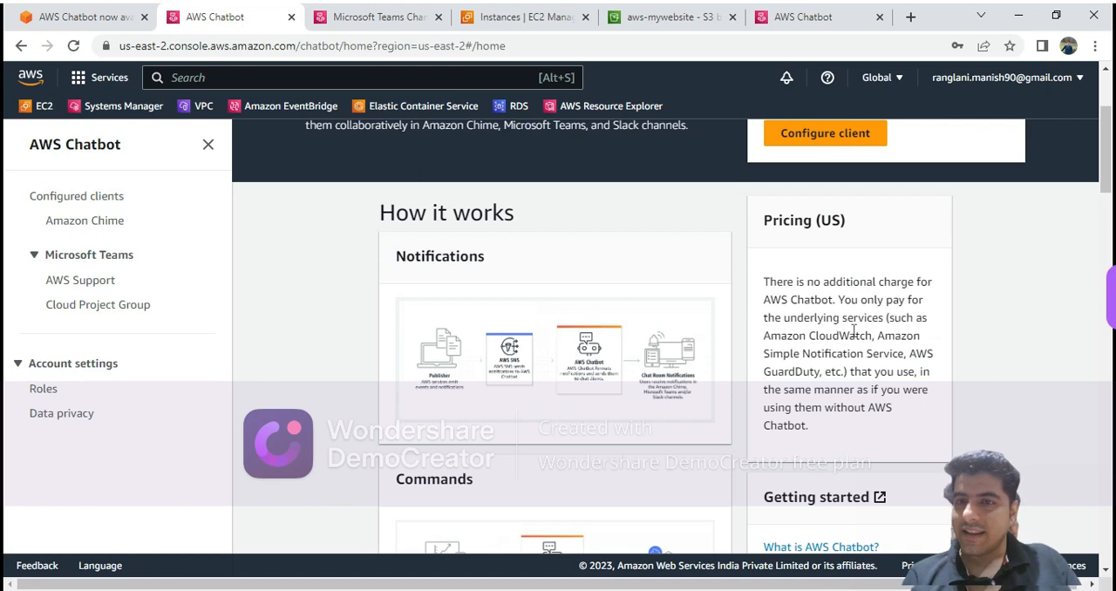
{"action": "left_click_drag", "start_coordinate": [803, 343], "coordinate": [841, 342]}
{"action": "left_click_drag", "start_coordinate": [771, 358], "coordinate": [819, 430]}
{"action": "left_click", "coordinate": [801, 372]}
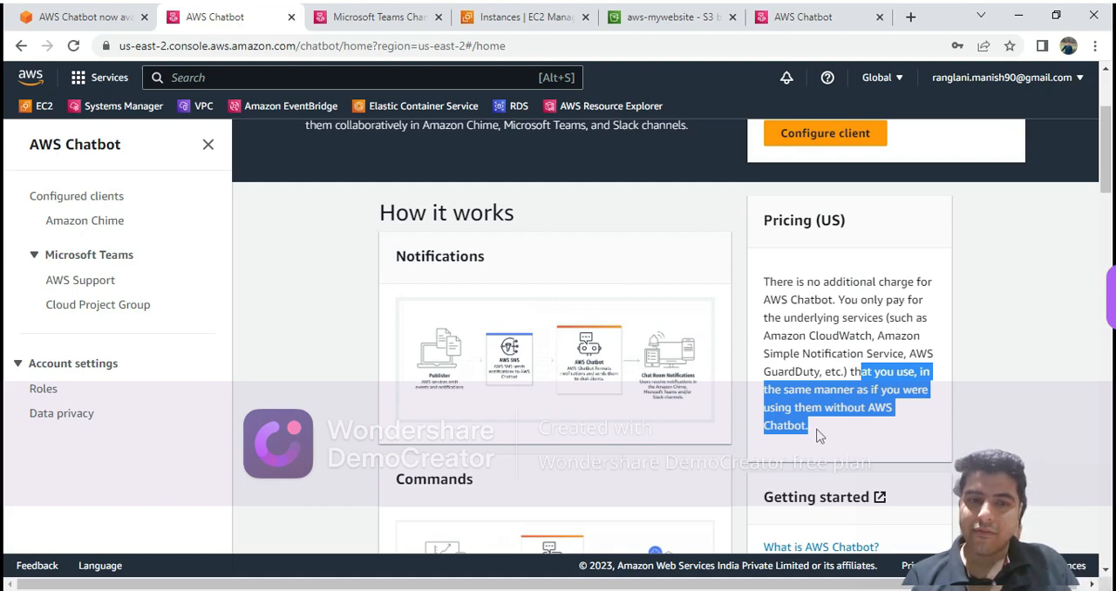
{"action": "left_click", "coordinate": [307, 481]}
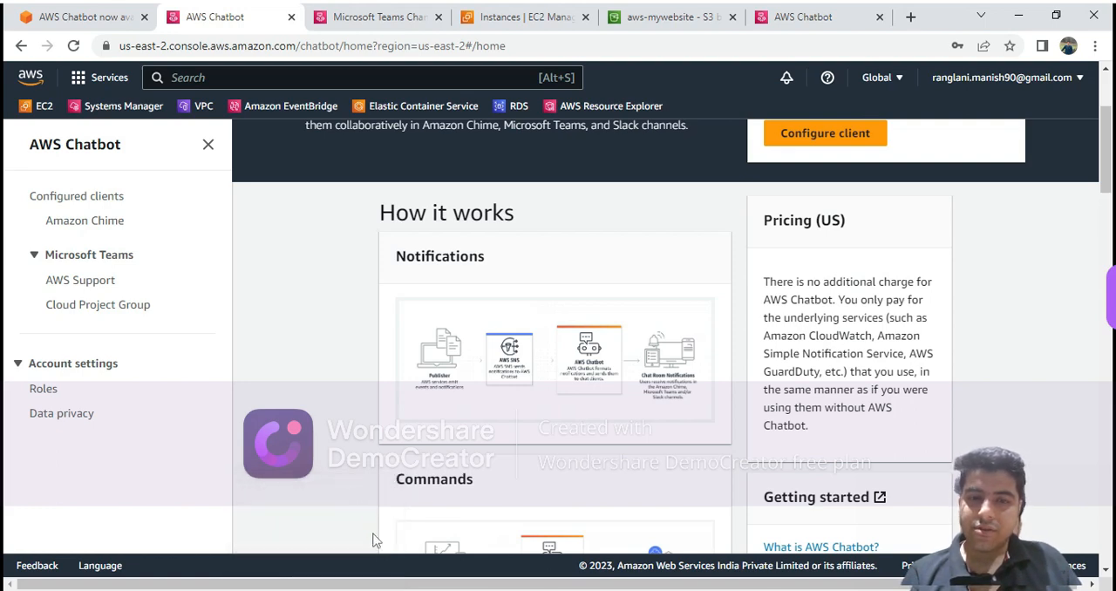
{"action": "left_click", "coordinate": [397, 590]}
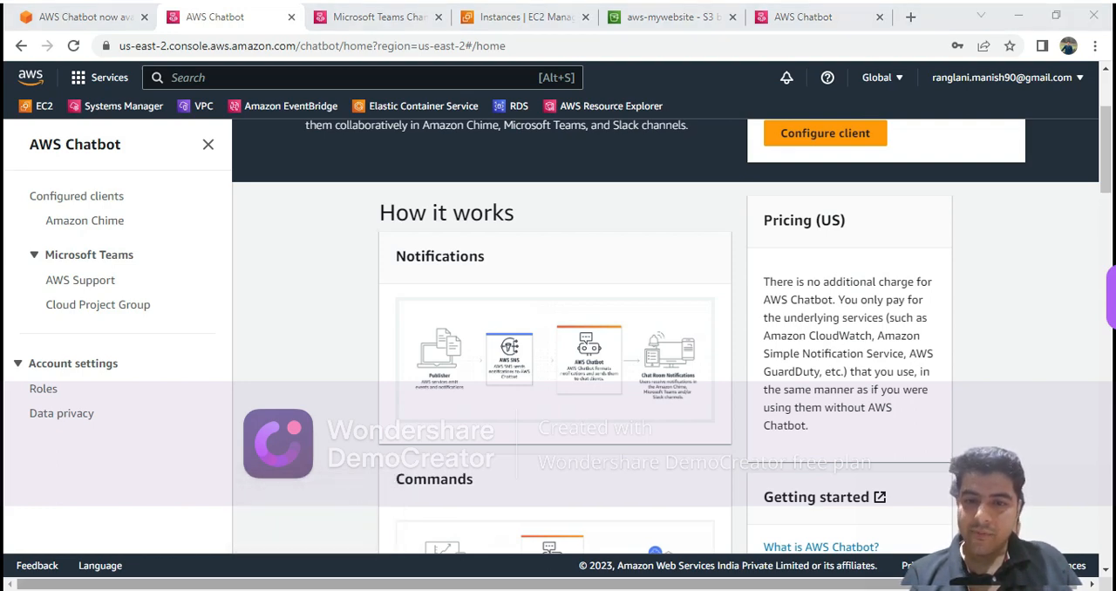